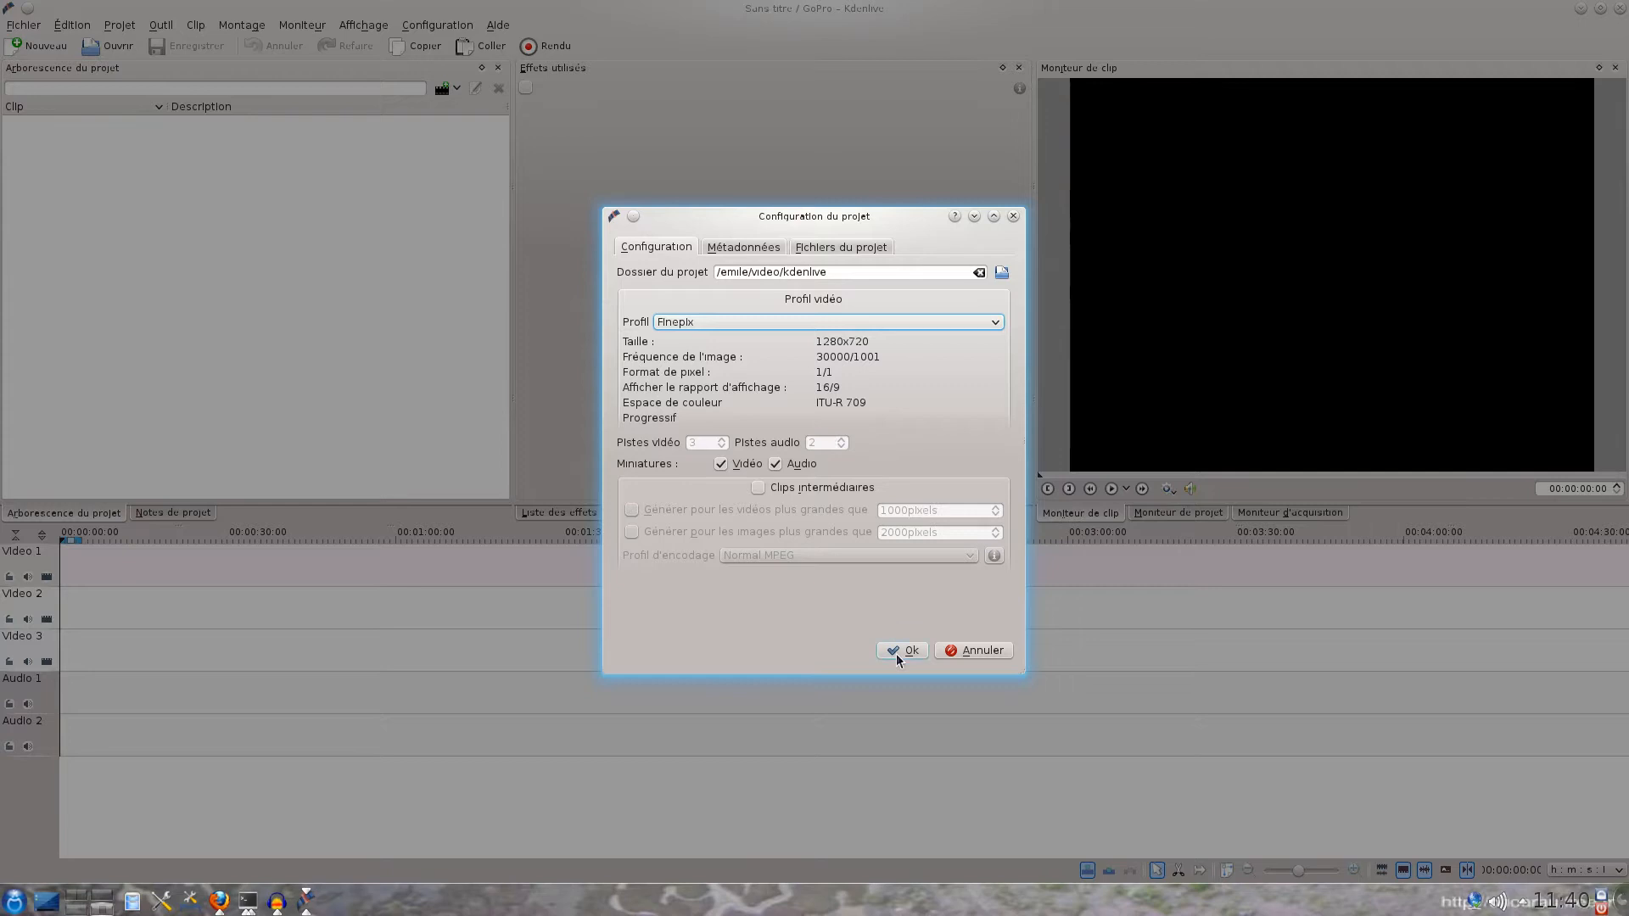
Import the clips DSCF0903.MP4 and DSCF0904.MP4 from the experience-ting-tings folder into the project
{"action": "left_click", "coordinate": [118, 25]}
{"action": "left_click", "coordinate": [170, 51]}
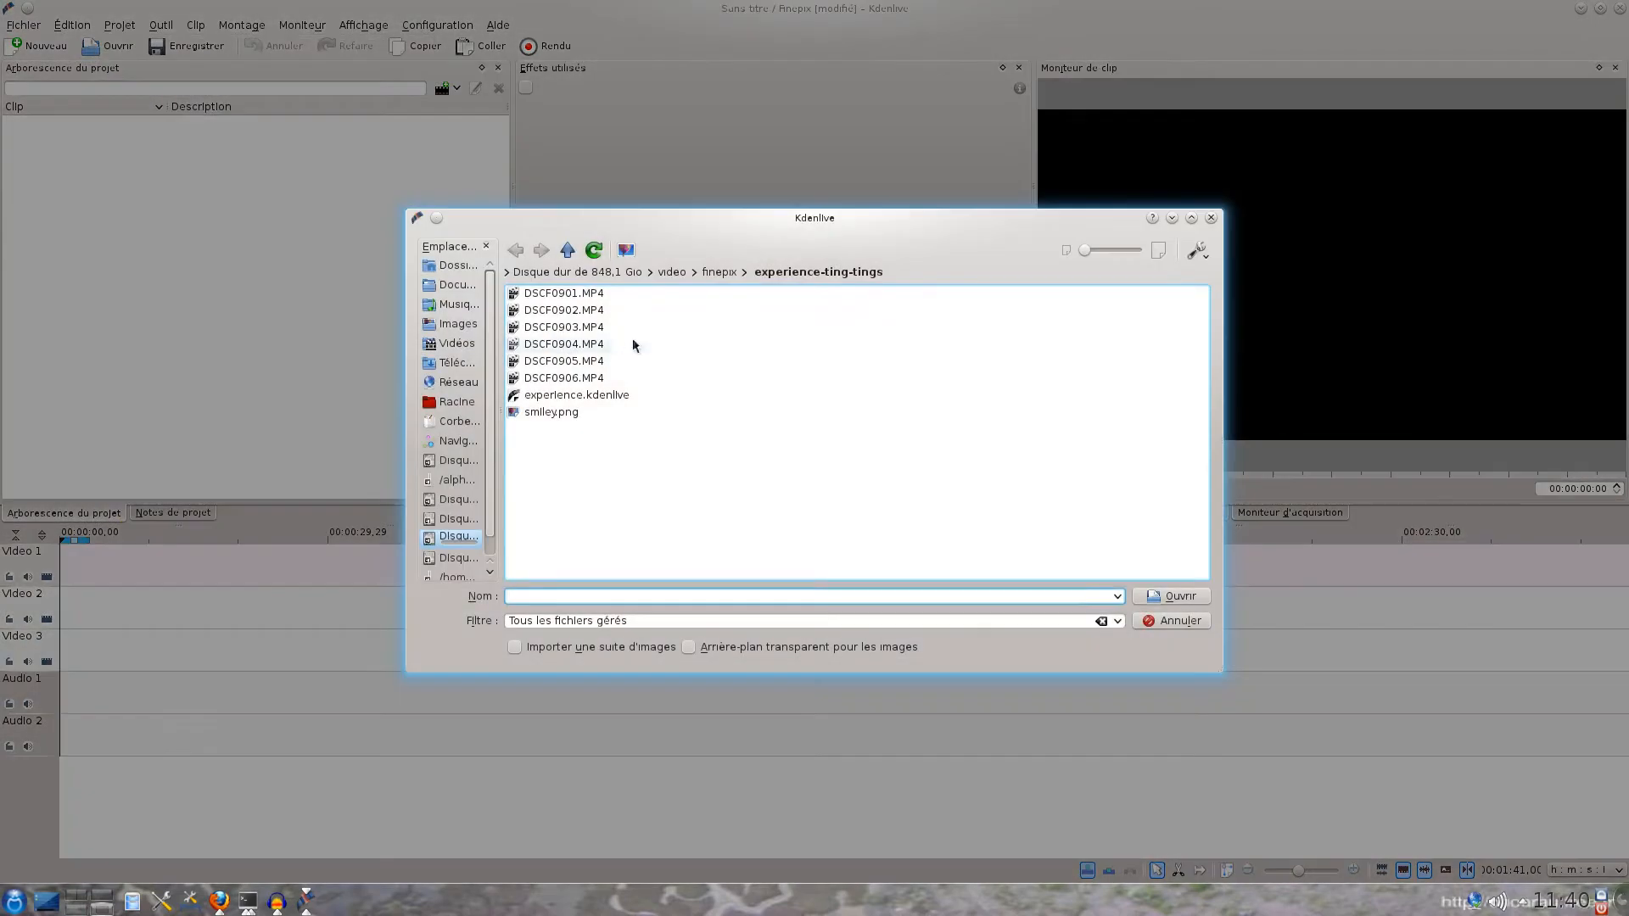
{"action": "left_click", "coordinate": [560, 329]}
{"action": "left_click", "coordinate": [563, 344], "text": "shift"}
{"action": "left_click", "coordinate": [1177, 593]}
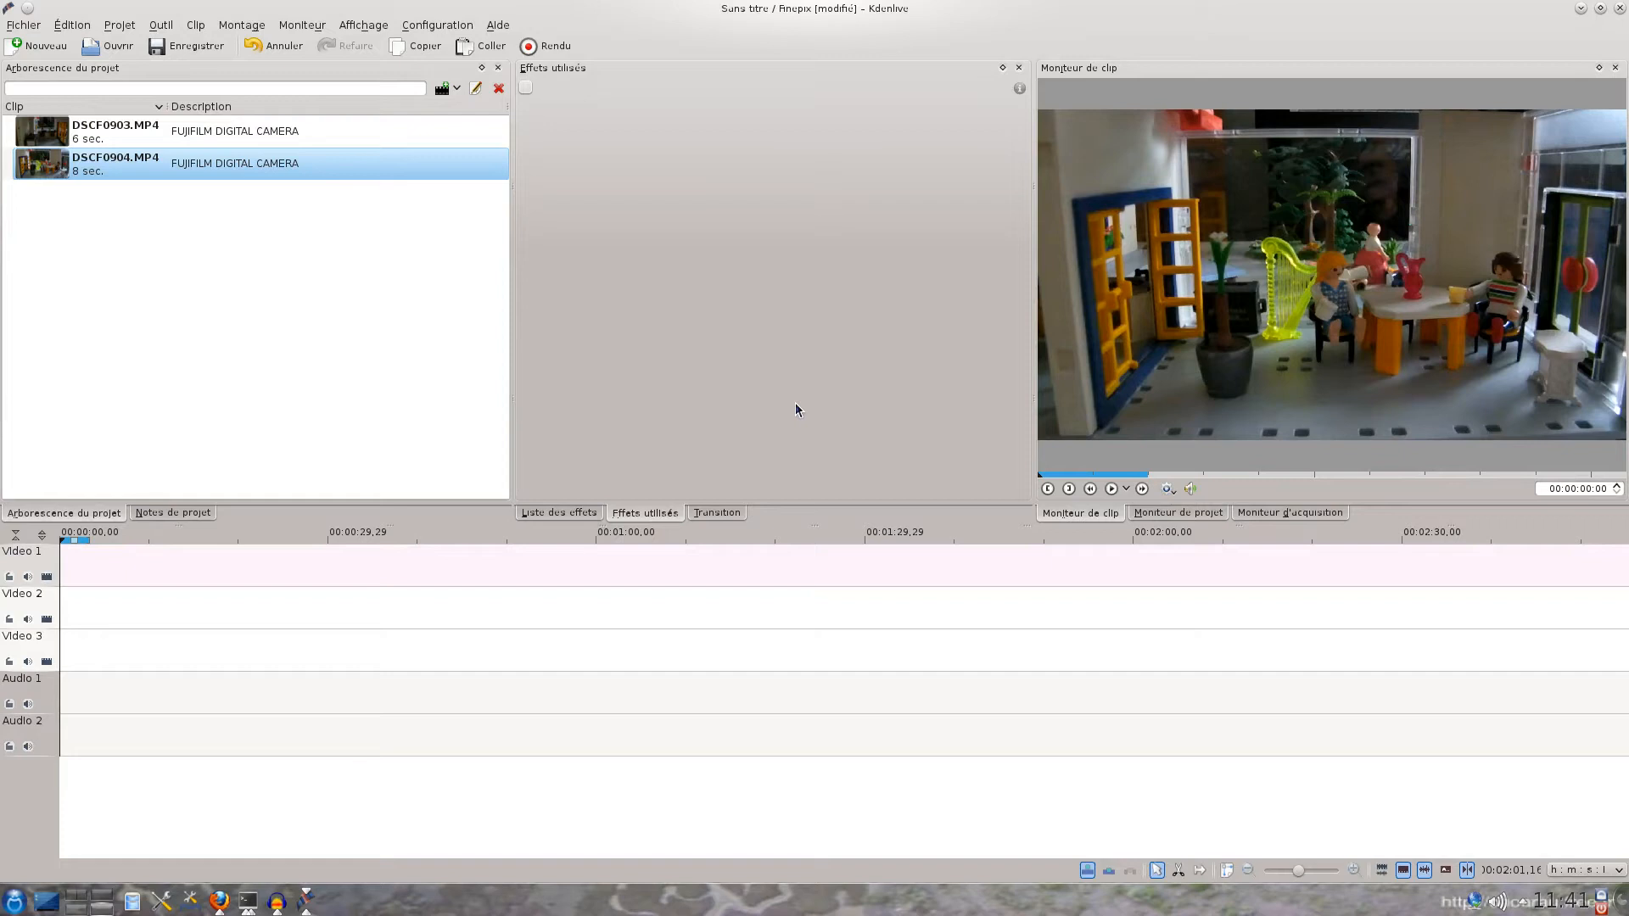
Place DSCF0904.MP4 at the start of the Video 1 track and DSCF0903.MP4 at the start of Video 2
{"action": "left_click", "coordinate": [85, 134]}
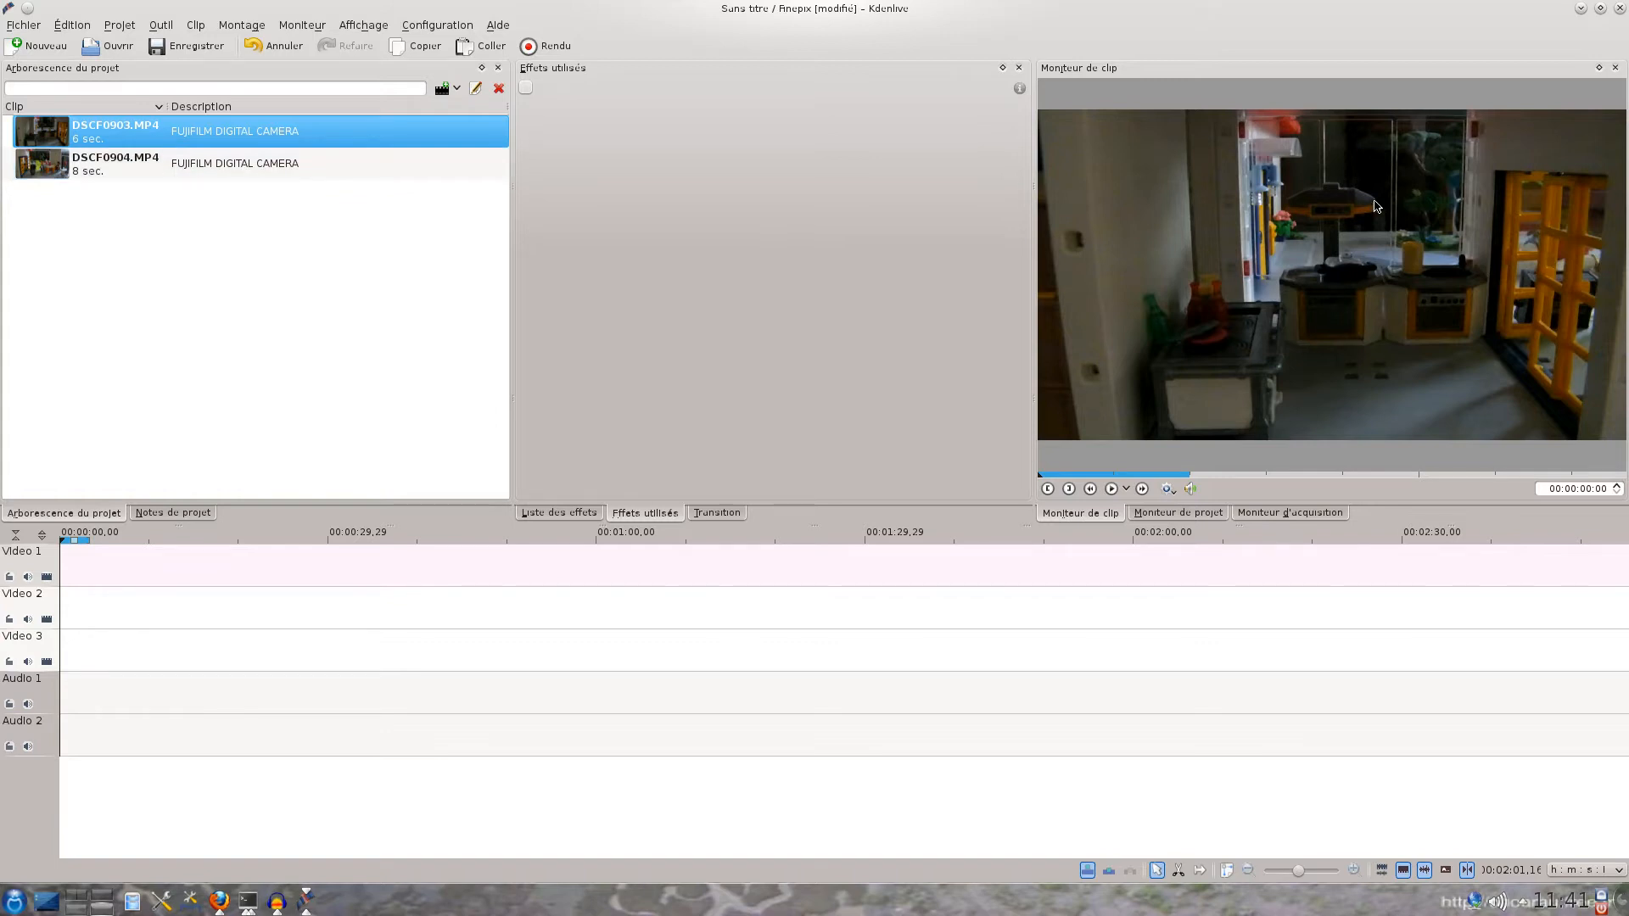
{"action": "left_click", "coordinate": [42, 164]}
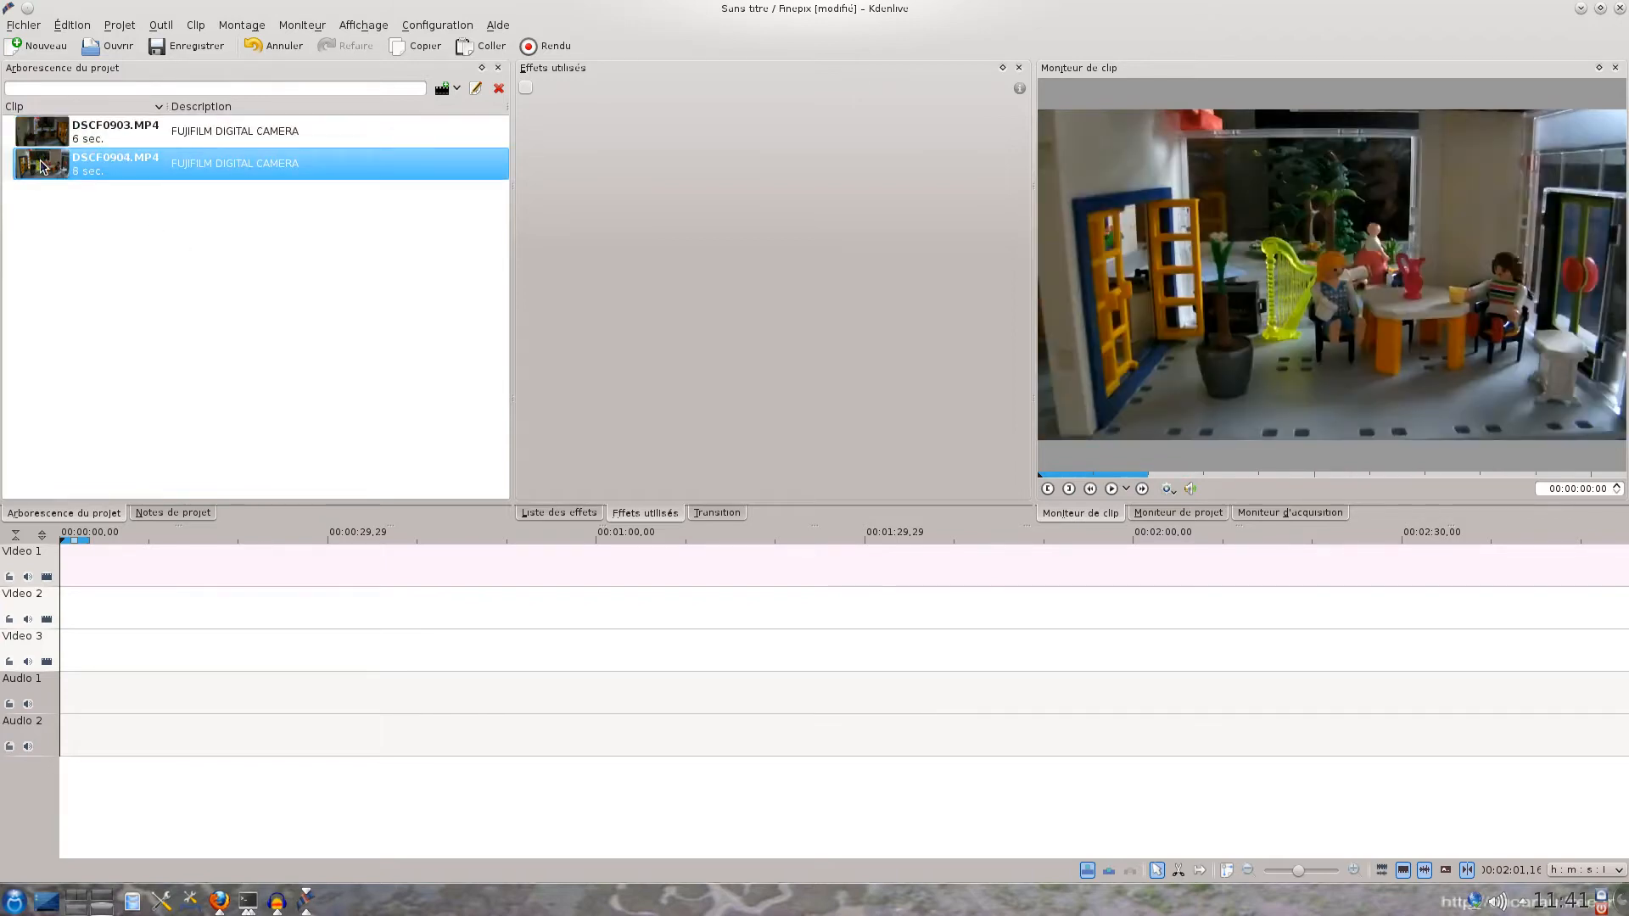
{"action": "left_click_drag", "start_coordinate": [41, 164], "coordinate": [73, 586]}
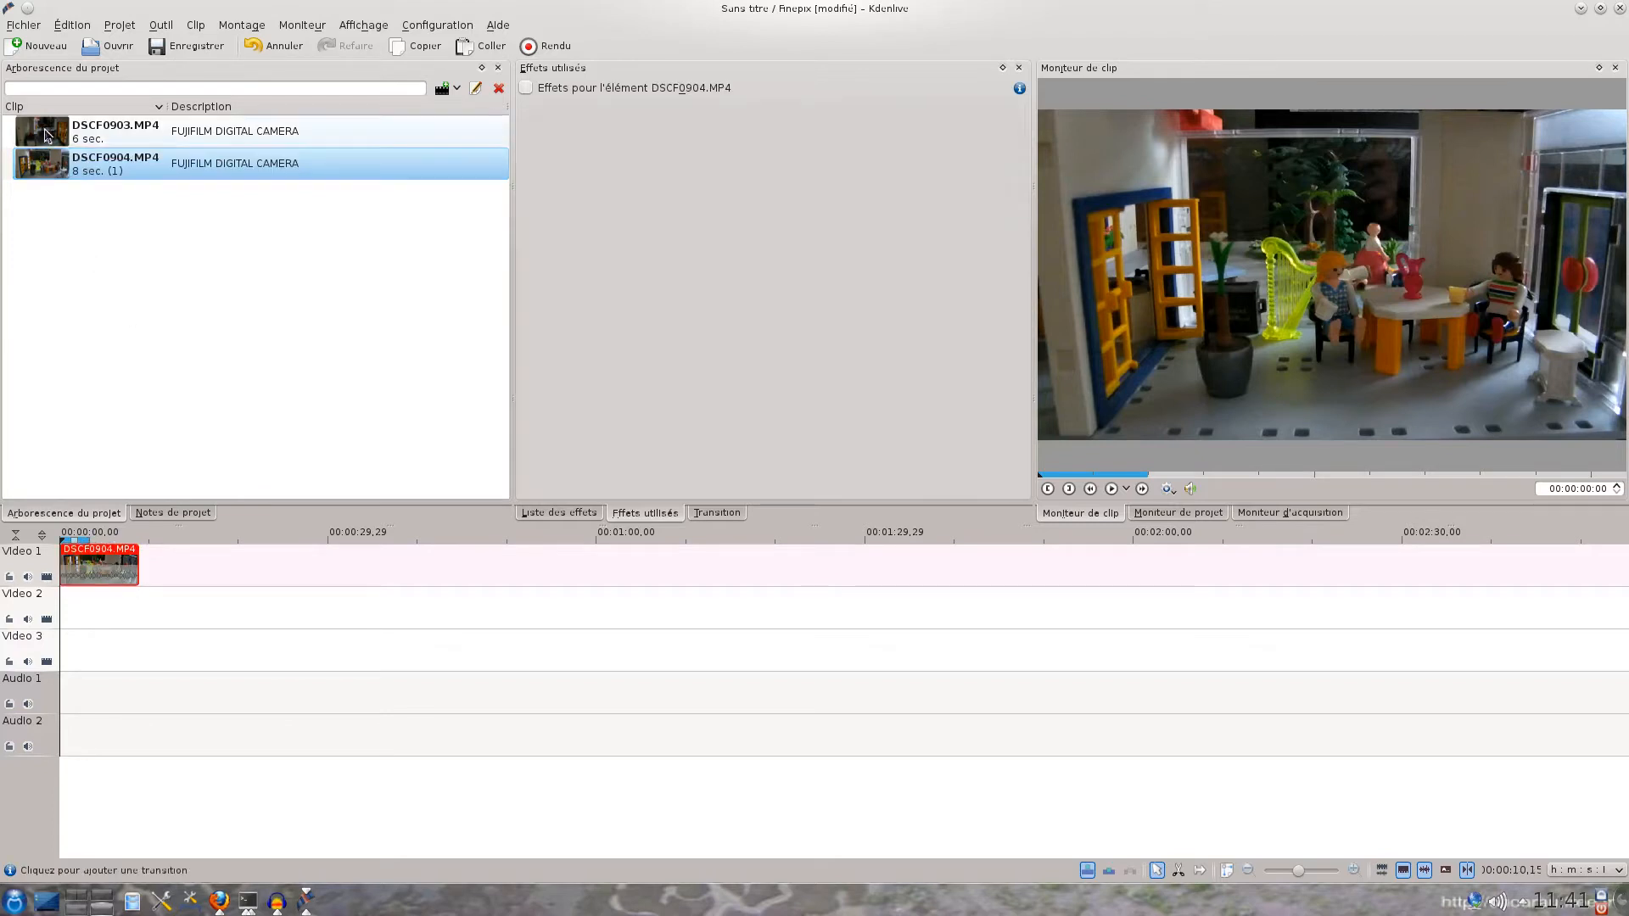
{"action": "left_click", "coordinate": [83, 143]}
{"action": "left_click_drag", "start_coordinate": [53, 127], "coordinate": [85, 609]}
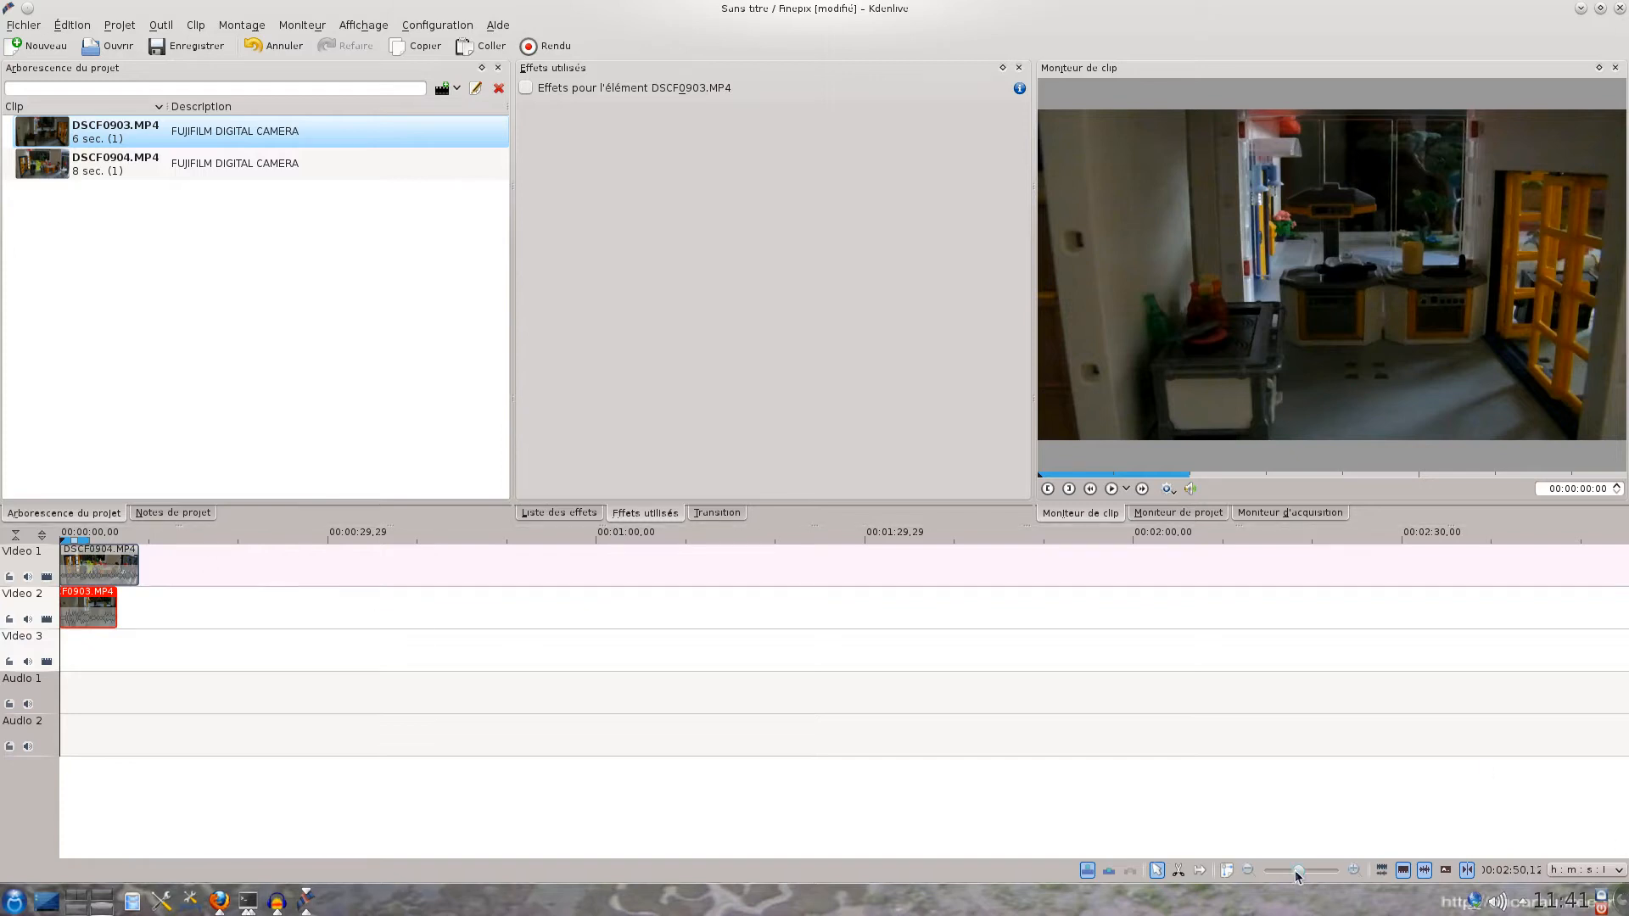
Add a transition between the DSCF0904.MP4 and DSCF0903.MP4 clips and change its type to Composite
{"action": "left_click_drag", "start_coordinate": [1300, 874], "coordinate": [1317, 876]}
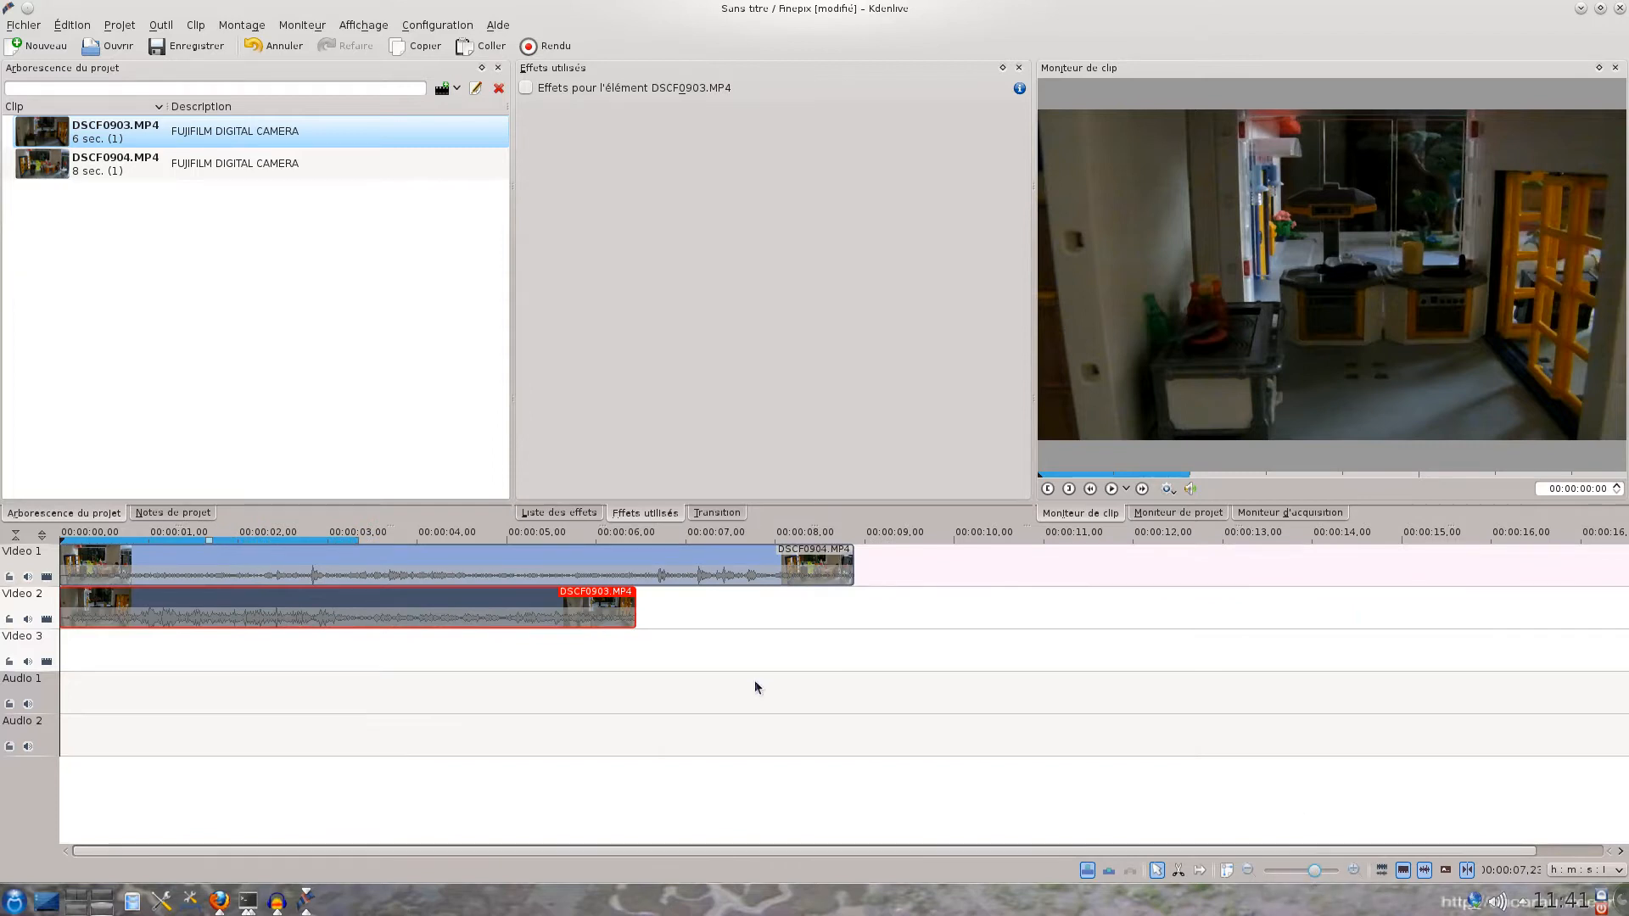
{"action": "left_click", "coordinate": [65, 583]}
{"action": "left_click", "coordinate": [65, 584]}
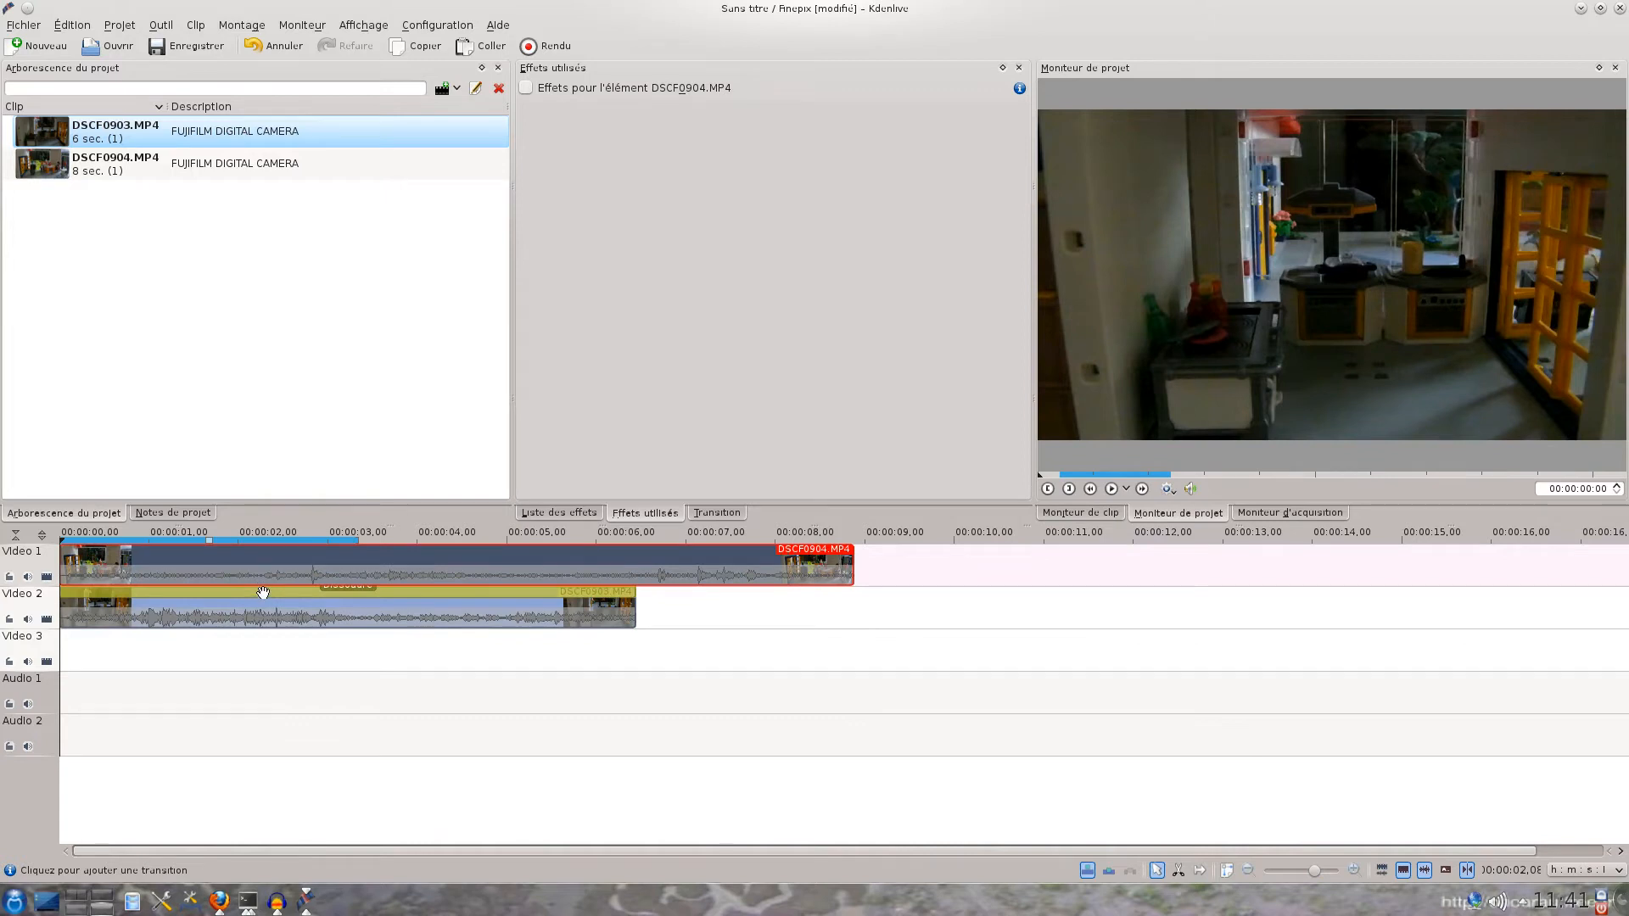
{"action": "left_click", "coordinate": [263, 592]}
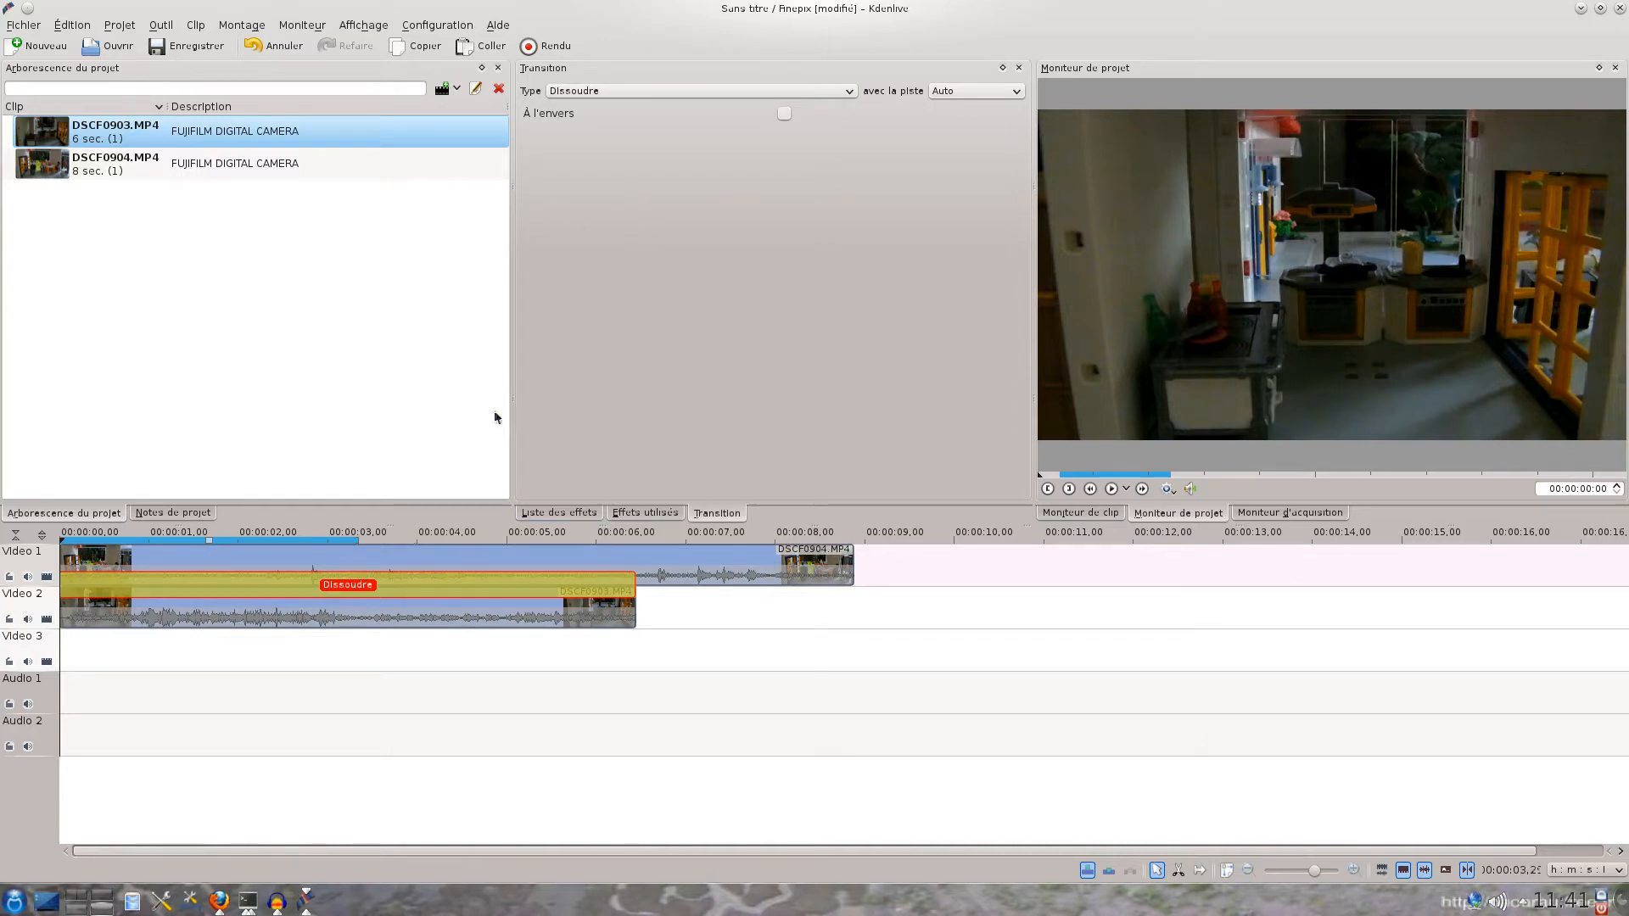
{"action": "left_click", "coordinate": [577, 91]}
{"action": "scroll", "coordinate": [600, 153], "scroll_direction": "up", "scroll_amount": 3}
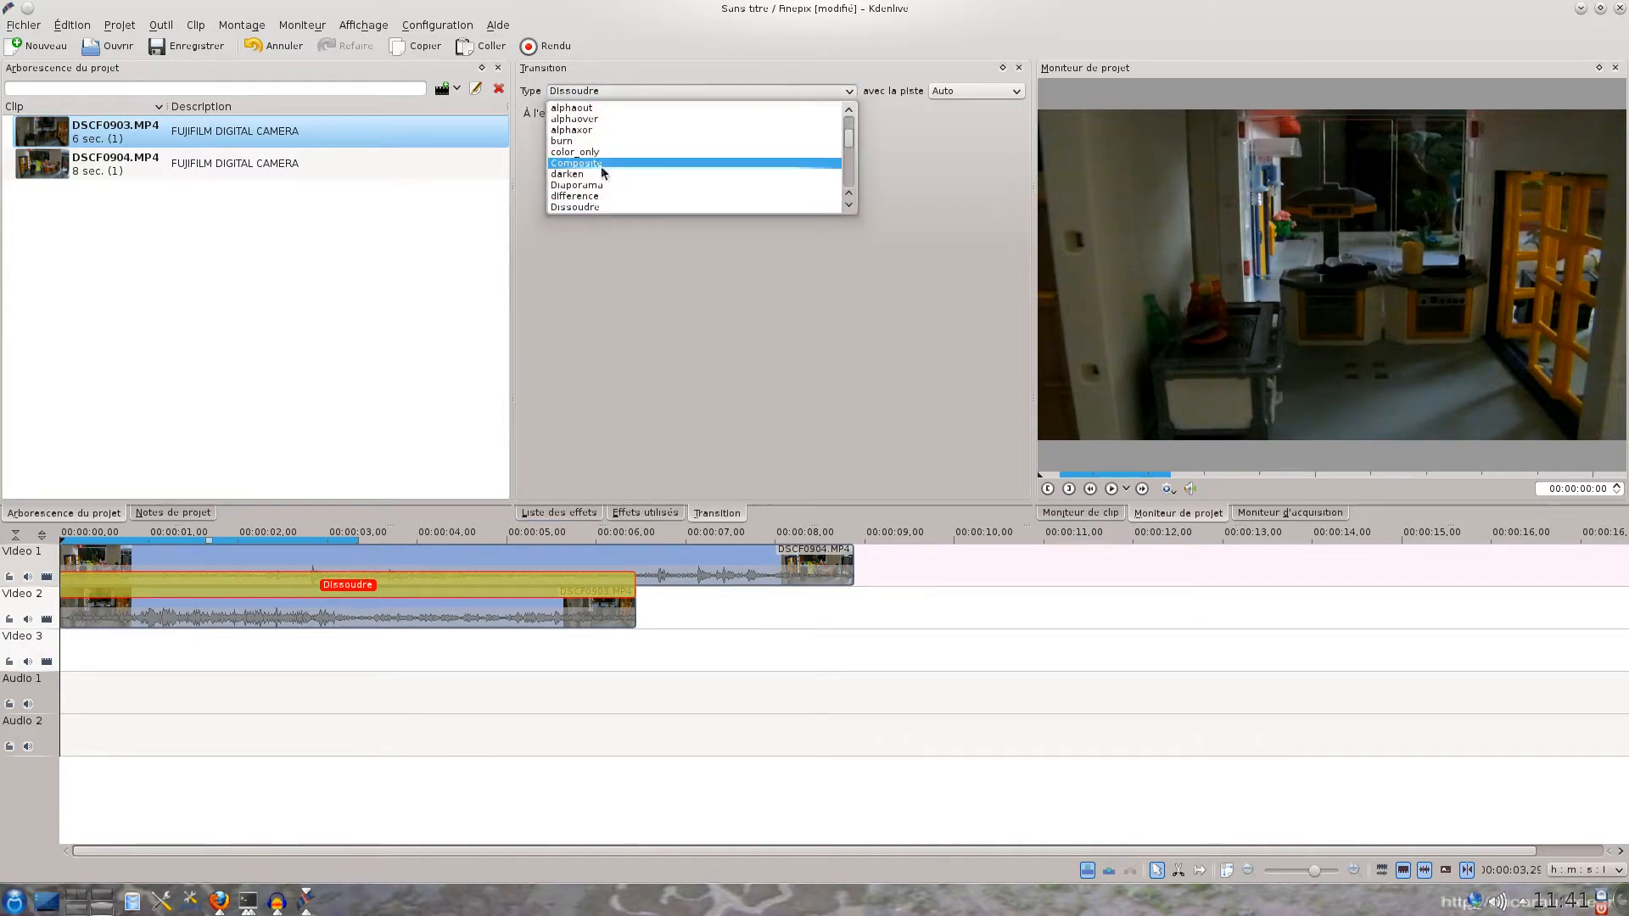
{"action": "left_click", "coordinate": [601, 166]}
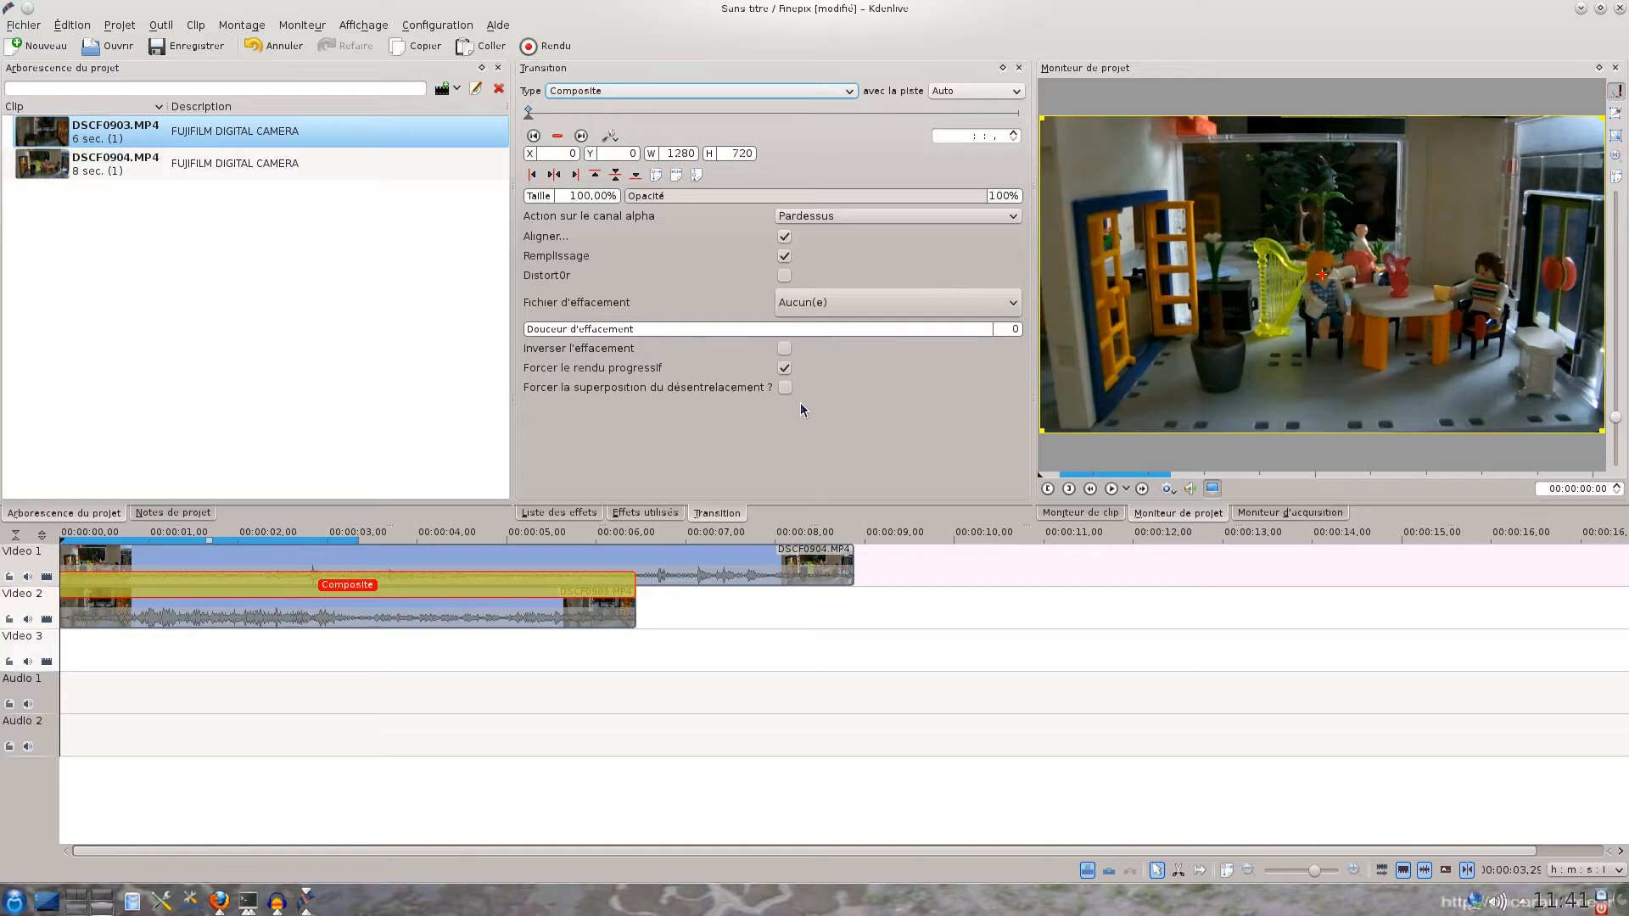
Save the project as images-cles in the video/tutorial-video/images-cles folder on the 848,1 Gio disk
{"action": "left_click", "coordinate": [202, 47]}
{"action": "left_click", "coordinate": [567, 251]}
{"action": "left_click", "coordinate": [568, 251]}
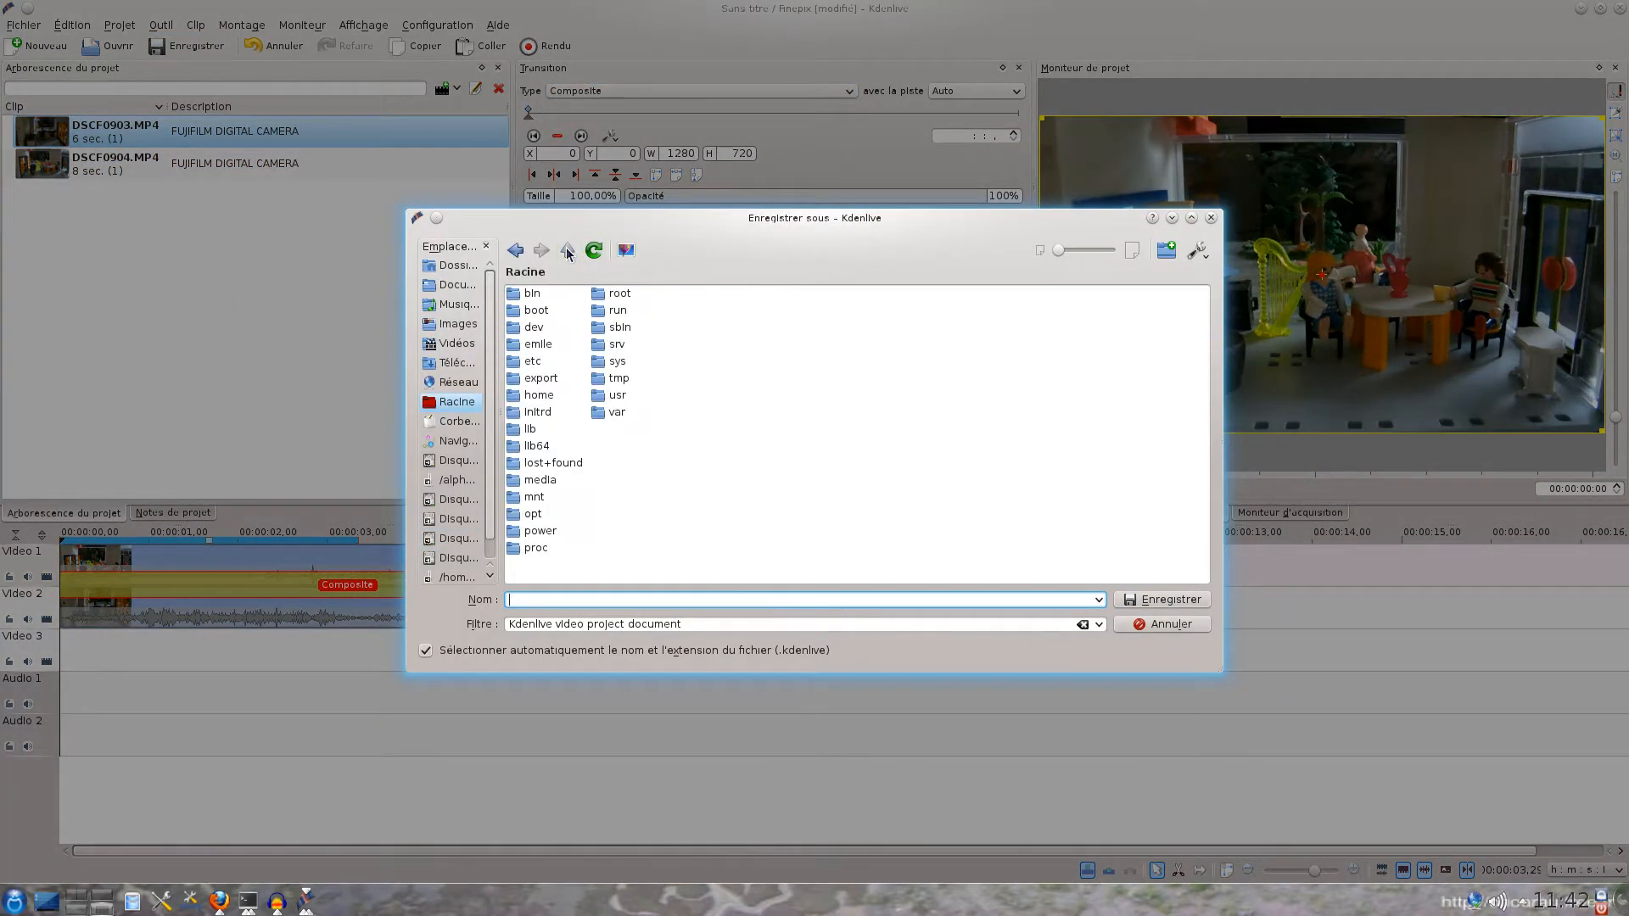
{"action": "left_click", "coordinate": [458, 536]}
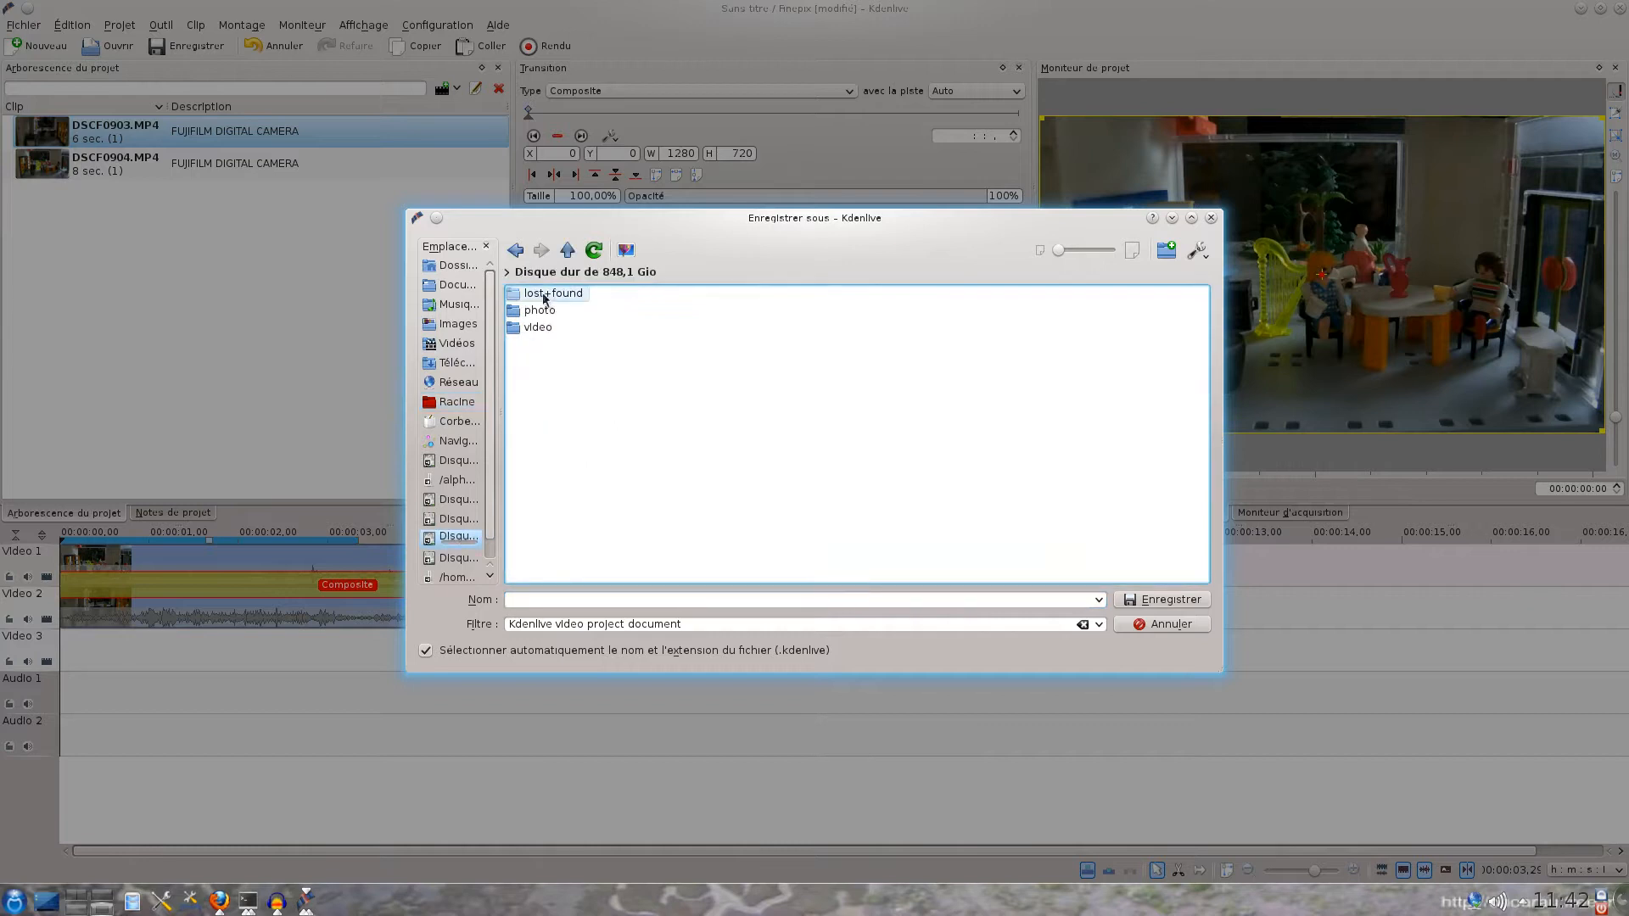
{"action": "left_click", "coordinate": [534, 328]}
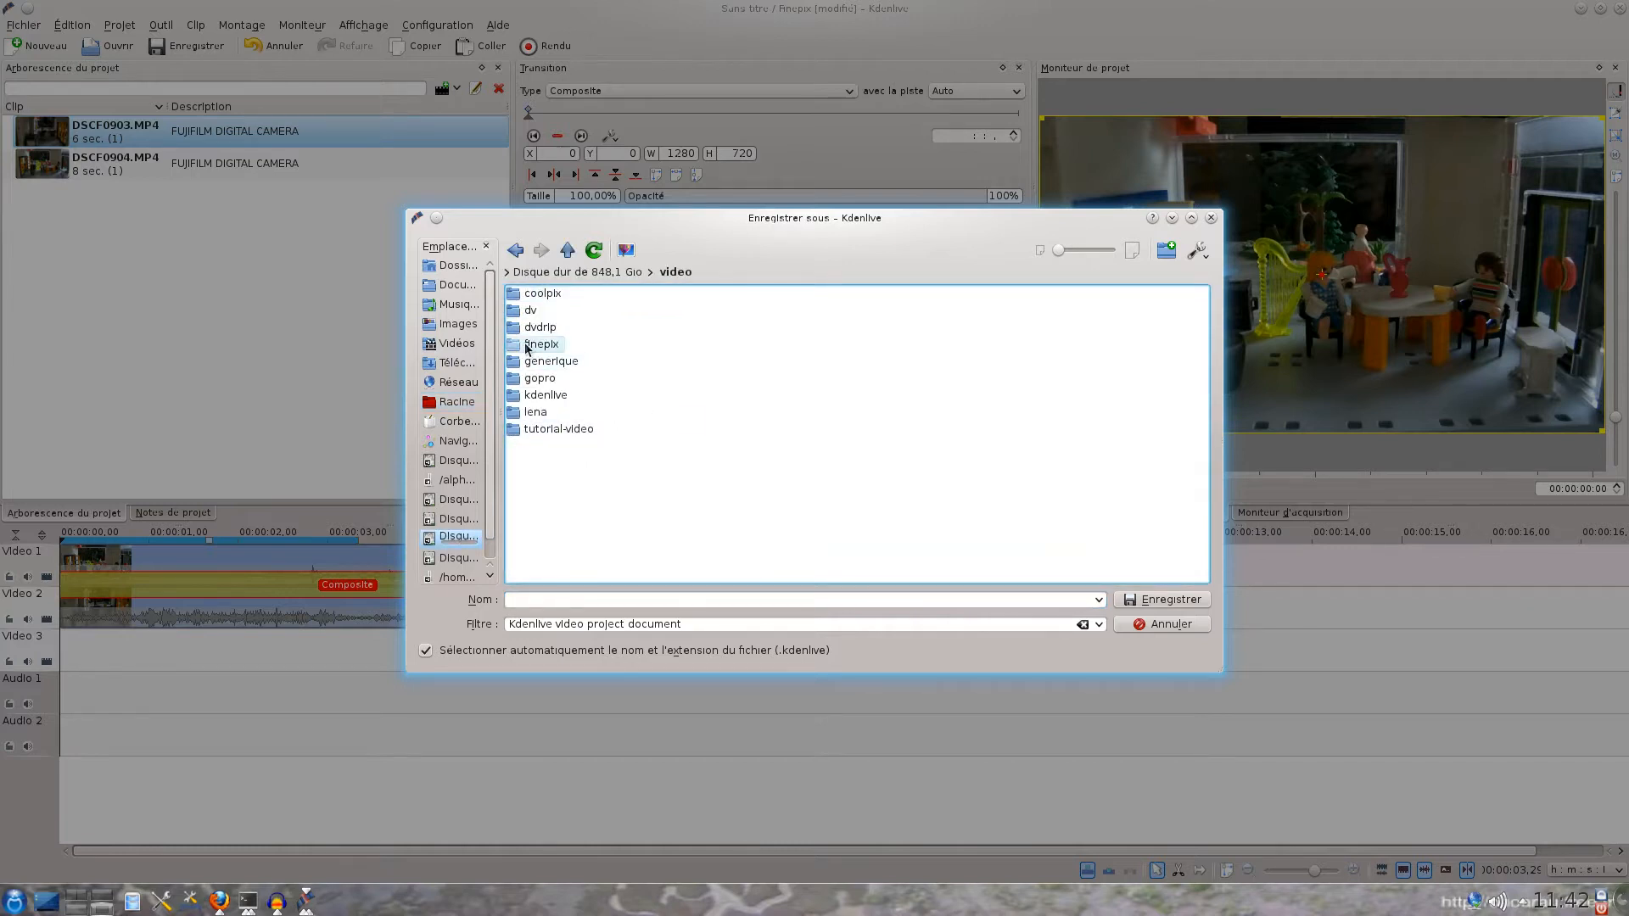
{"action": "left_click", "coordinate": [538, 429]}
{"action": "left_click", "coordinate": [550, 293]}
{"action": "left_click", "coordinate": [523, 598]}
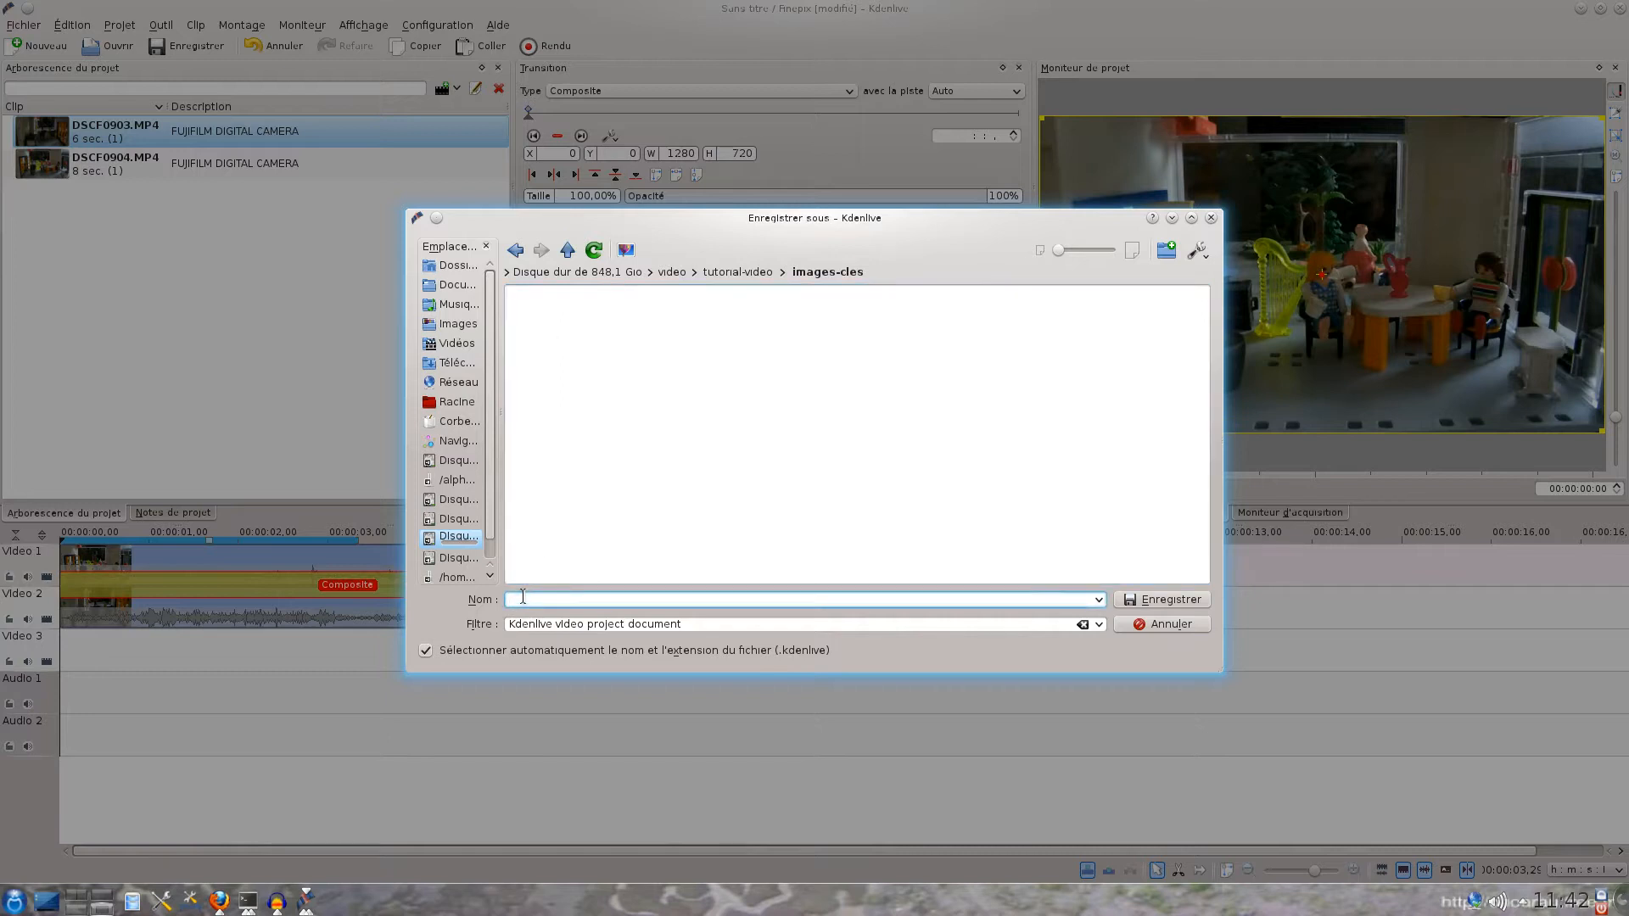
{"action": "type", "text": "imaghes-cles"}
{"action": "key", "text": "Return"}
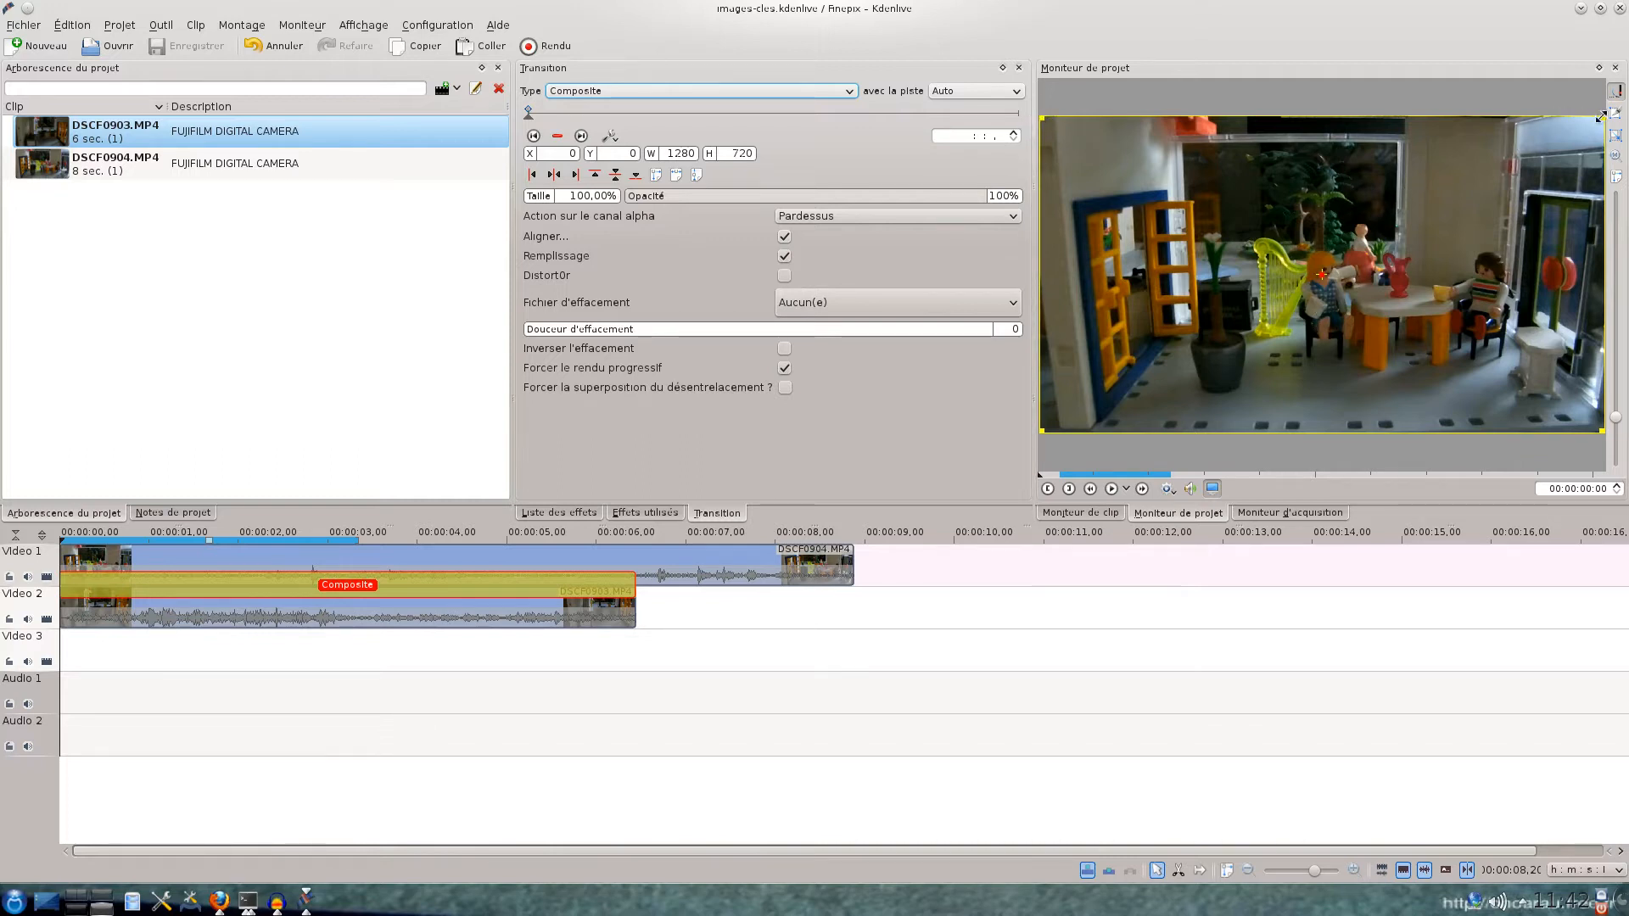
Shrink the composited clip to about 142 × 94 at X 567, Y 399 over the oven door, and save the project
{"action": "left_click_drag", "start_coordinate": [1601, 119], "coordinate": [1344, 279]}
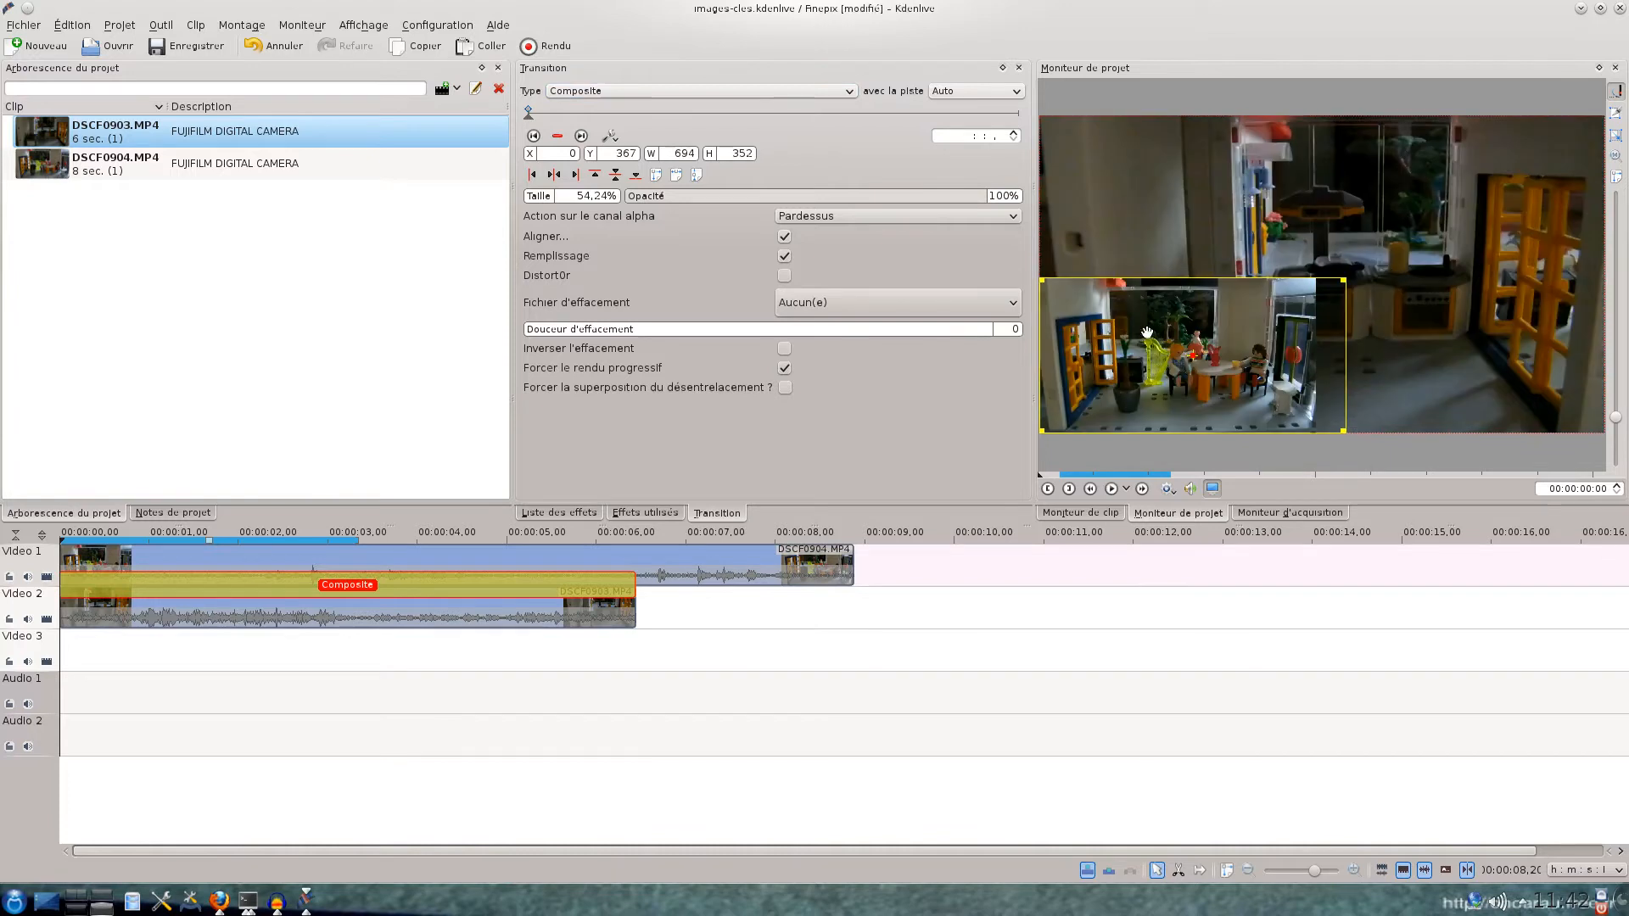
{"action": "left_click_drag", "start_coordinate": [1042, 431], "coordinate": [1323, 320]}
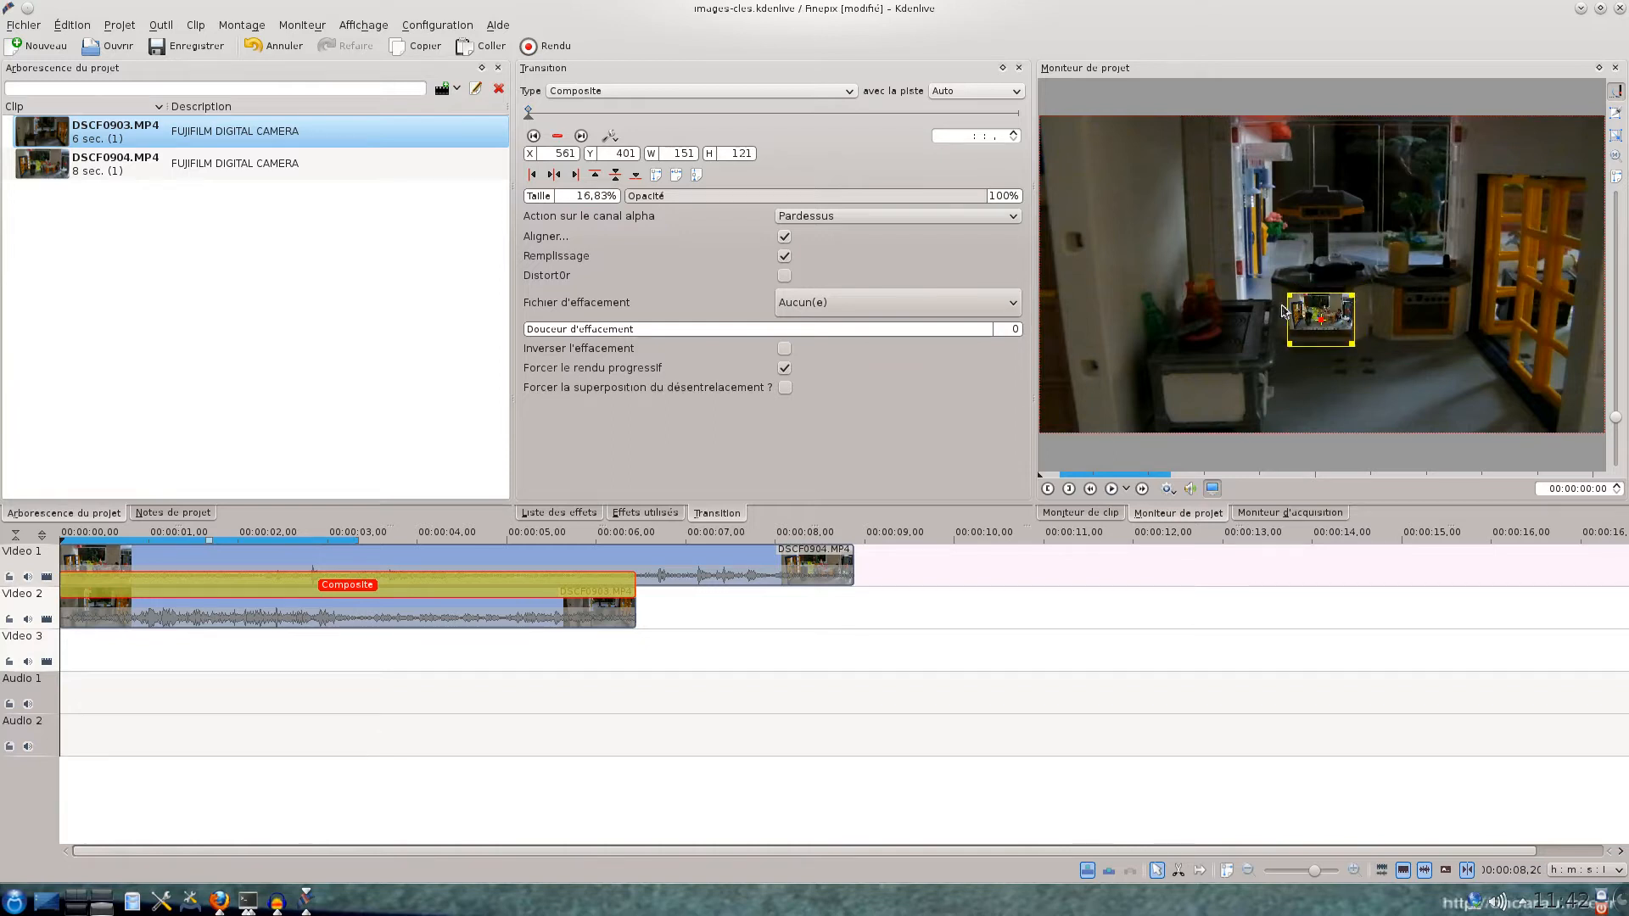
{"action": "left_click_drag", "start_coordinate": [1291, 342], "coordinate": [1328, 307]}
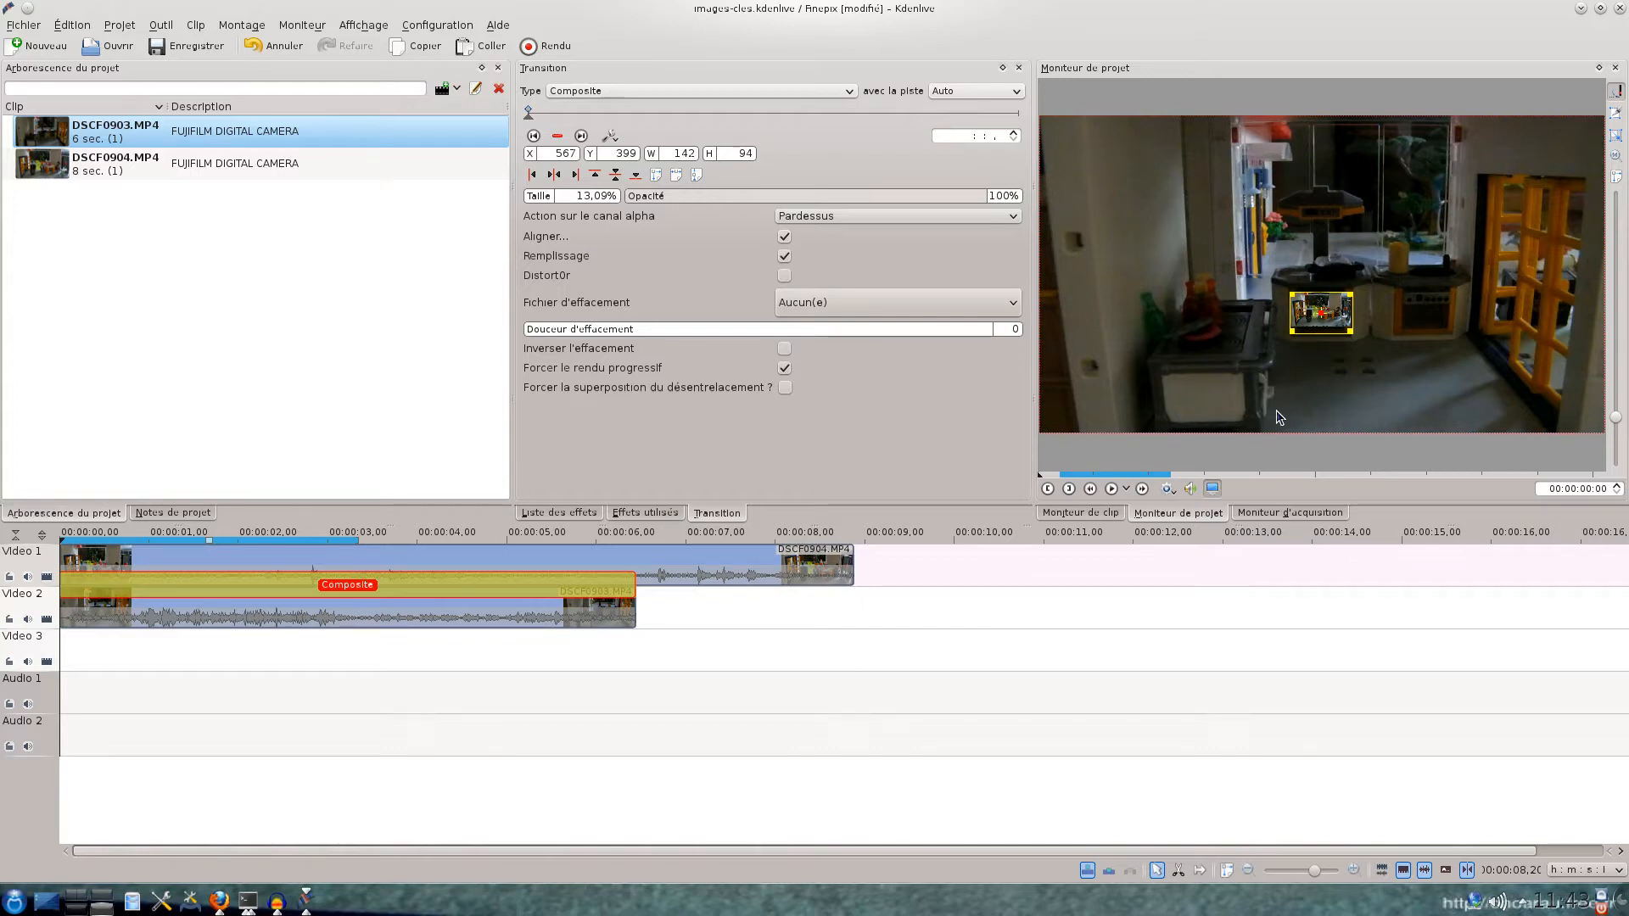
{"action": "left_click", "coordinate": [170, 49]}
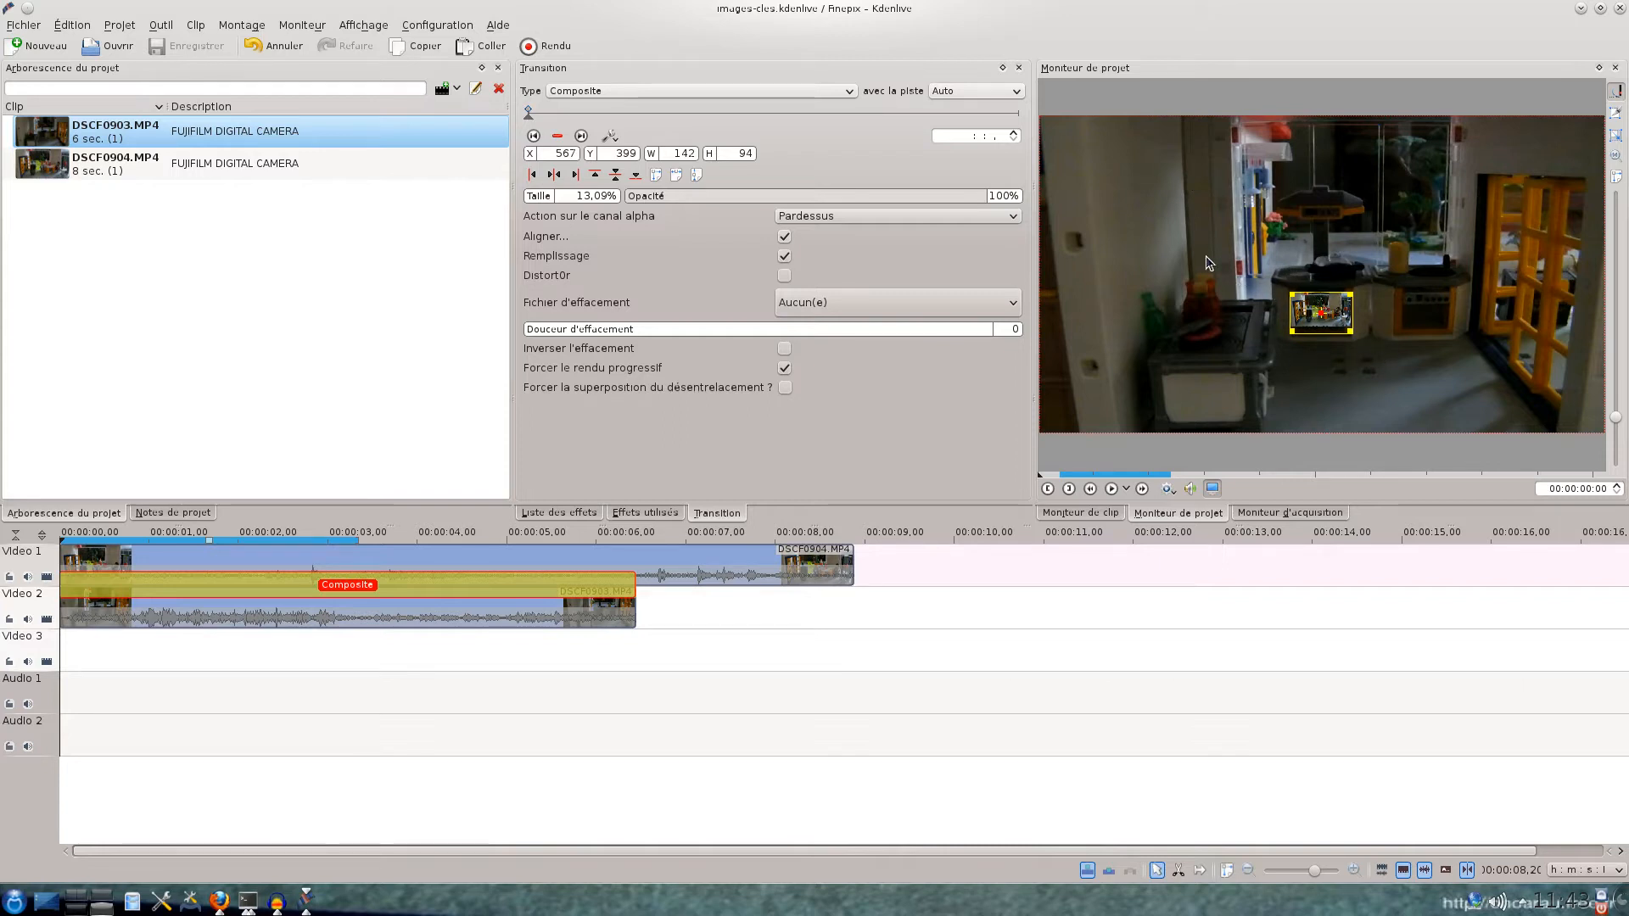
Apply the Panoramique et zoom effect to the DSCF0903.MP4 clip on the Video 2 track
{"action": "left_click", "coordinate": [191, 616]}
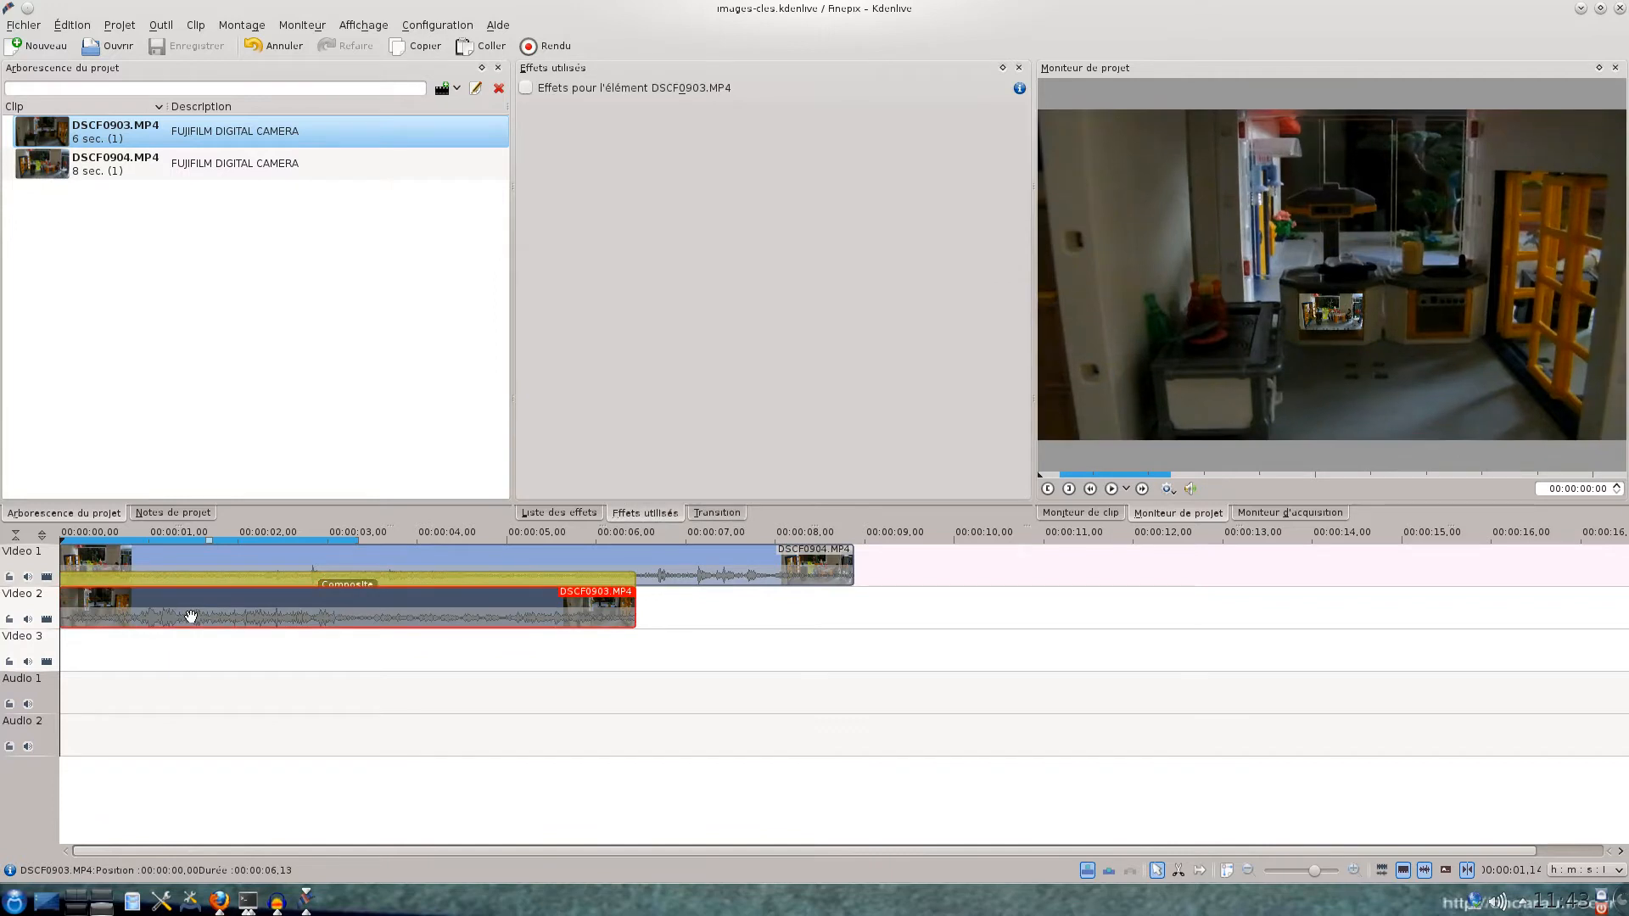
{"action": "right_click", "coordinate": [200, 611]}
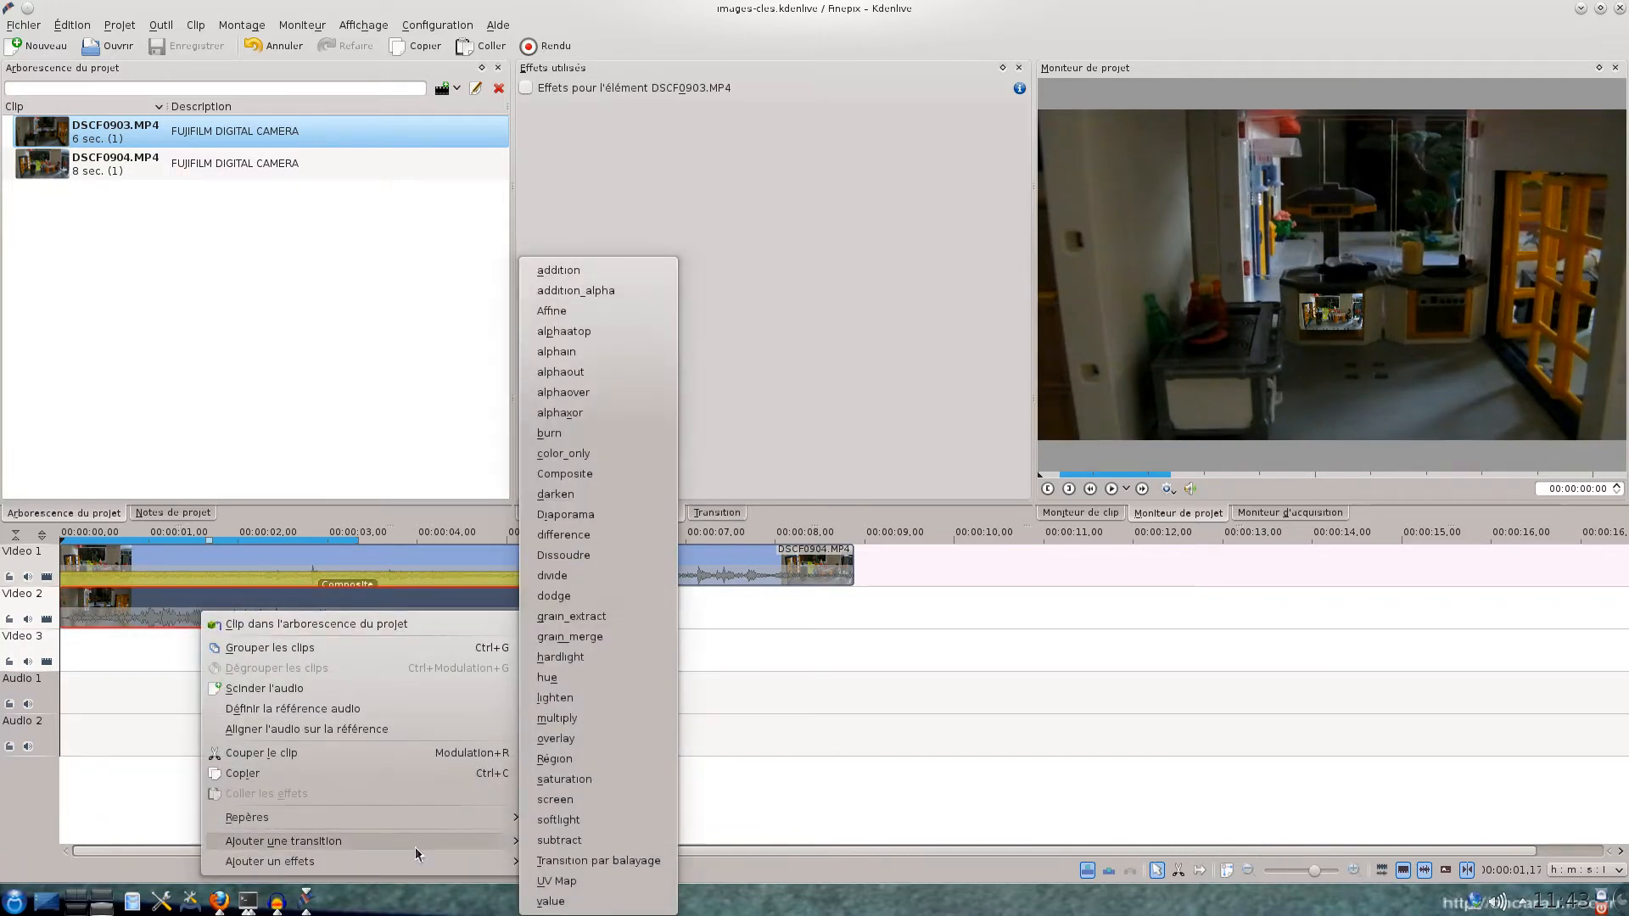
{"action": "mouse_move", "coordinate": [419, 859]}
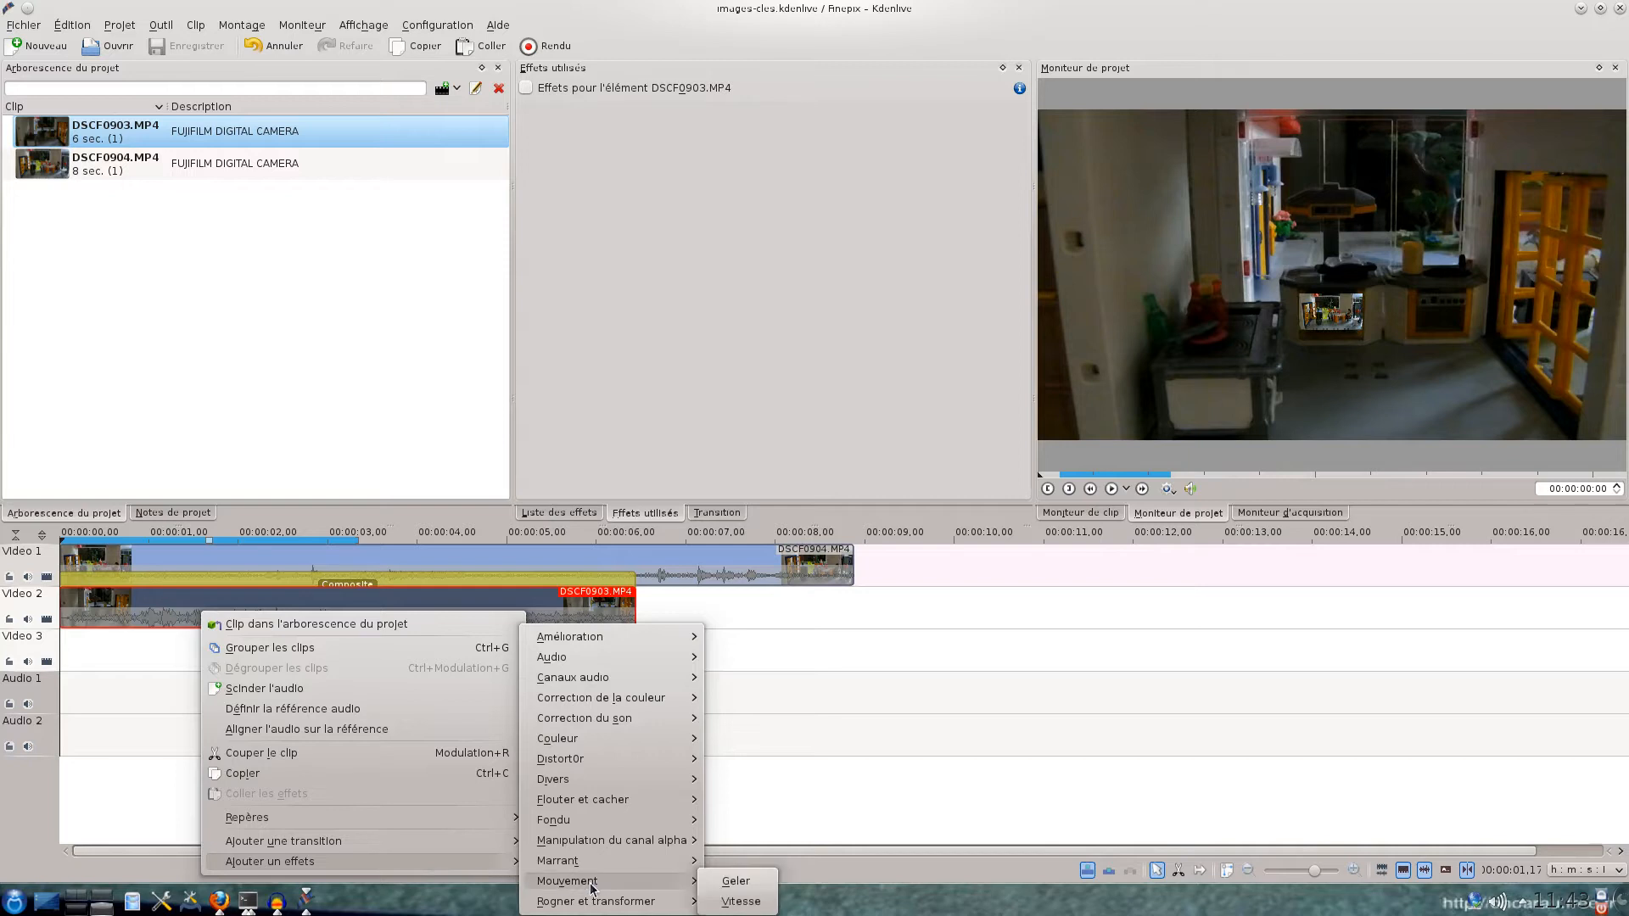
{"action": "mouse_move", "coordinate": [620, 904]}
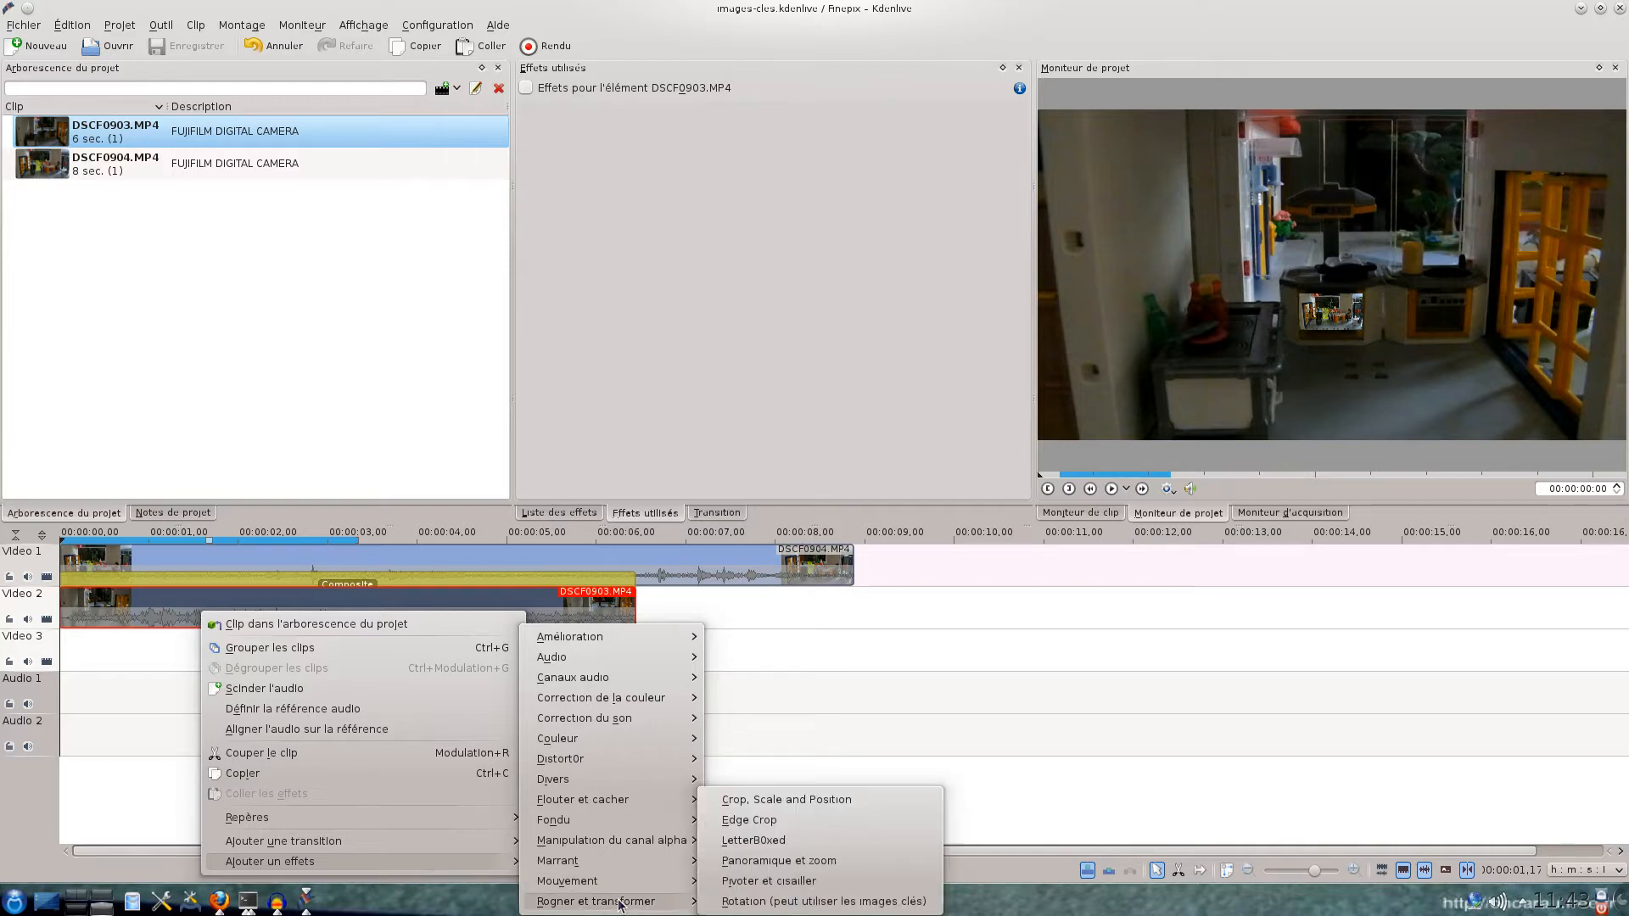
{"action": "left_click", "coordinate": [748, 861]}
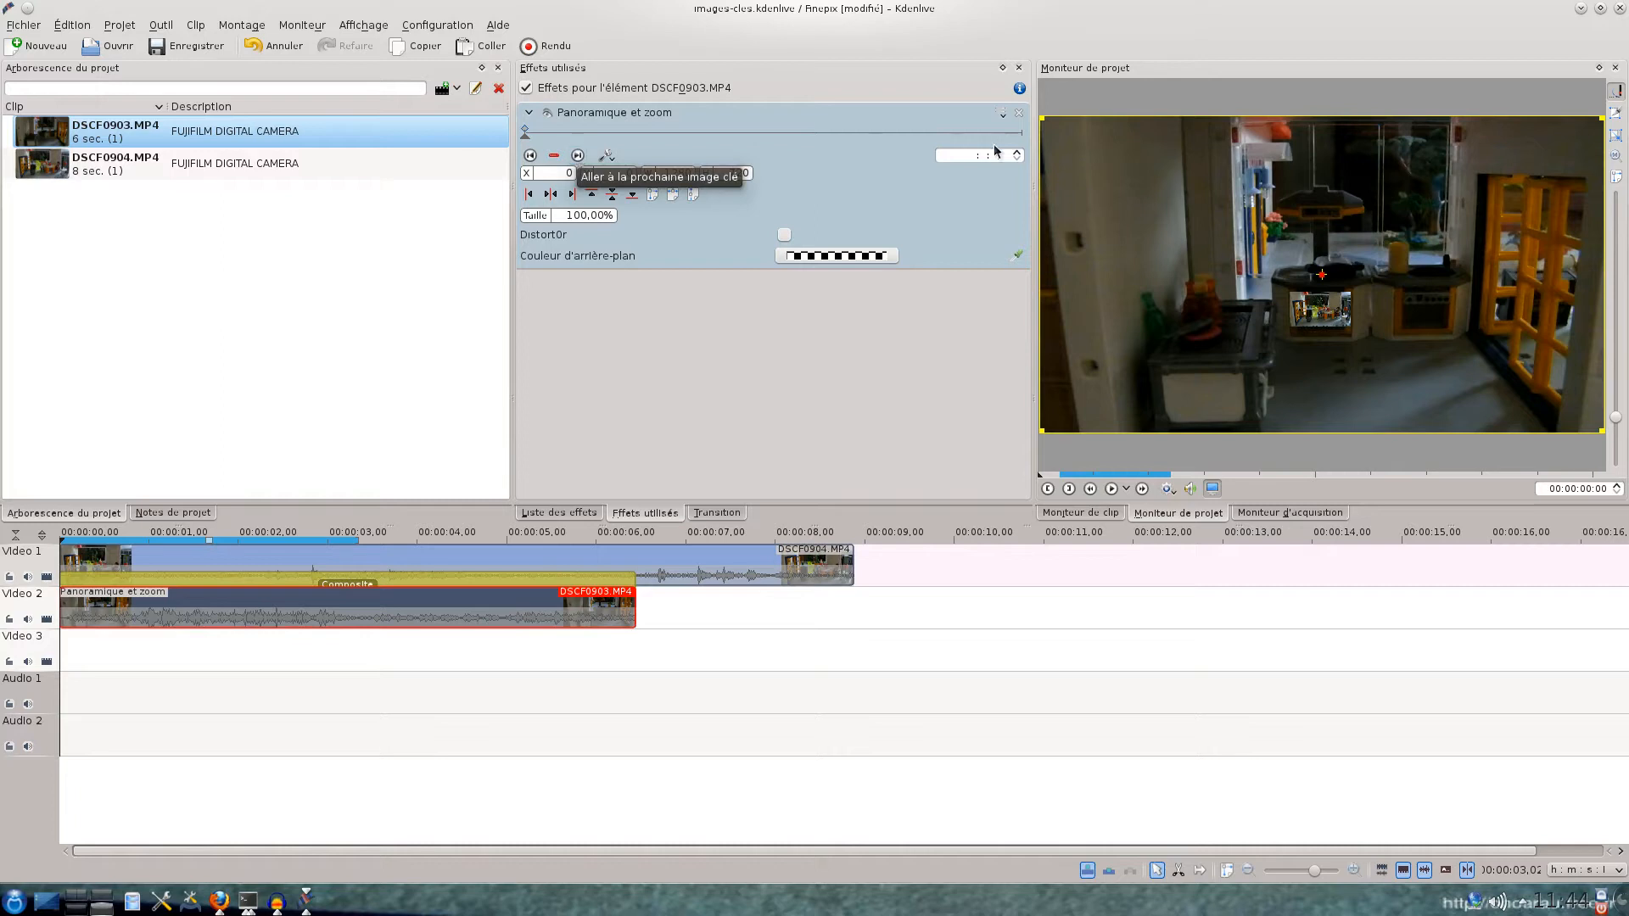
Add a Panoramique et zoom keyframe at the clip's end, 00:00:06,12, and set its size to 900%
{"action": "left_click", "coordinate": [581, 157]}
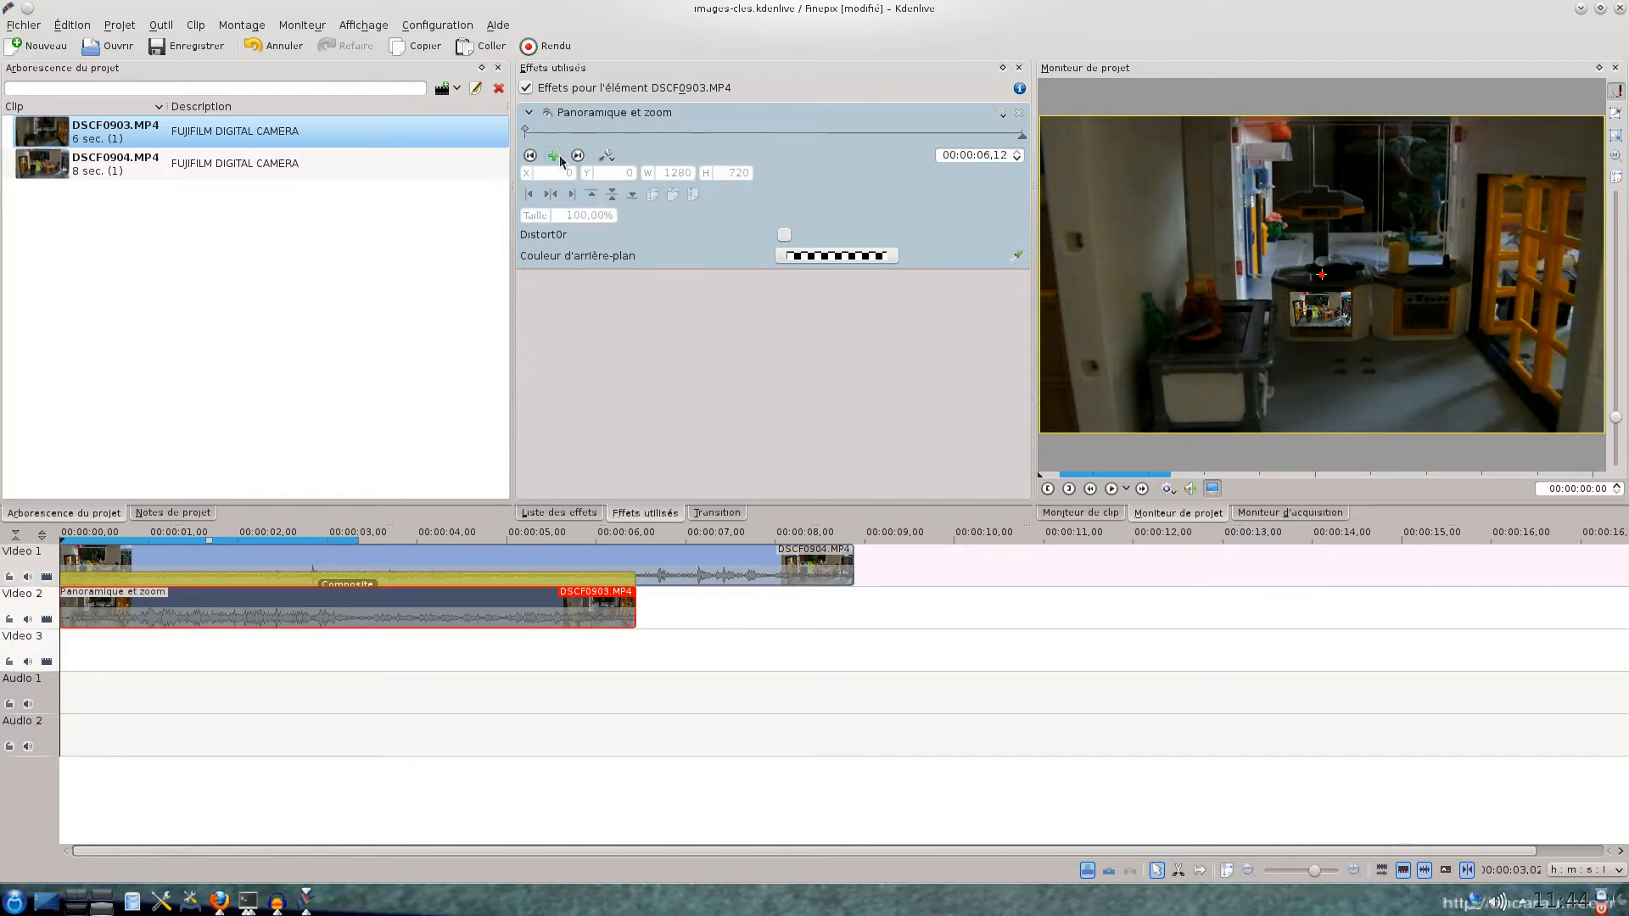
{"action": "left_click", "coordinate": [555, 155]}
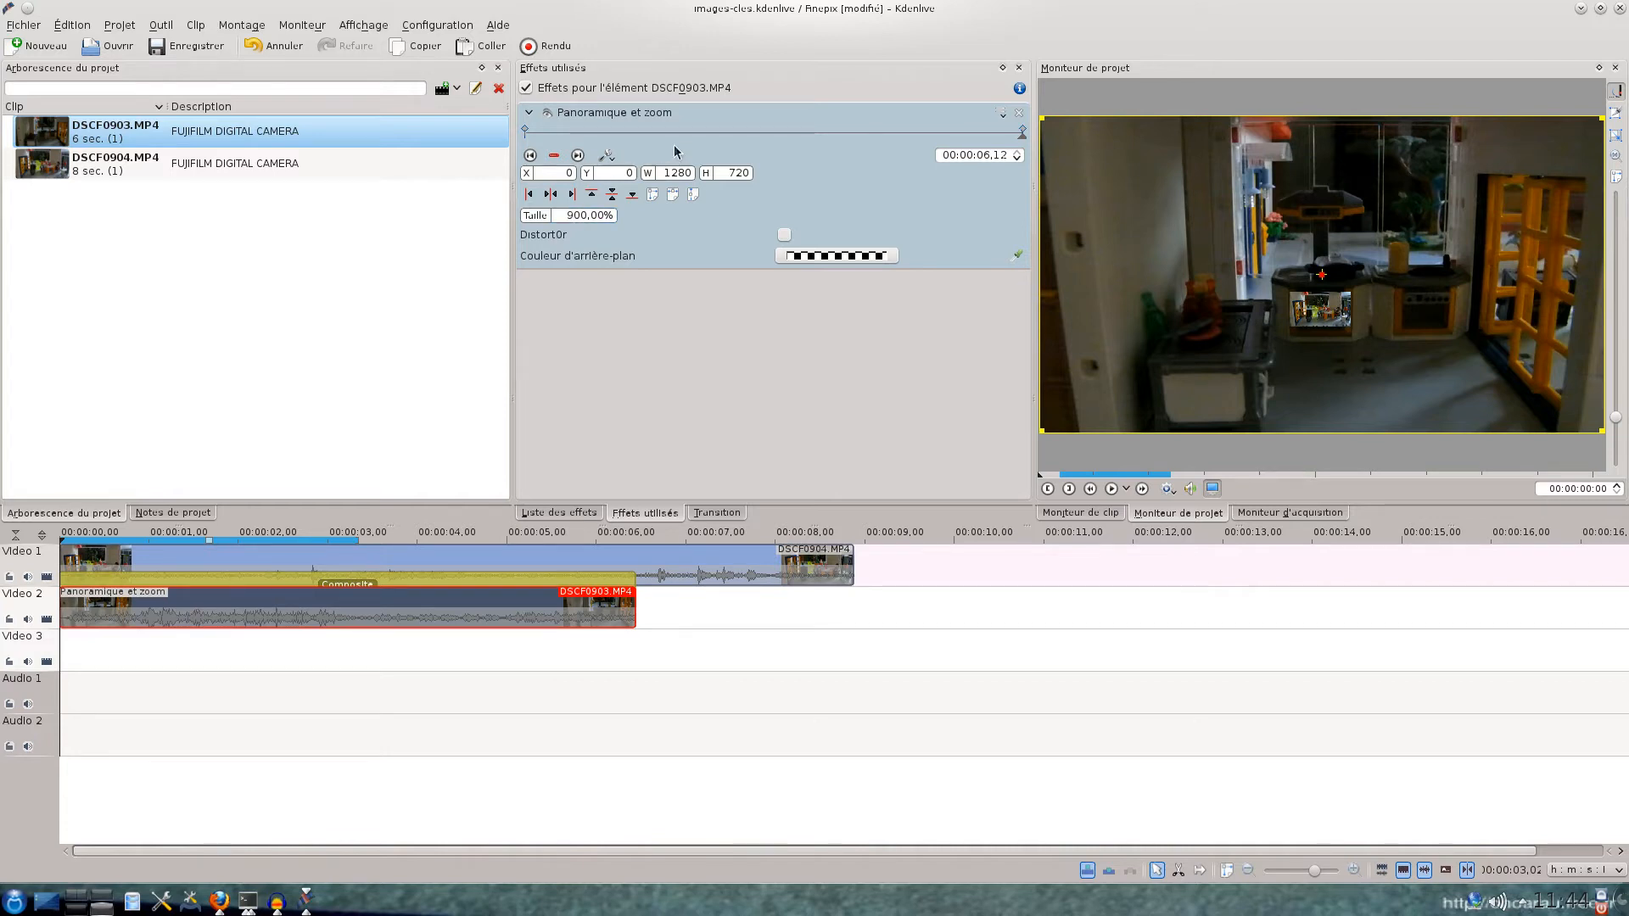
{"action": "key", "text": "Return"}
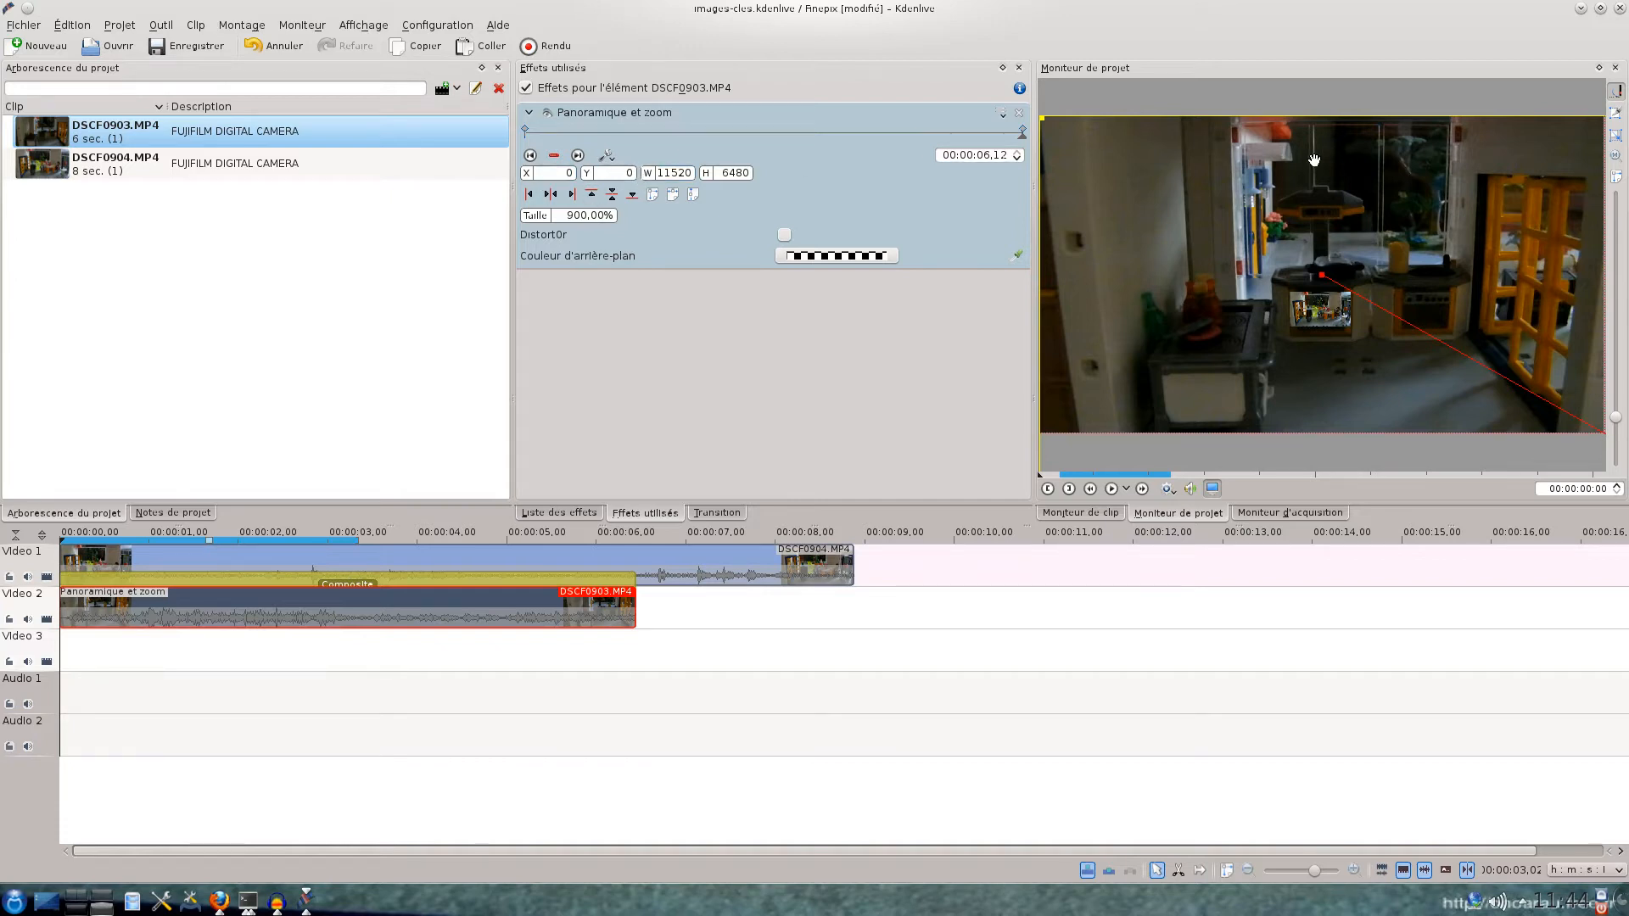
Move the playhead to 00:00:06:11 and set the end keyframe's position to X -6000 and Y -5000
{"action": "left_click", "coordinate": [629, 648]}
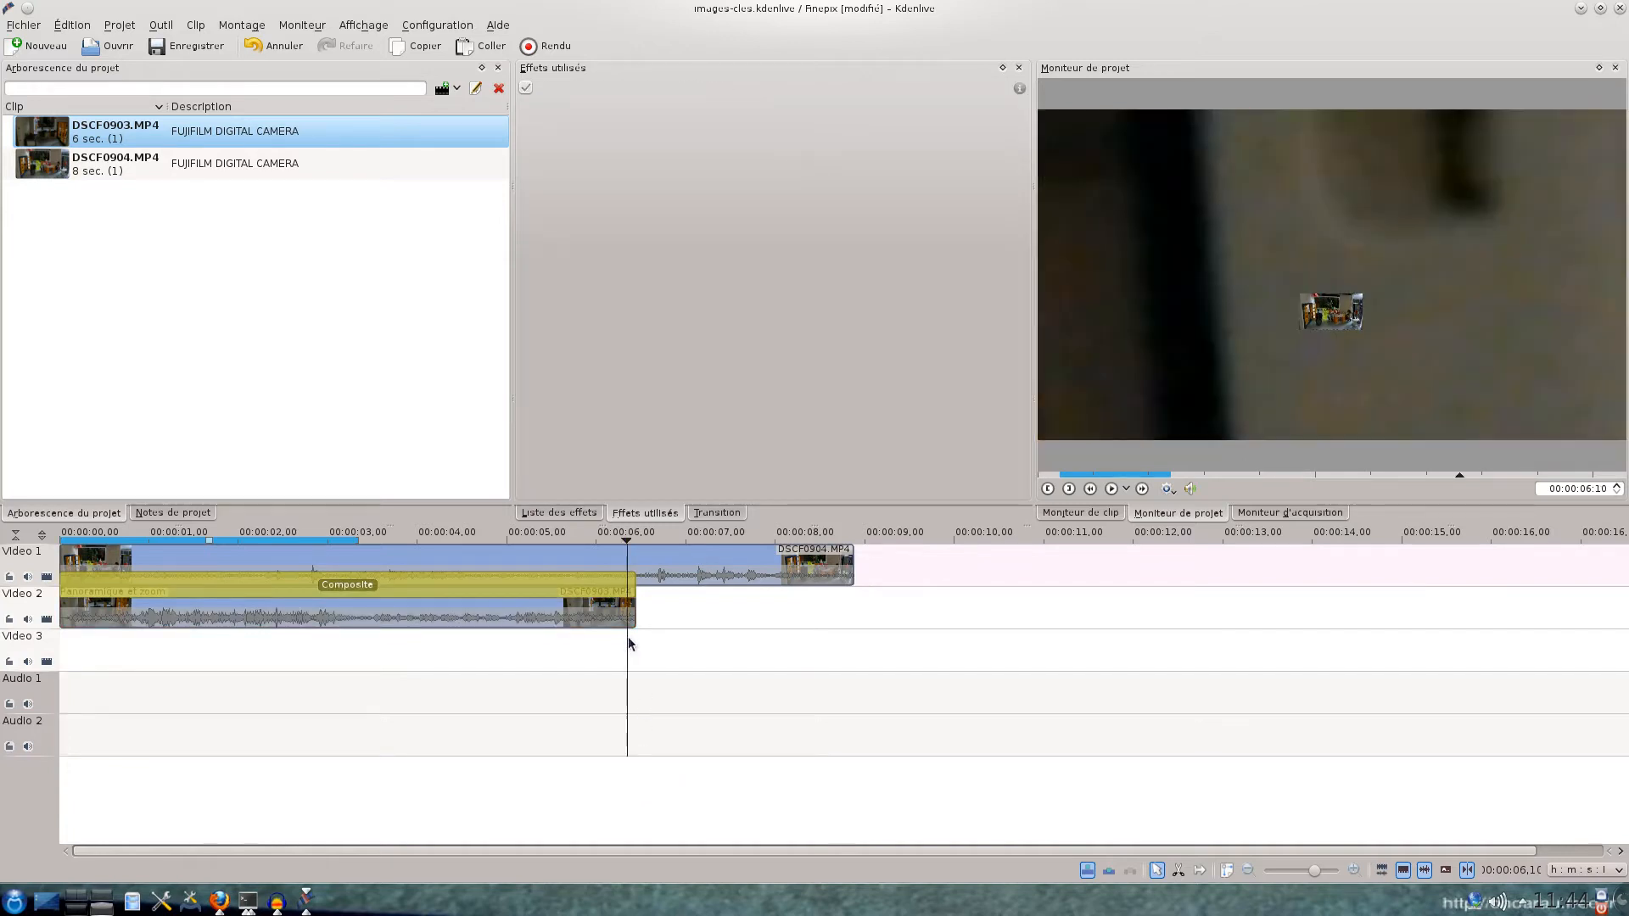
{"action": "left_click", "coordinate": [632, 634]}
{"action": "left_click", "coordinate": [541, 611]}
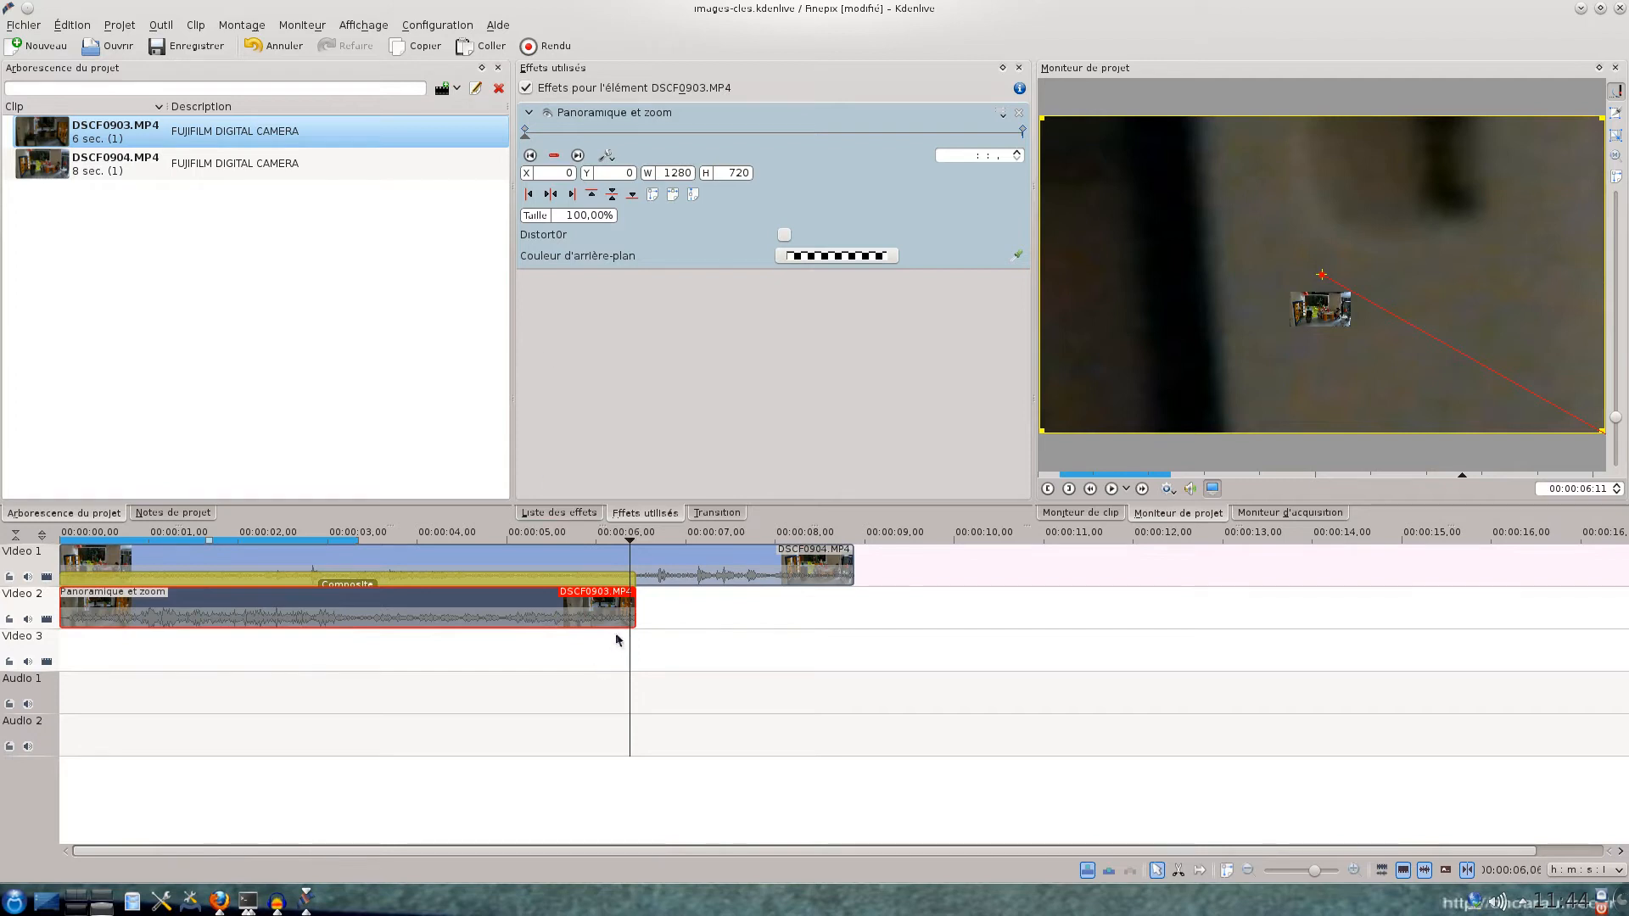
{"action": "left_click", "coordinate": [577, 157]}
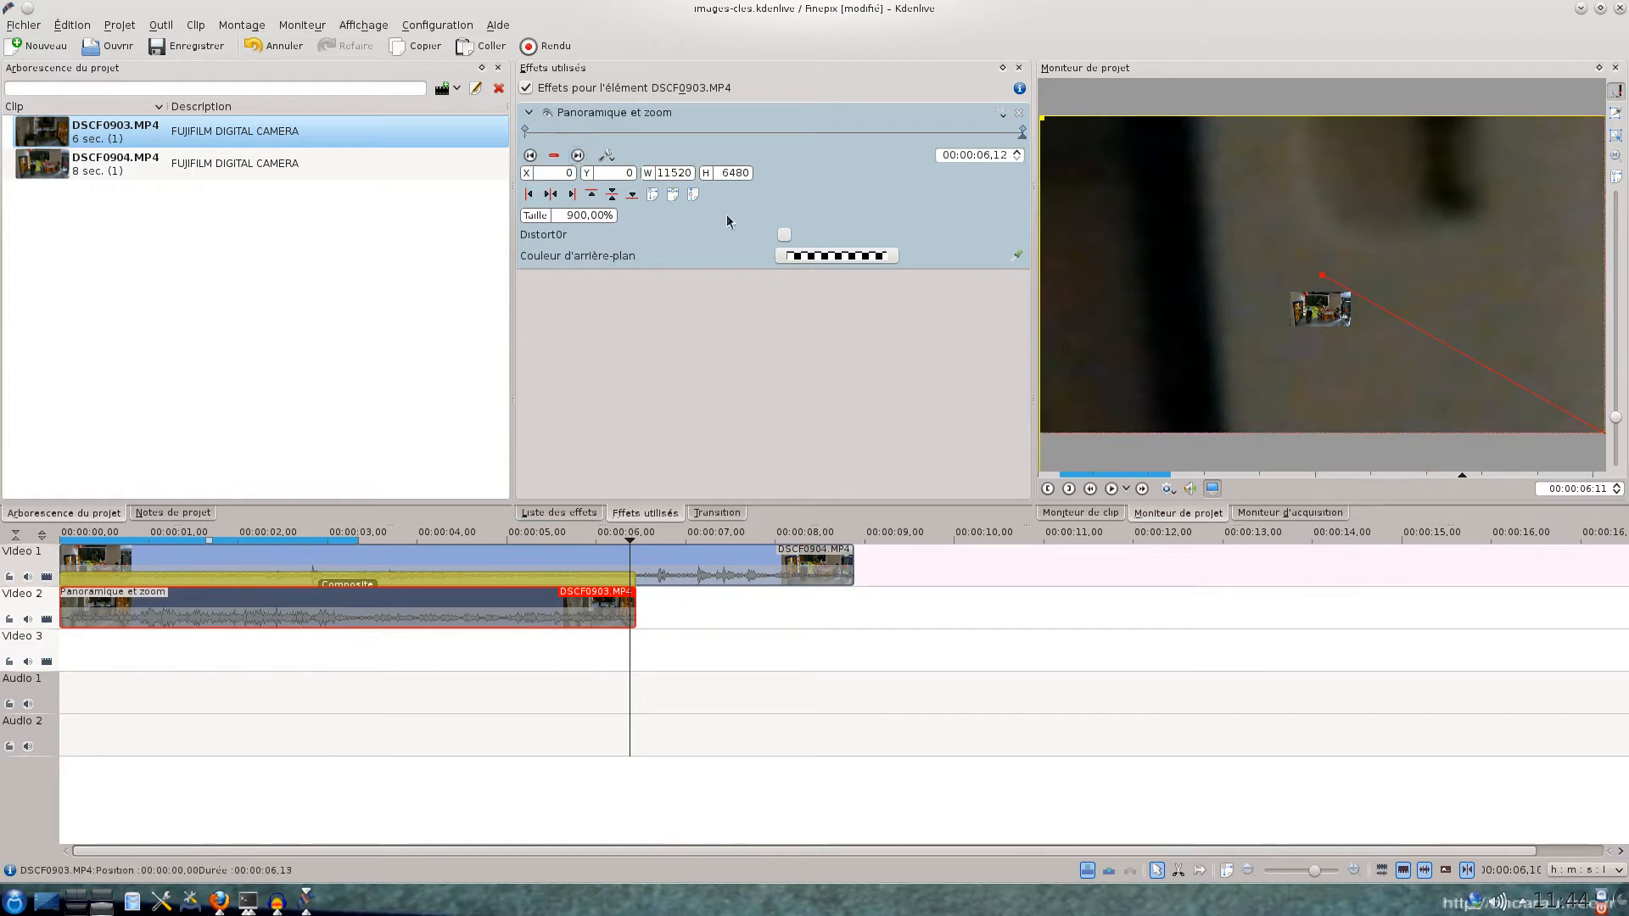
{"action": "double_click", "coordinate": [564, 173]}
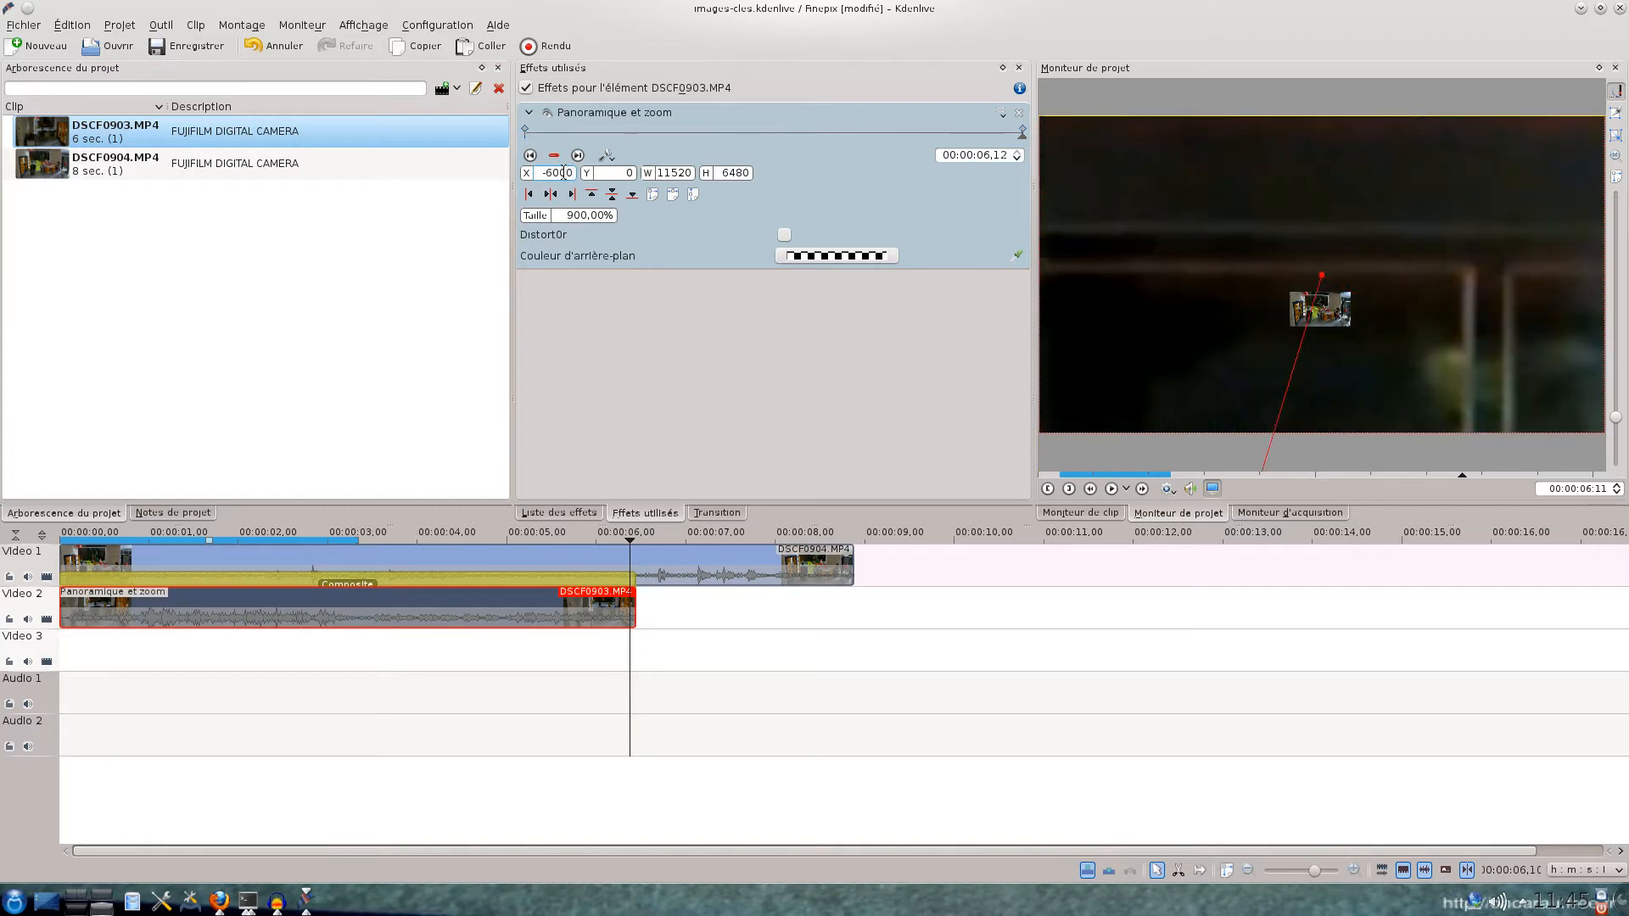
{"action": "double_click", "coordinate": [628, 173]}
{"action": "key", "text": "BackSpace"}
{"action": "type", "text": "-5000"}
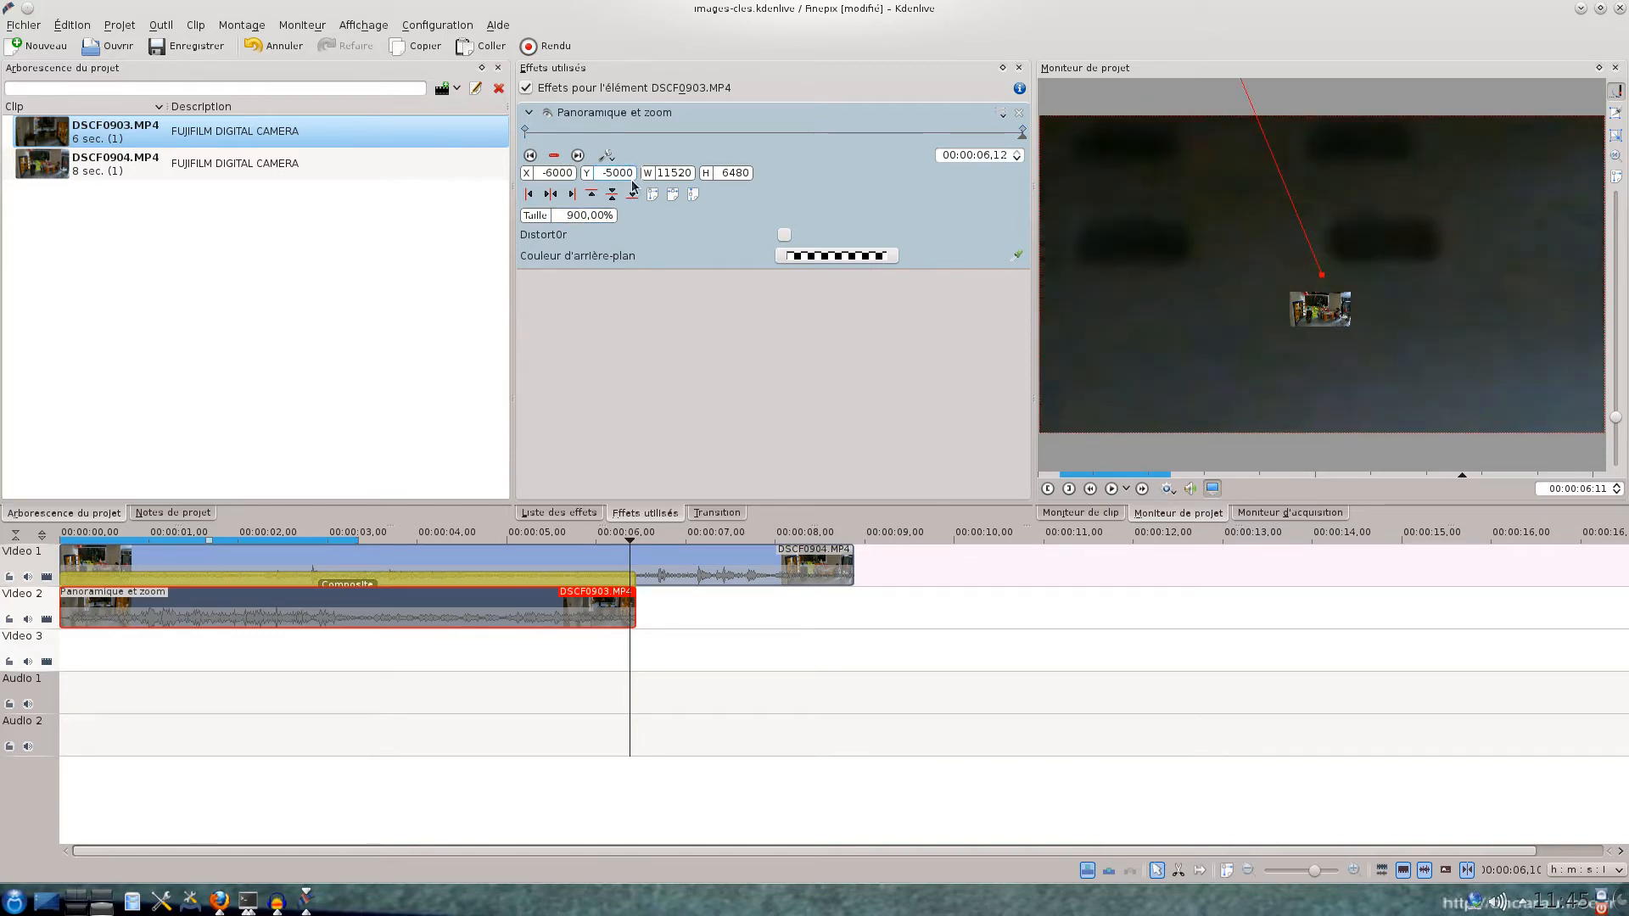
Reduce the end keyframe's size to 800%, and further to 600%
{"action": "key", "text": "Return"}
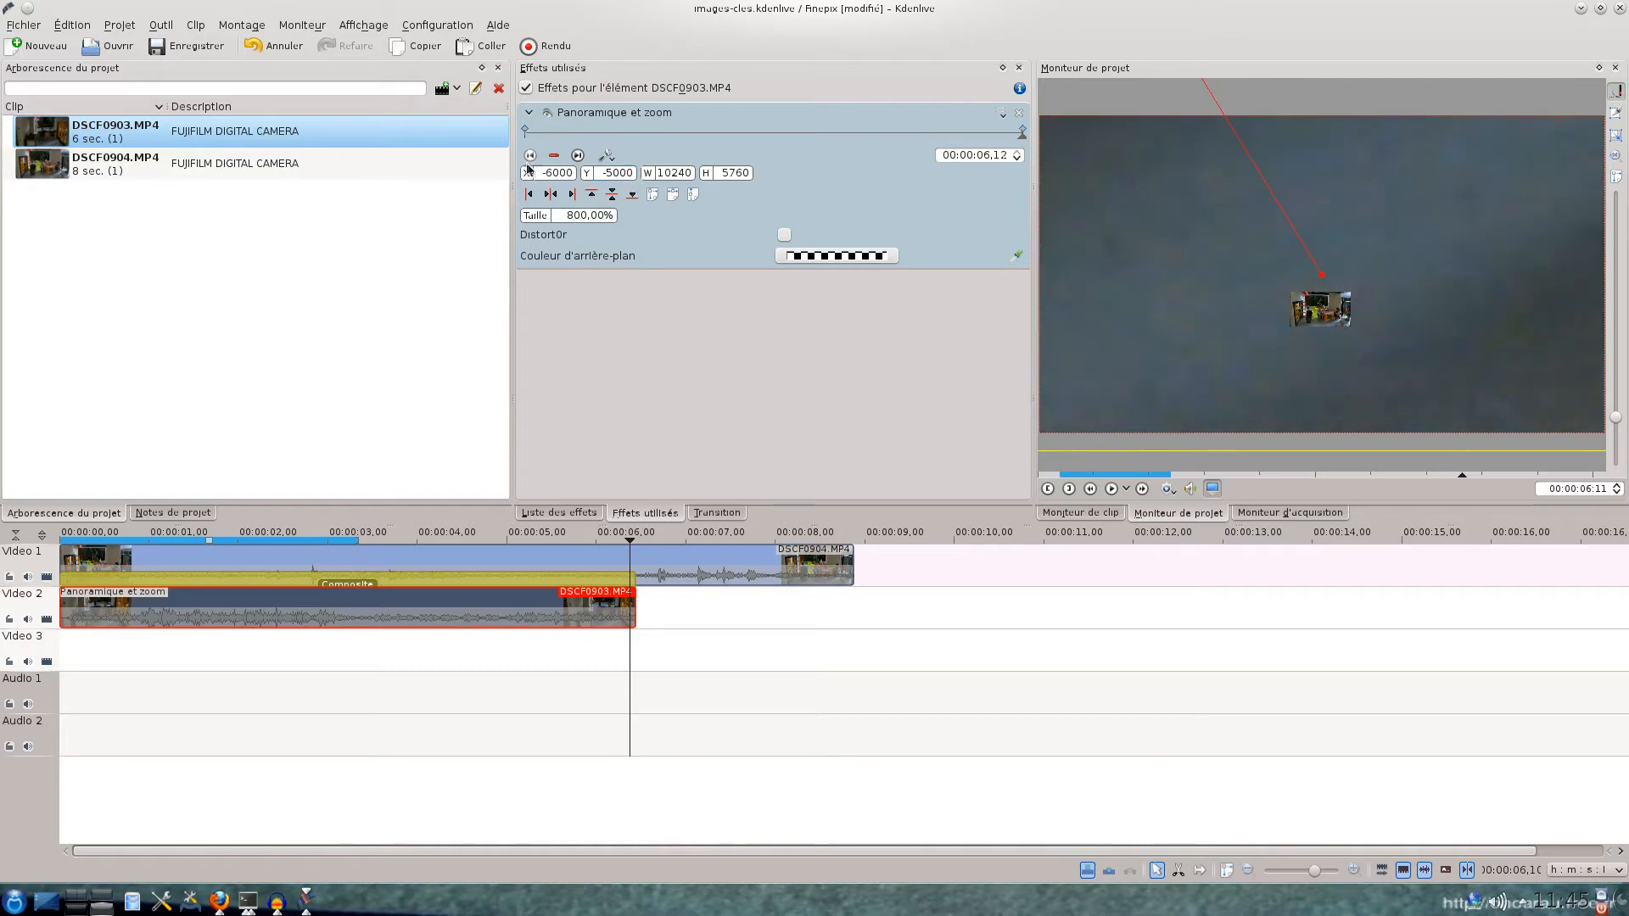
{"action": "type", "text": "5"}
{"action": "left_click", "coordinate": [574, 214]}
{"action": "type", "text": "6"}
{"action": "key", "text": "Return"}
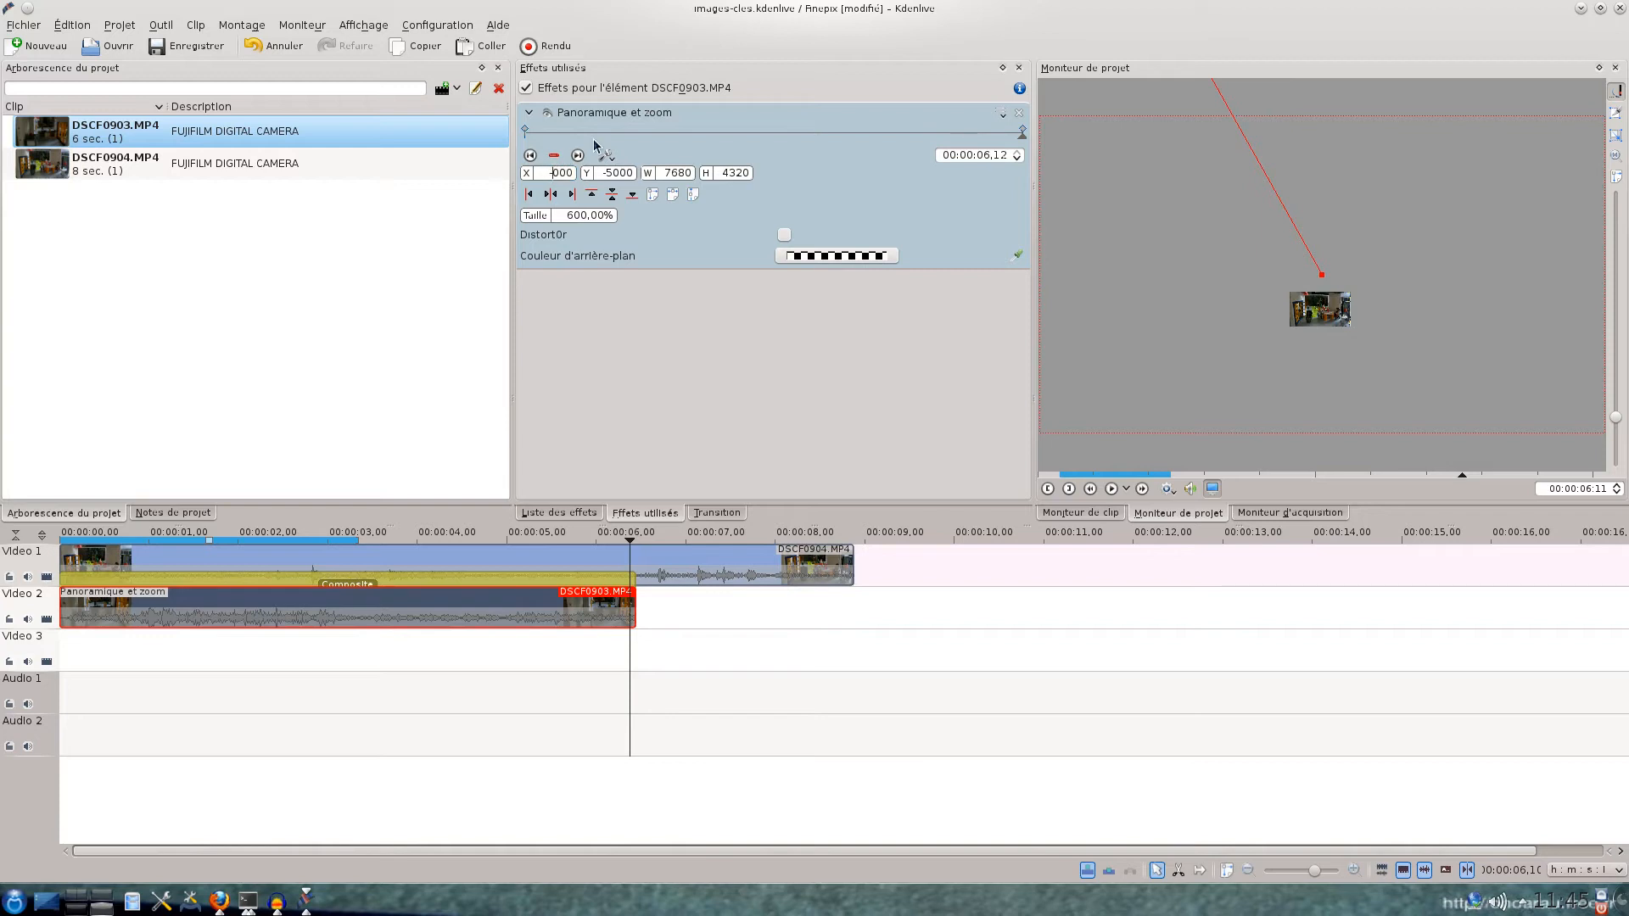
Set the end keyframe's position to X -2500 and Y -2500
{"action": "key", "text": "BackSpace"}
{"action": "type", "text": "5"}
{"action": "left_click", "coordinate": [618, 172]}
{"action": "key", "text": "BackSpace"}
{"action": "type", "text": "5"}
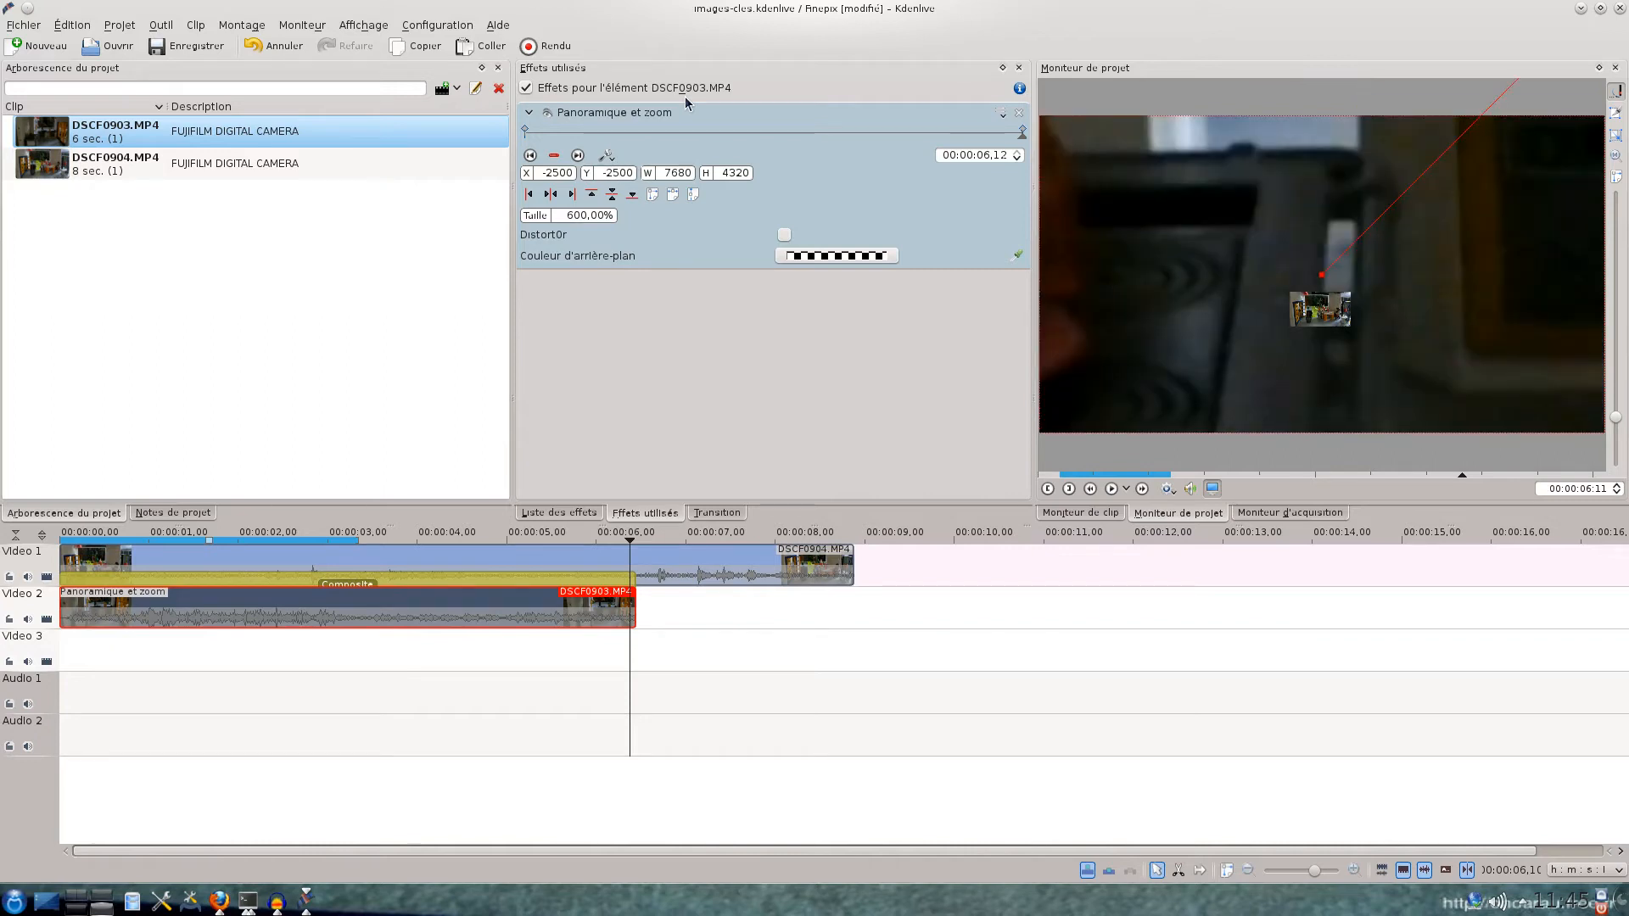
Shift the end keyframe's X position to -2900, on to -3000, and finally to -3200 to centre the oven door
{"action": "left_click", "coordinate": [555, 173]}
{"action": "key", "text": "BackSpace"}
{"action": "type", "text": "8"}
{"action": "key", "text": "BackSpace"}
{"action": "type", "text": "0"}
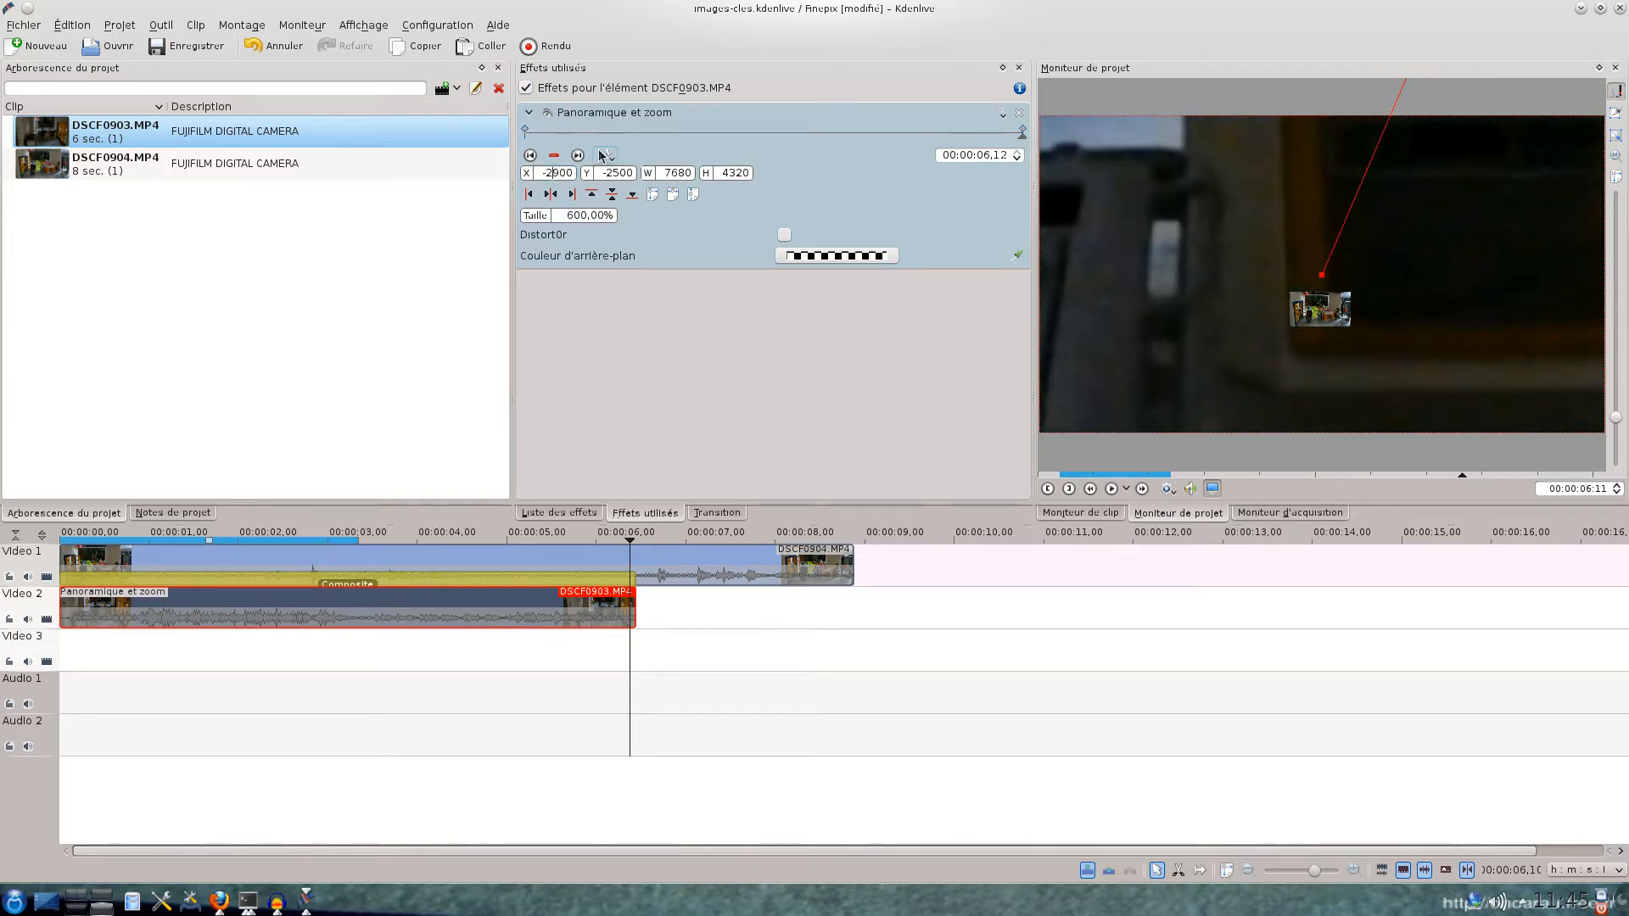
{"action": "key", "text": "BackSpace"}
{"action": "key", "text": "BackSpace"}
{"action": "type", "text": "3000"}
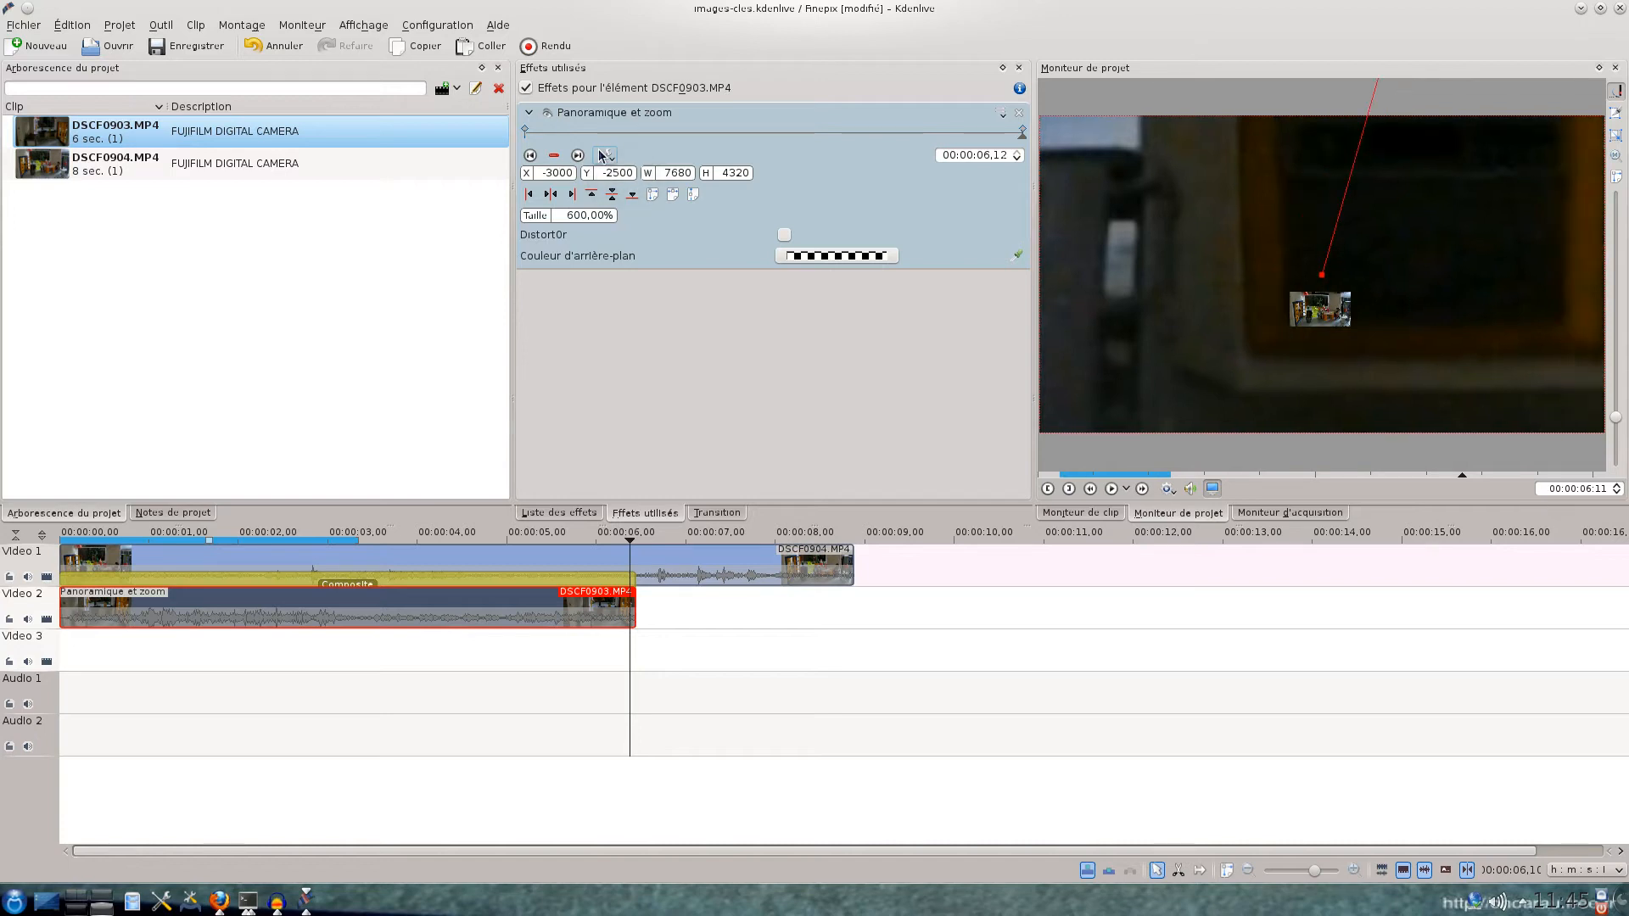
{"action": "key", "text": "BackSpace"}
{"action": "type", "text": "2"}
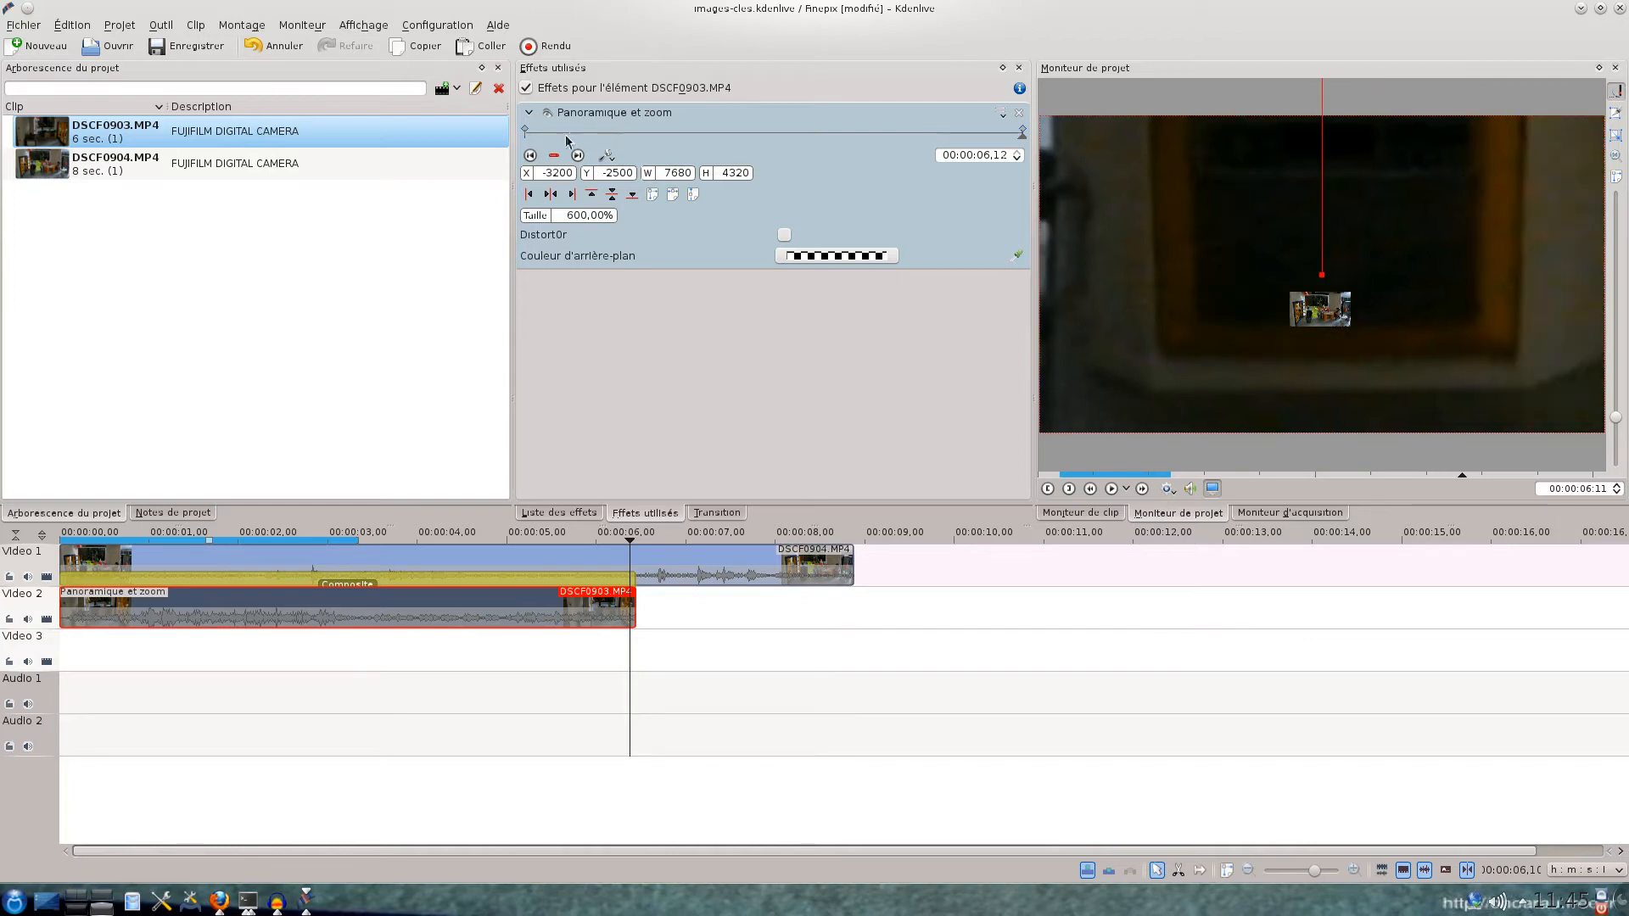
Try Y positions of -2400 and -2300 for the end keyframe, settle on -2350, and save the project
{"action": "left_click", "coordinate": [619, 175]}
{"action": "key", "text": "BackSpace"}
{"action": "type", "text": "4"}
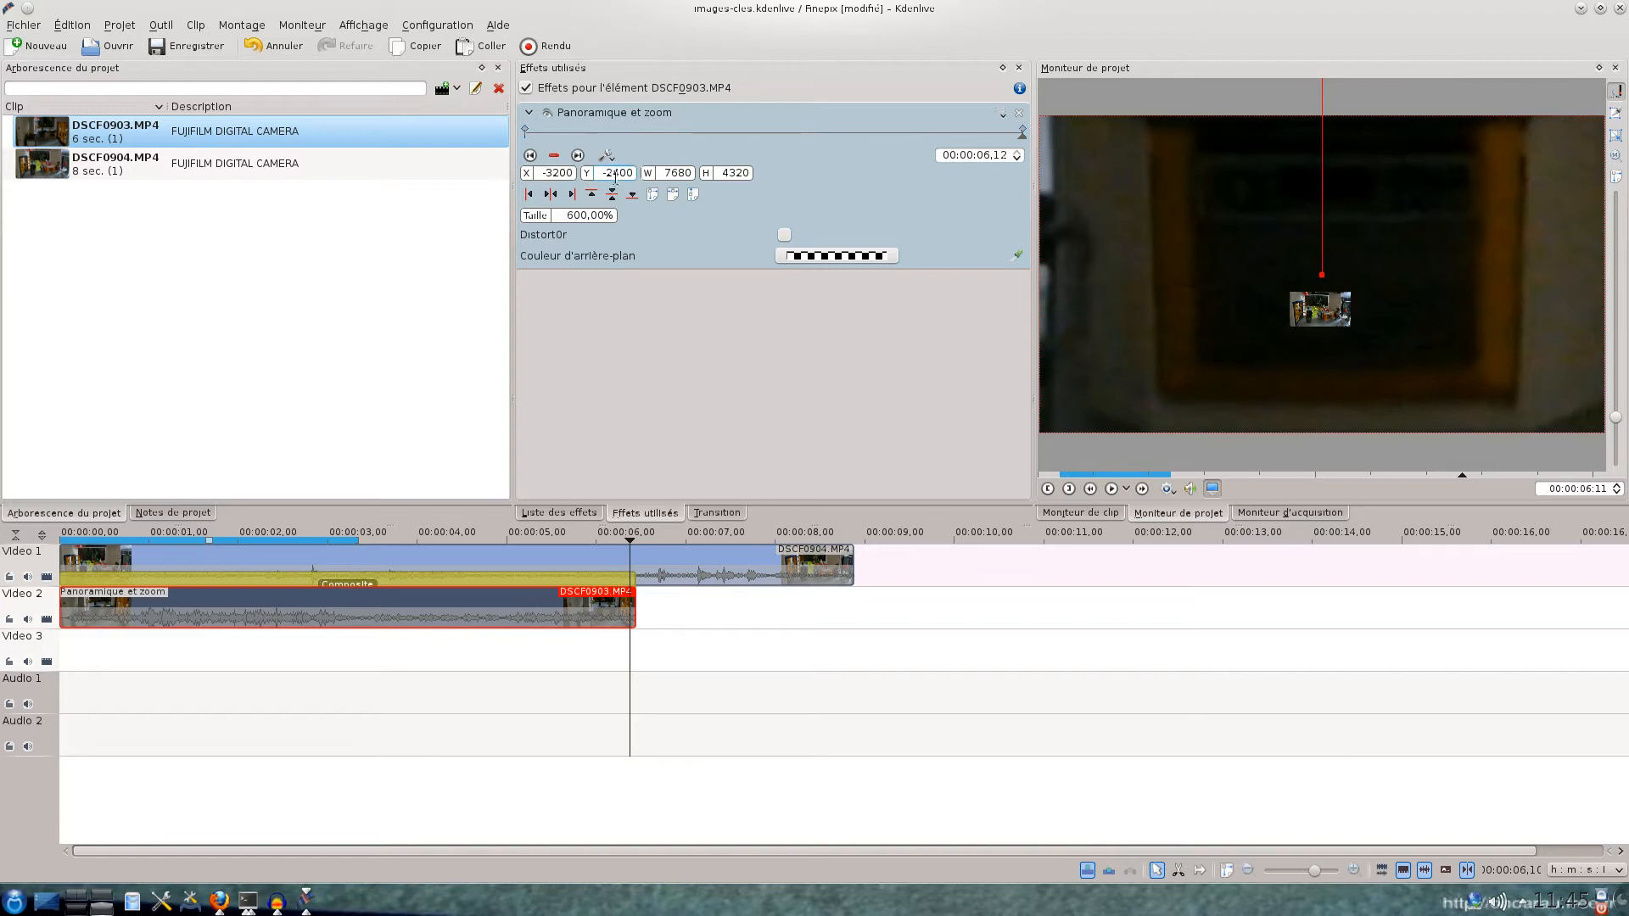
{"action": "key", "text": "BackSpace"}
{"action": "type", "text": "3"}
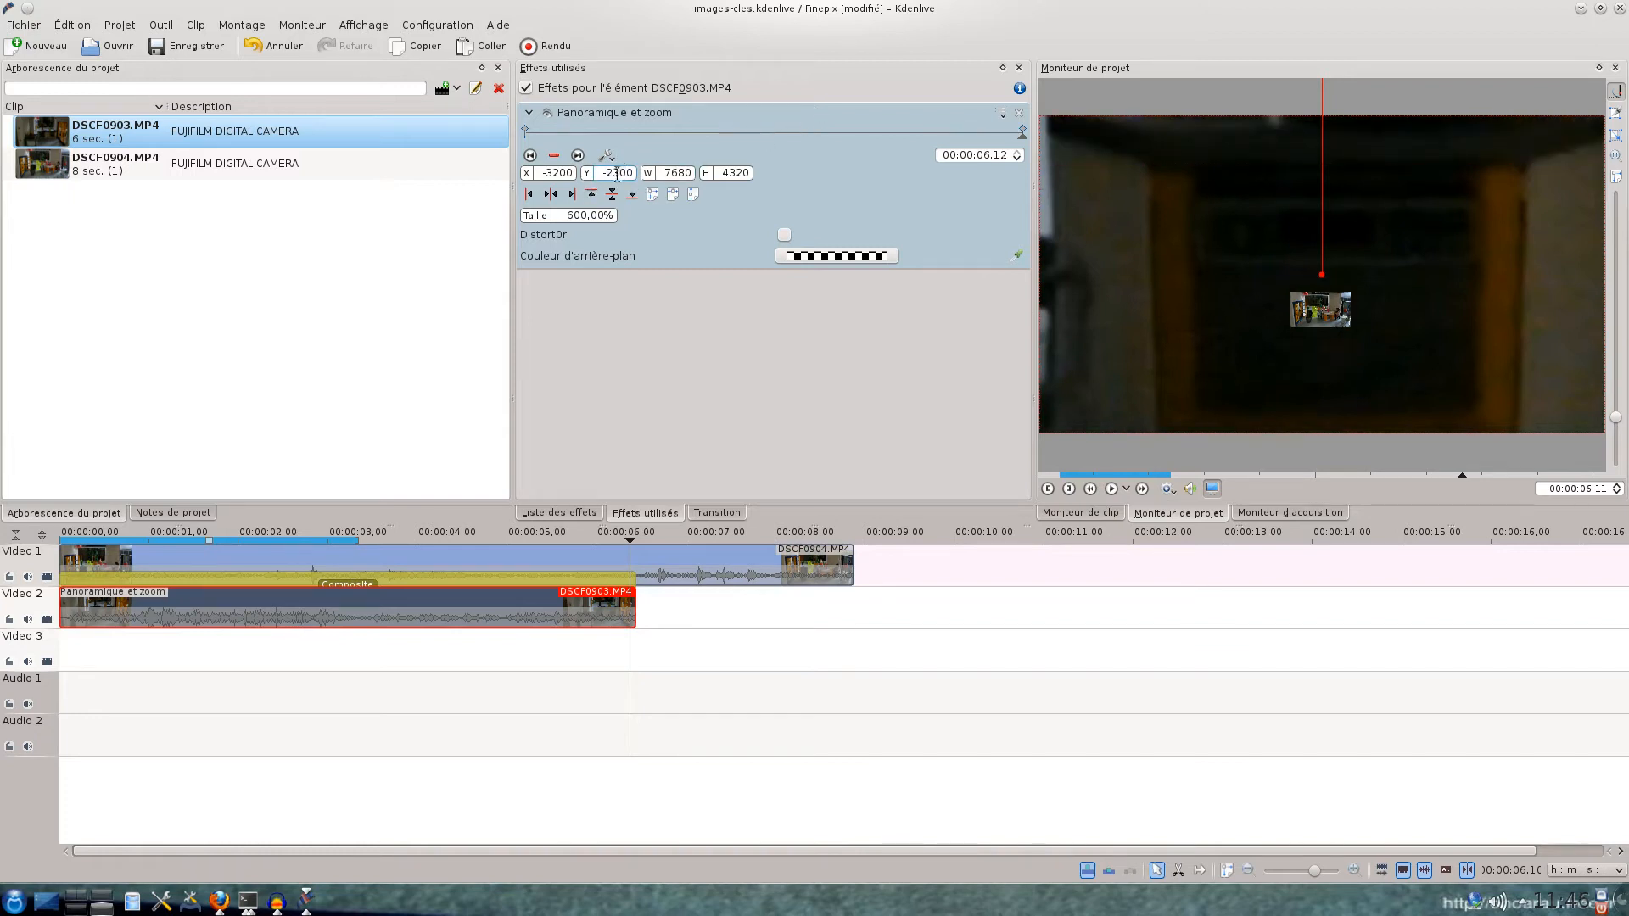
{"action": "key", "text": "BackSpace"}
{"action": "type", "text": "4"}
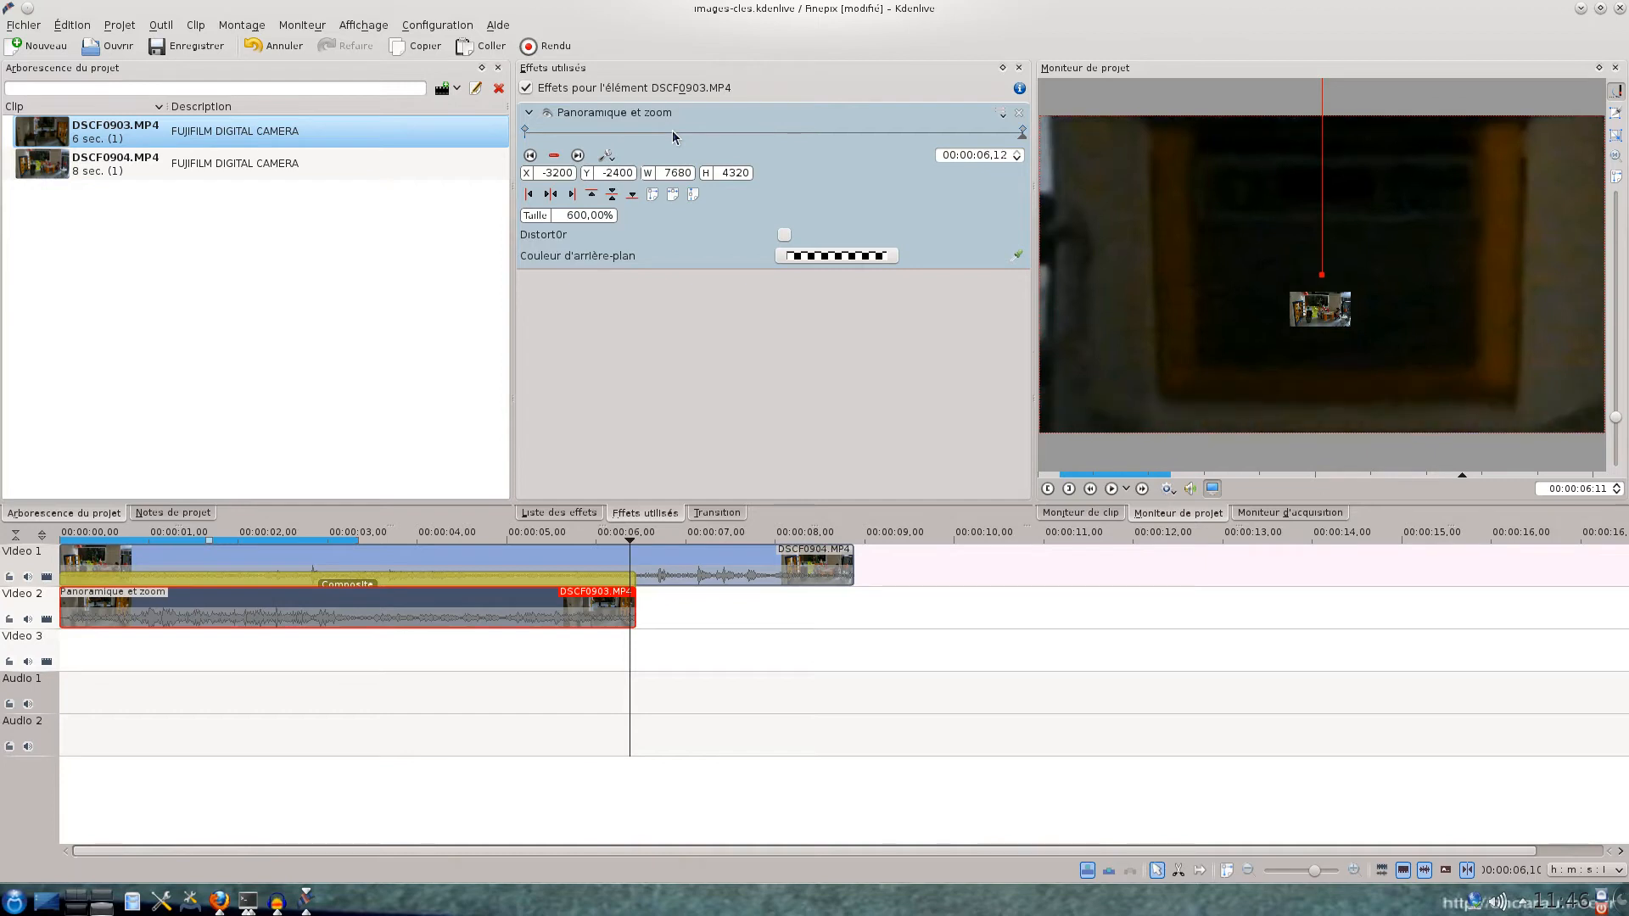
{"action": "left_click", "coordinate": [626, 173]}
{"action": "key", "text": "BackSpace"}
{"action": "key", "text": "BackSpace"}
{"action": "type", "text": "35"}
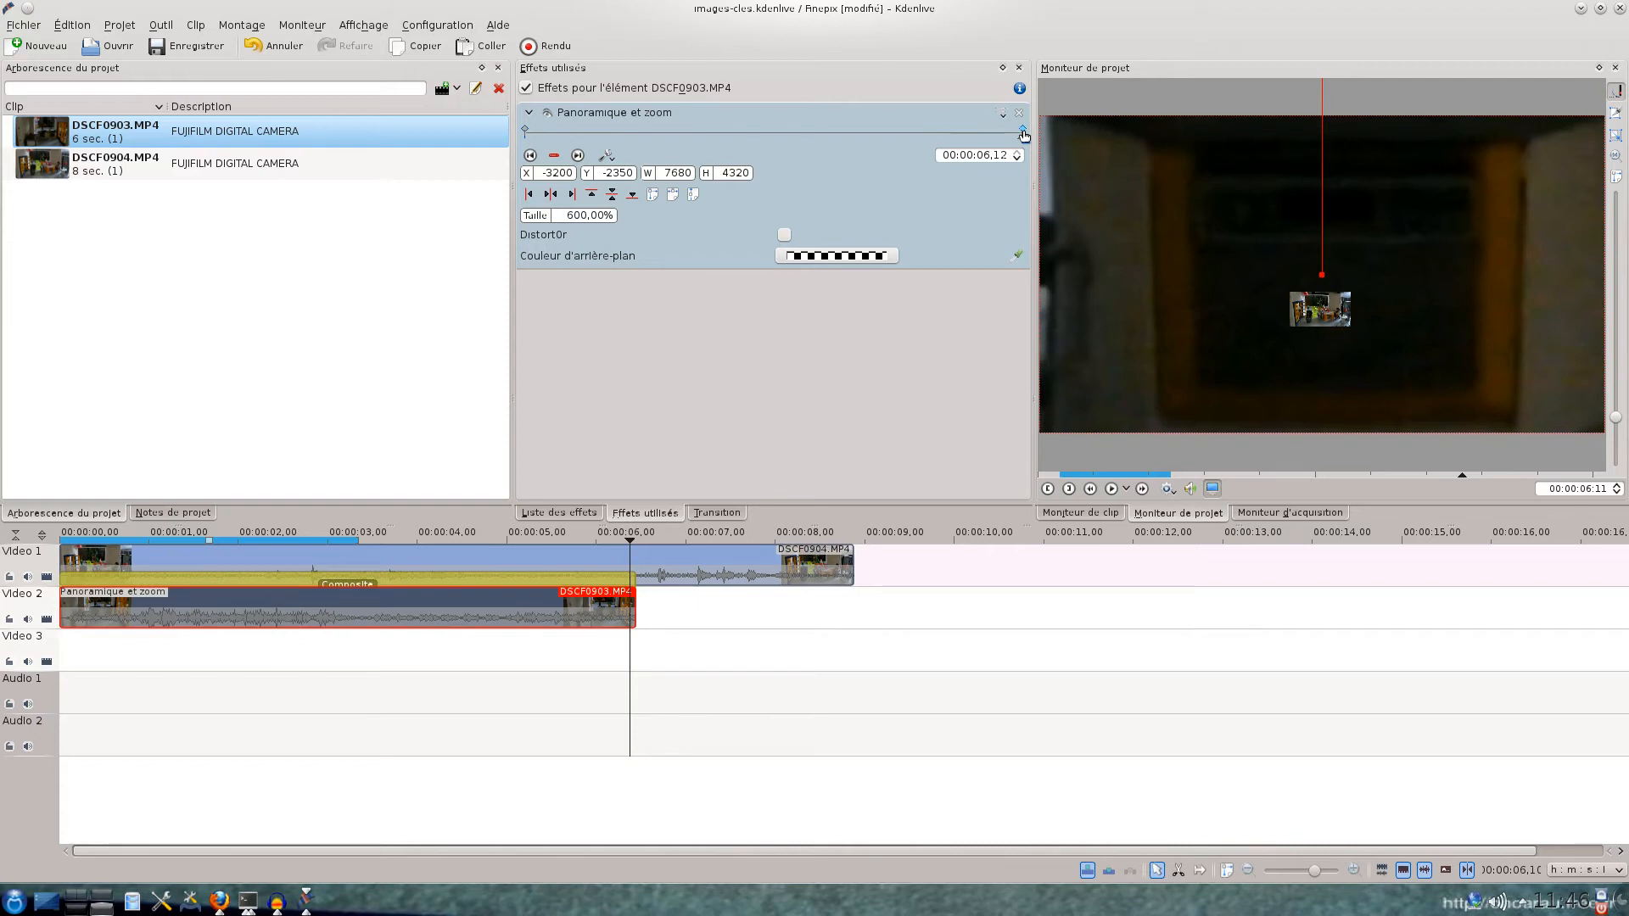
{"action": "left_click", "coordinate": [182, 47]}
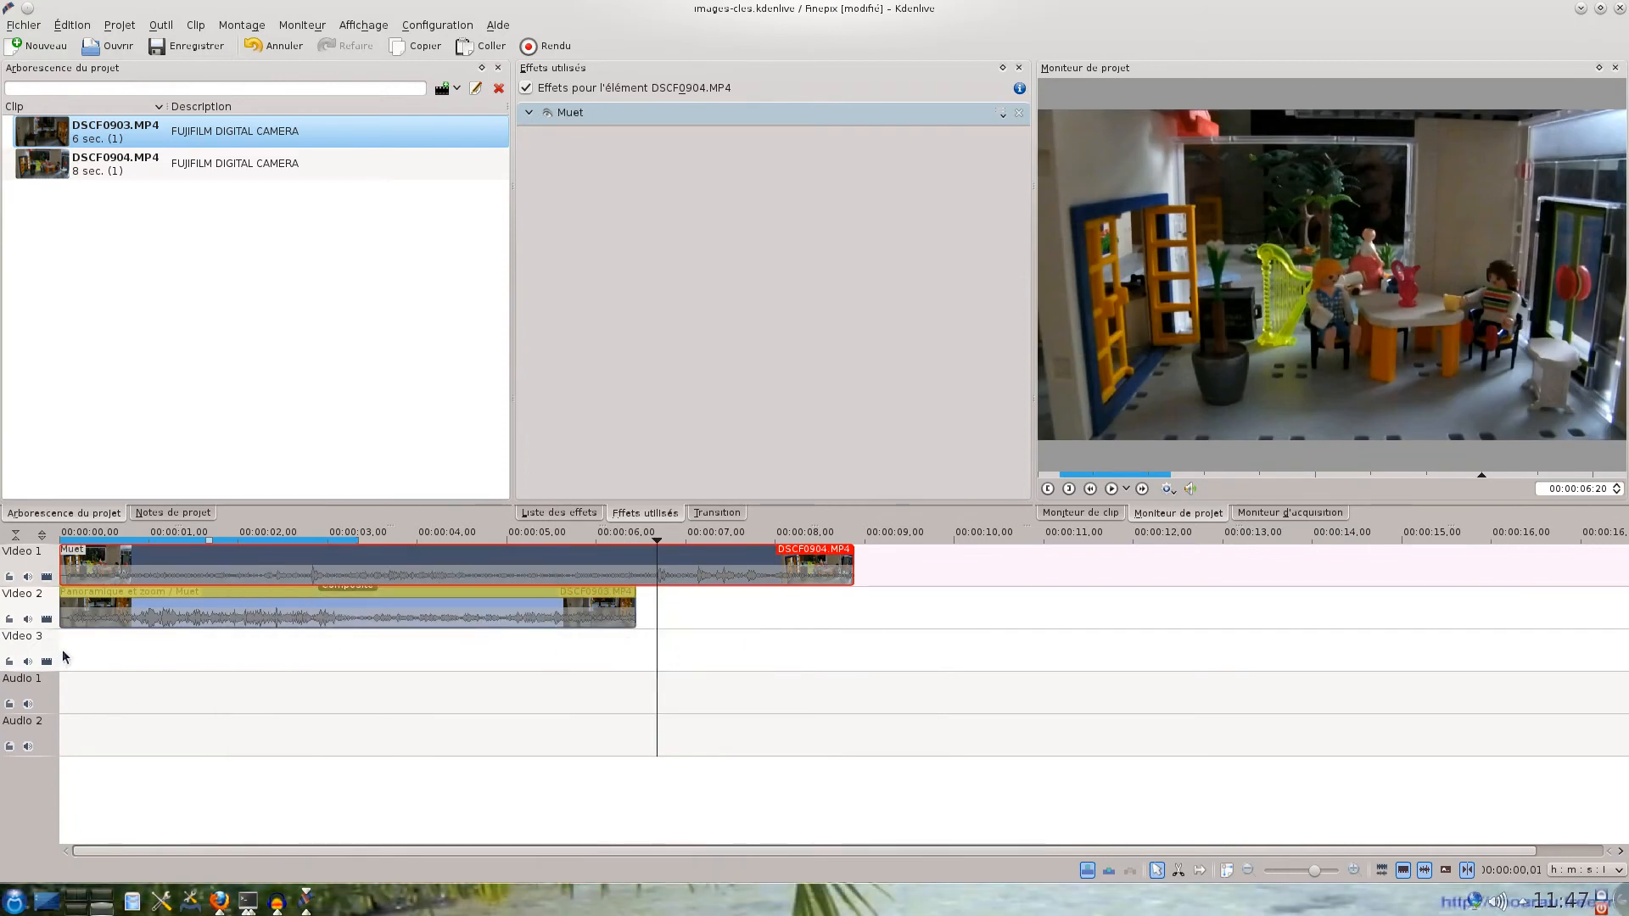
Play the sequence from the start and scrub through it to compare the inset clip with the oven door during the zoom
{"action": "left_click", "coordinate": [63, 653]}
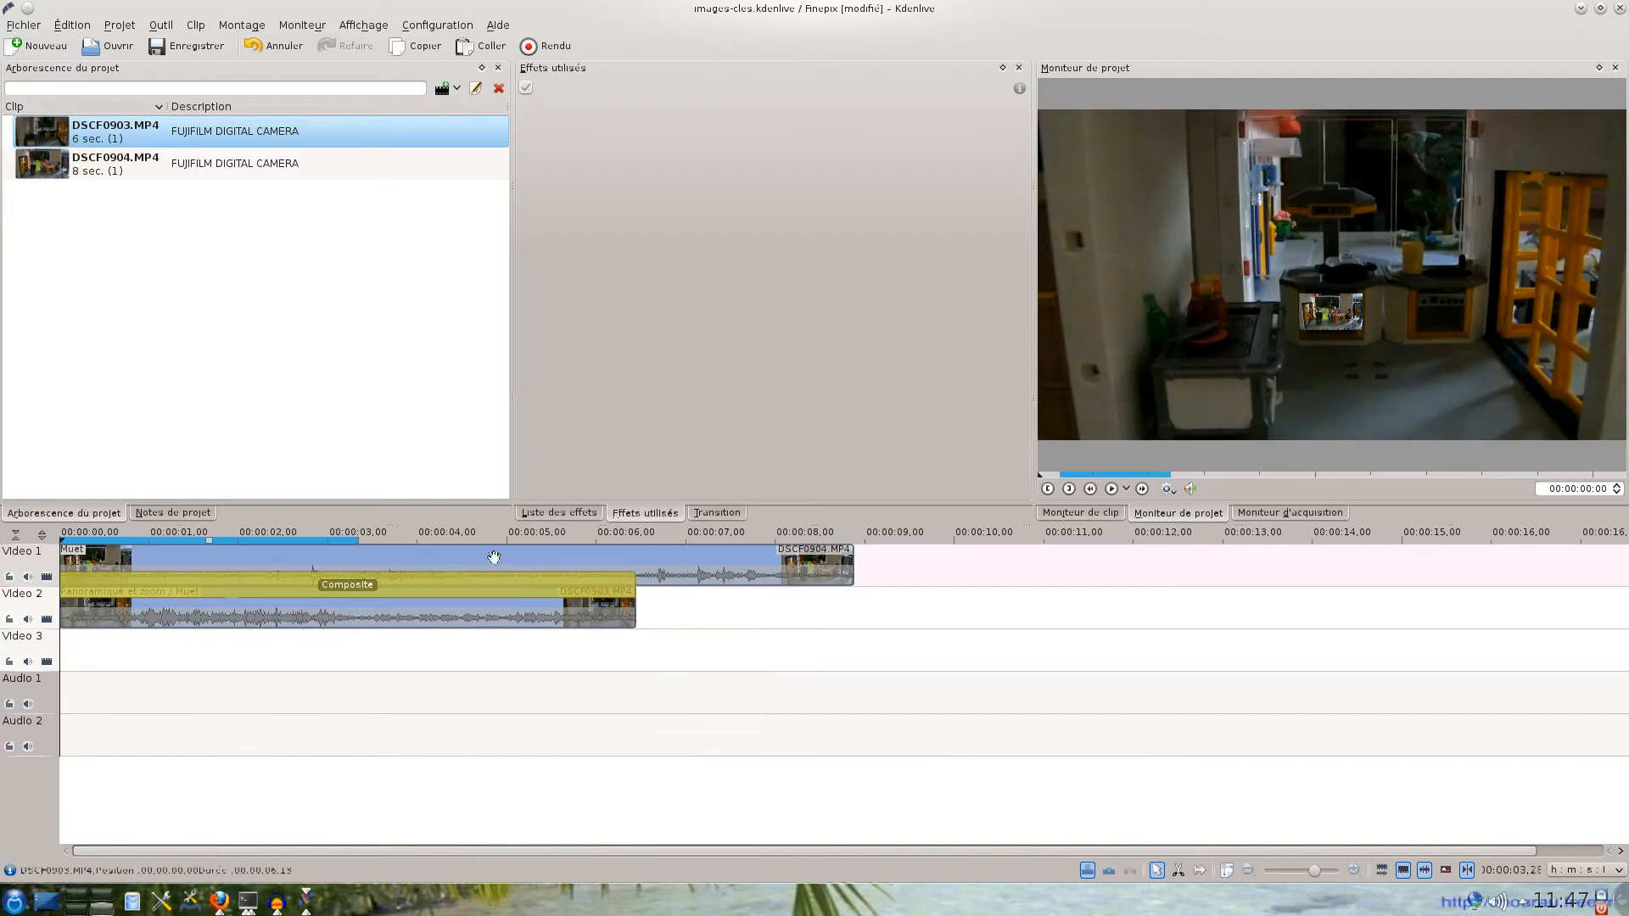
{"action": "left_click", "coordinate": [1111, 489]}
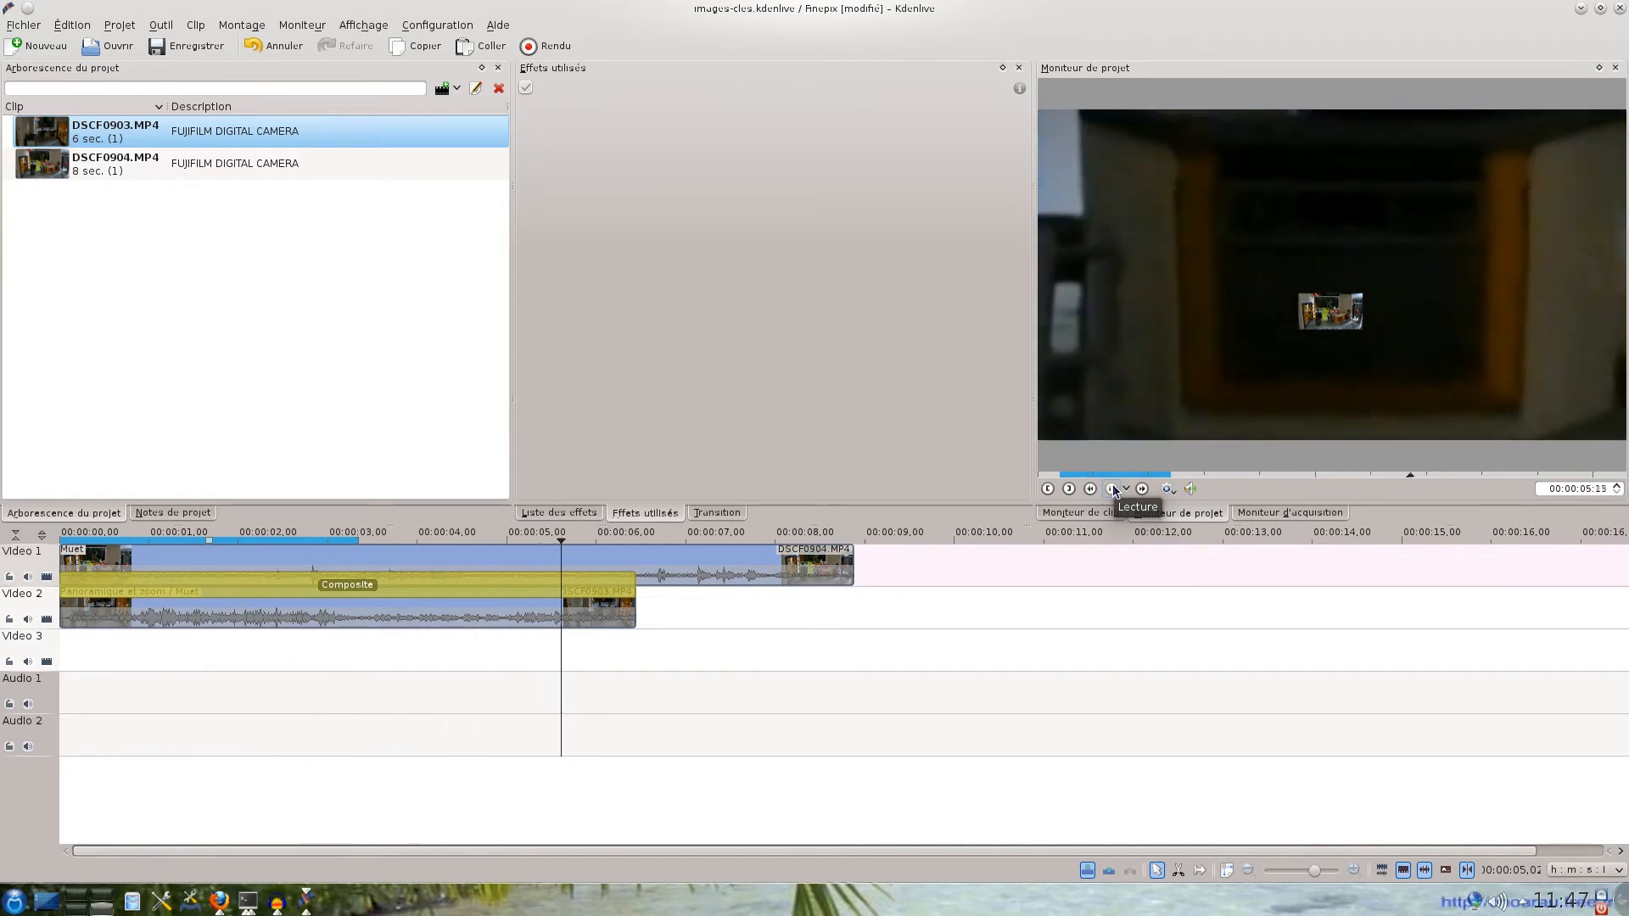
{"action": "left_click", "coordinate": [1112, 488]}
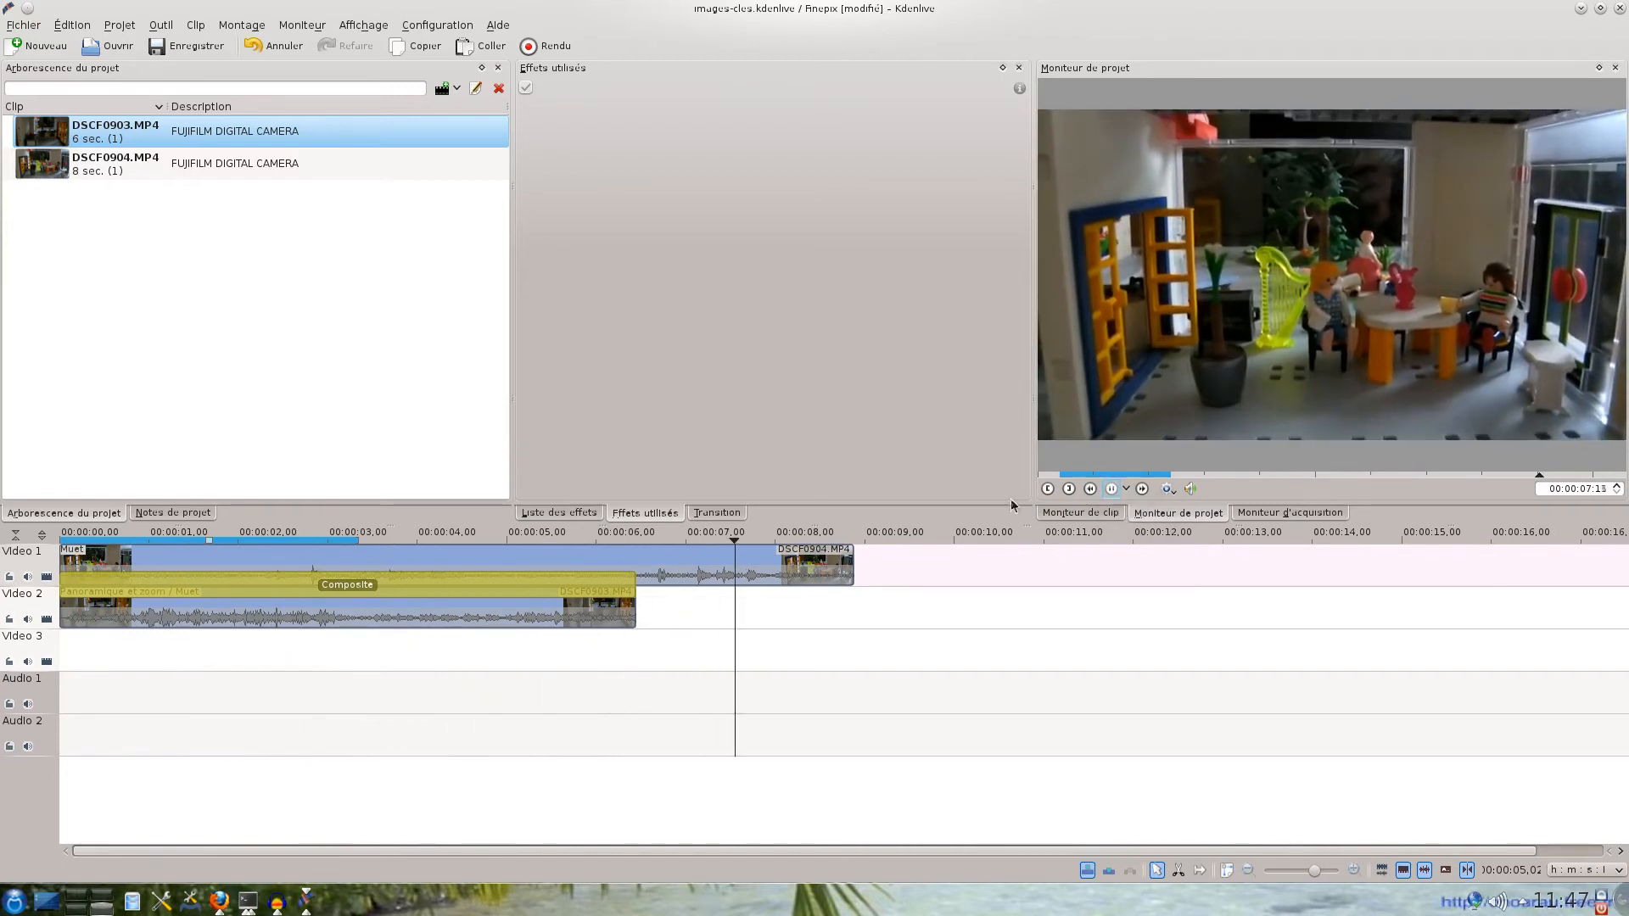
{"action": "left_click", "coordinate": [628, 649]}
{"action": "left_click", "coordinate": [598, 653]}
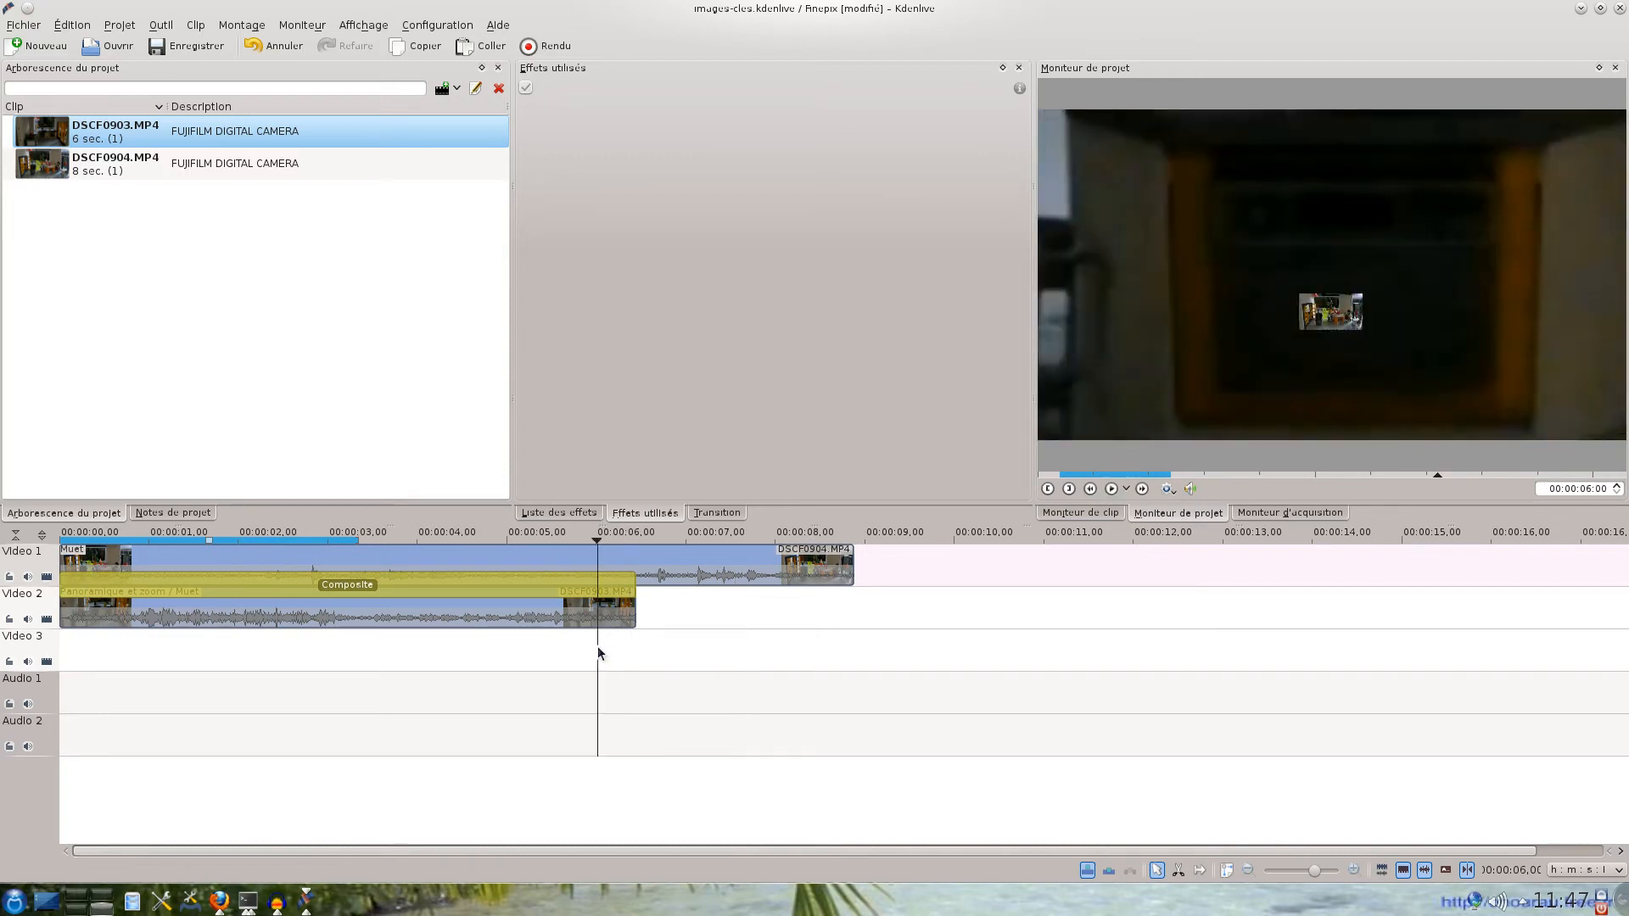
{"action": "left_click", "coordinate": [71, 644]}
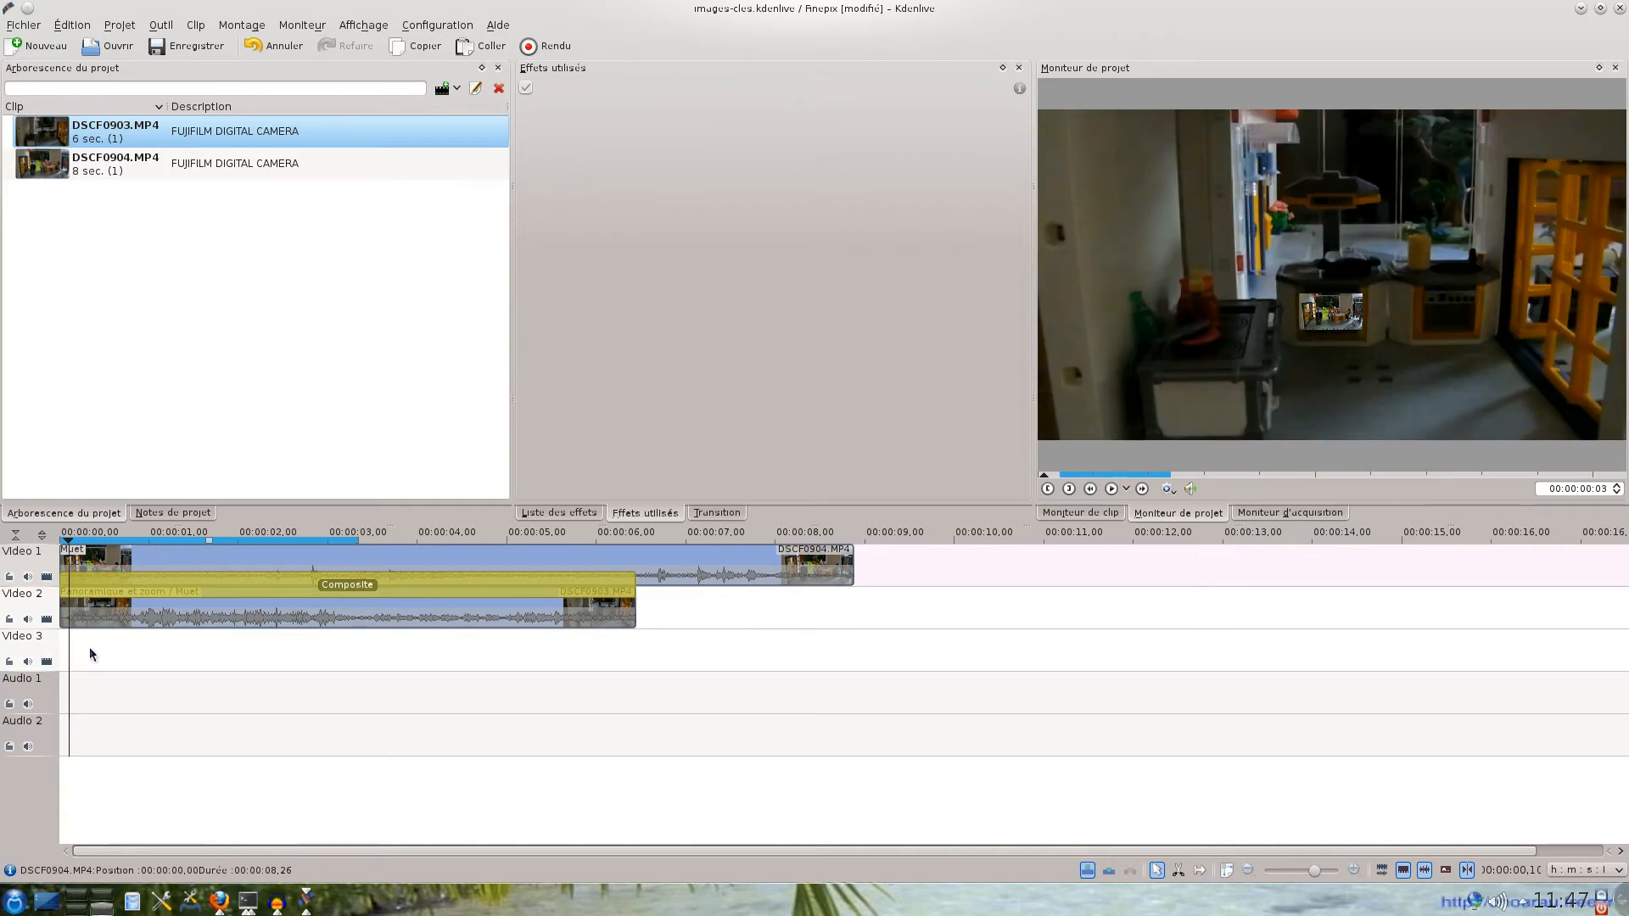
{"action": "left_click_drag", "start_coordinate": [99, 646], "coordinate": [570, 654]}
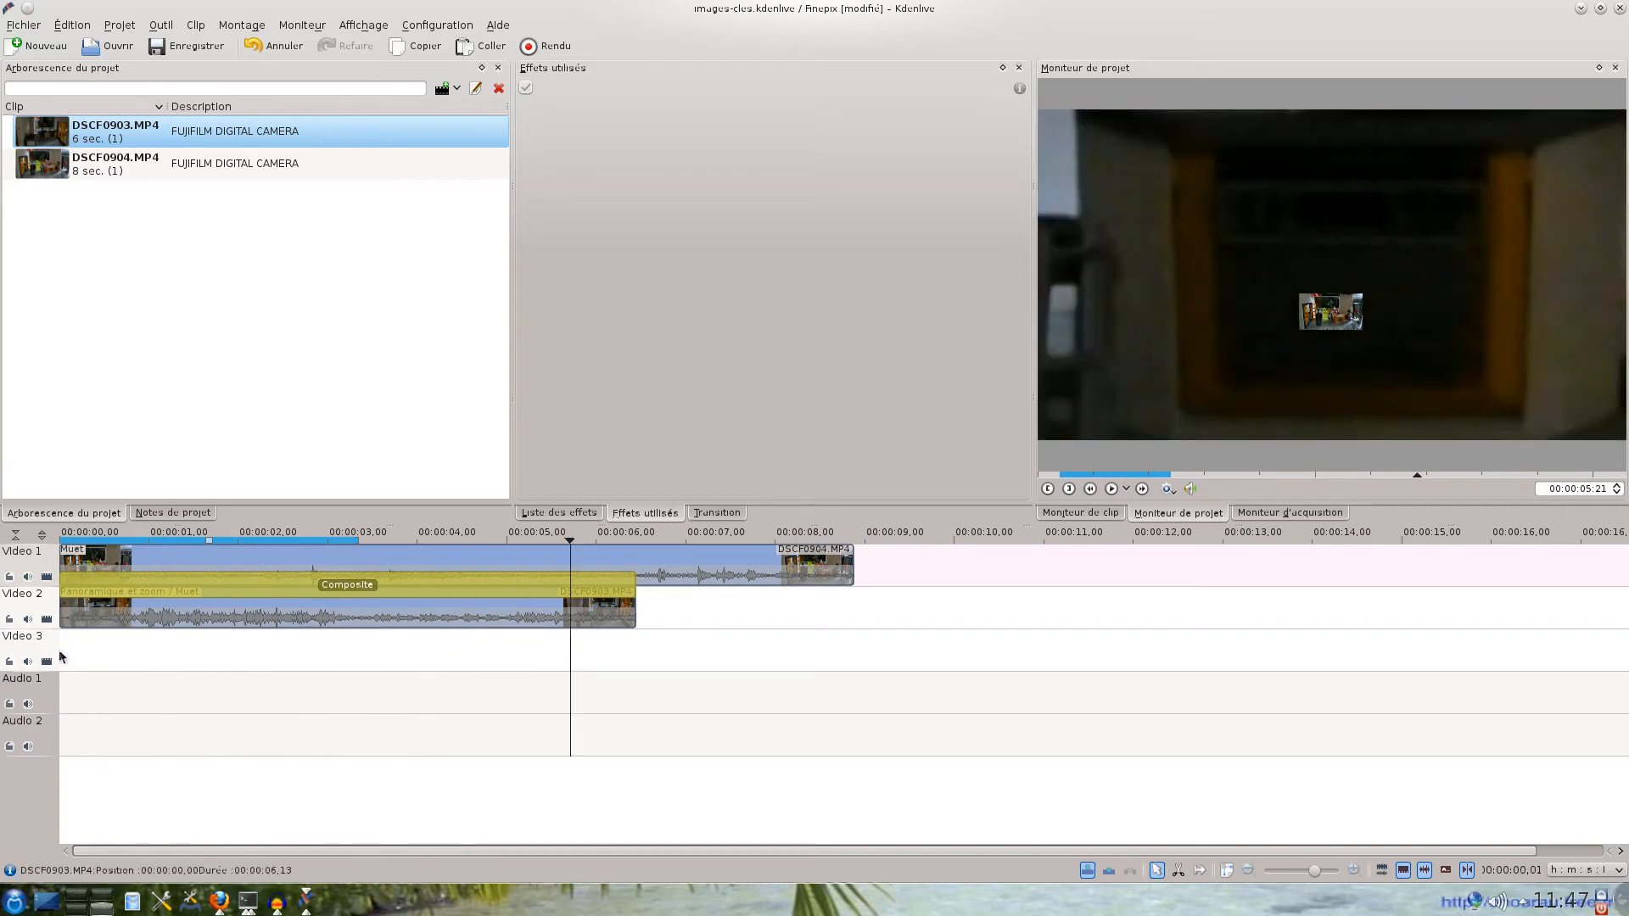
{"action": "left_click", "coordinate": [65, 651]}
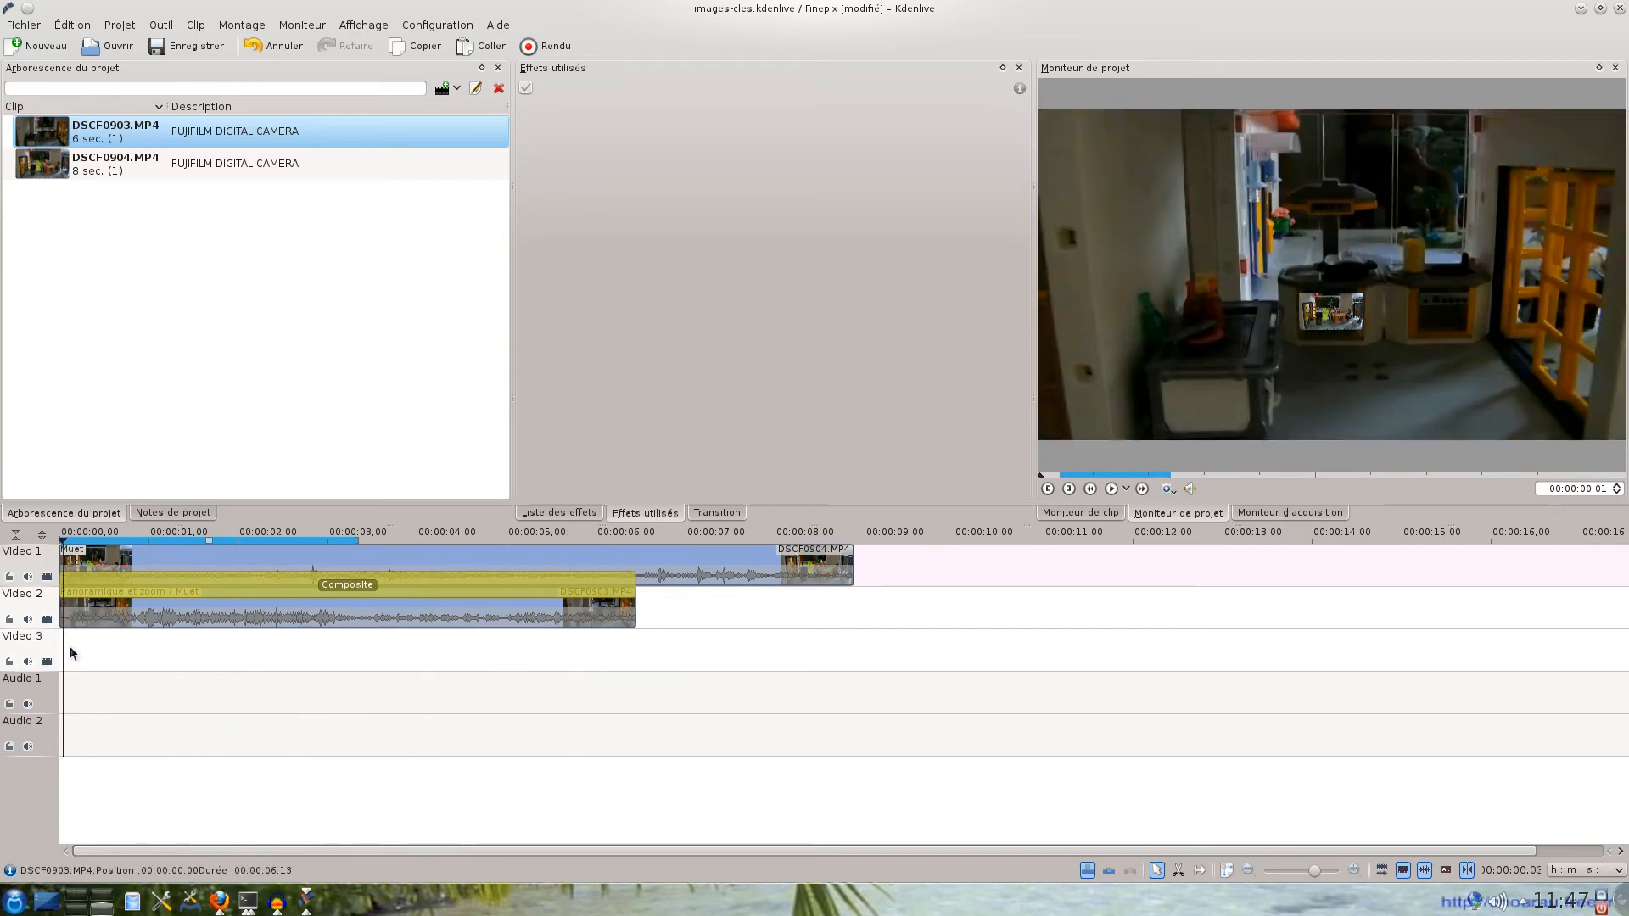
Add a Composite transition keyframe at 00:00:00,10 and enlarge the inset to about 178 × 123 at about X 550, Y 390
{"action": "left_click", "coordinate": [71, 650]}
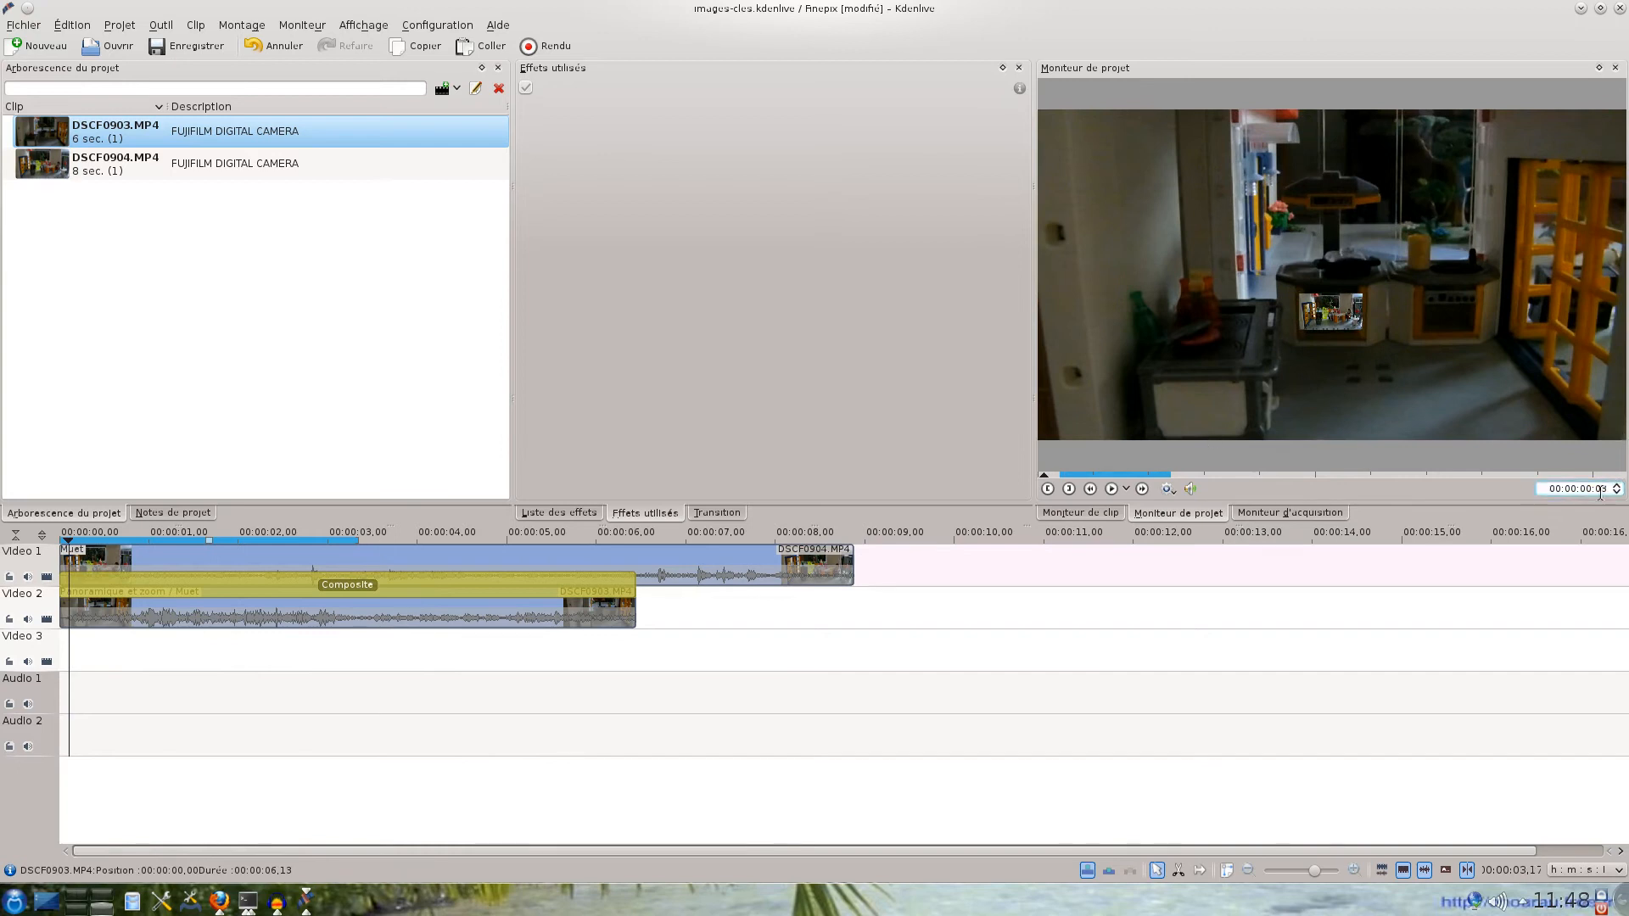
{"action": "type", "text": "10"}
{"action": "key", "text": "Return"}
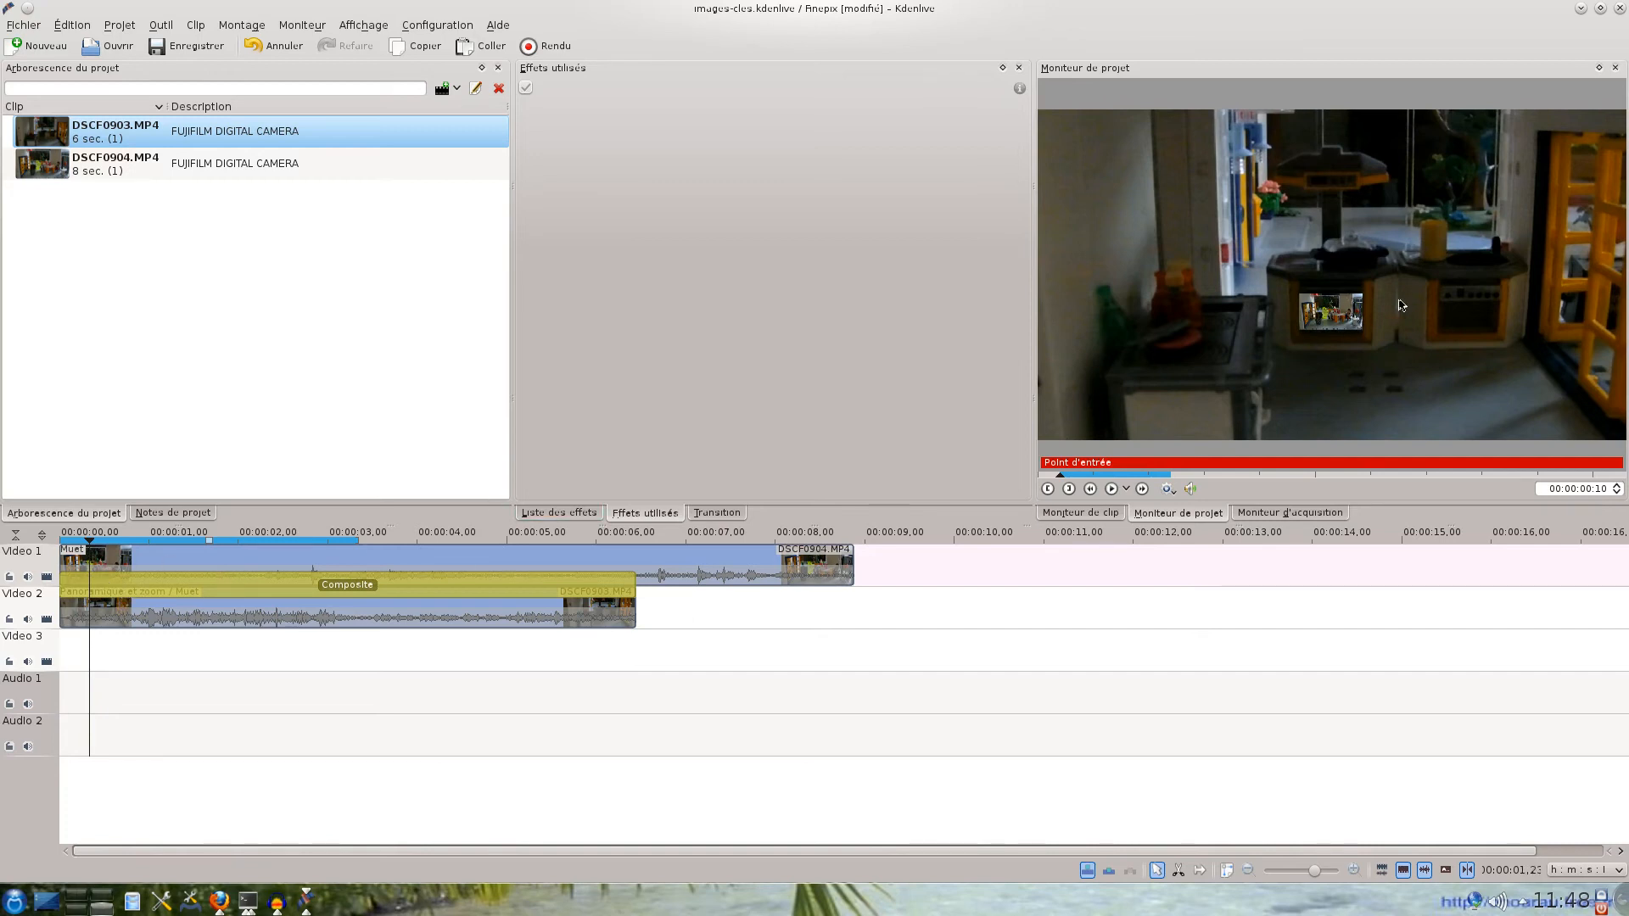
{"action": "left_click", "coordinate": [114, 585]}
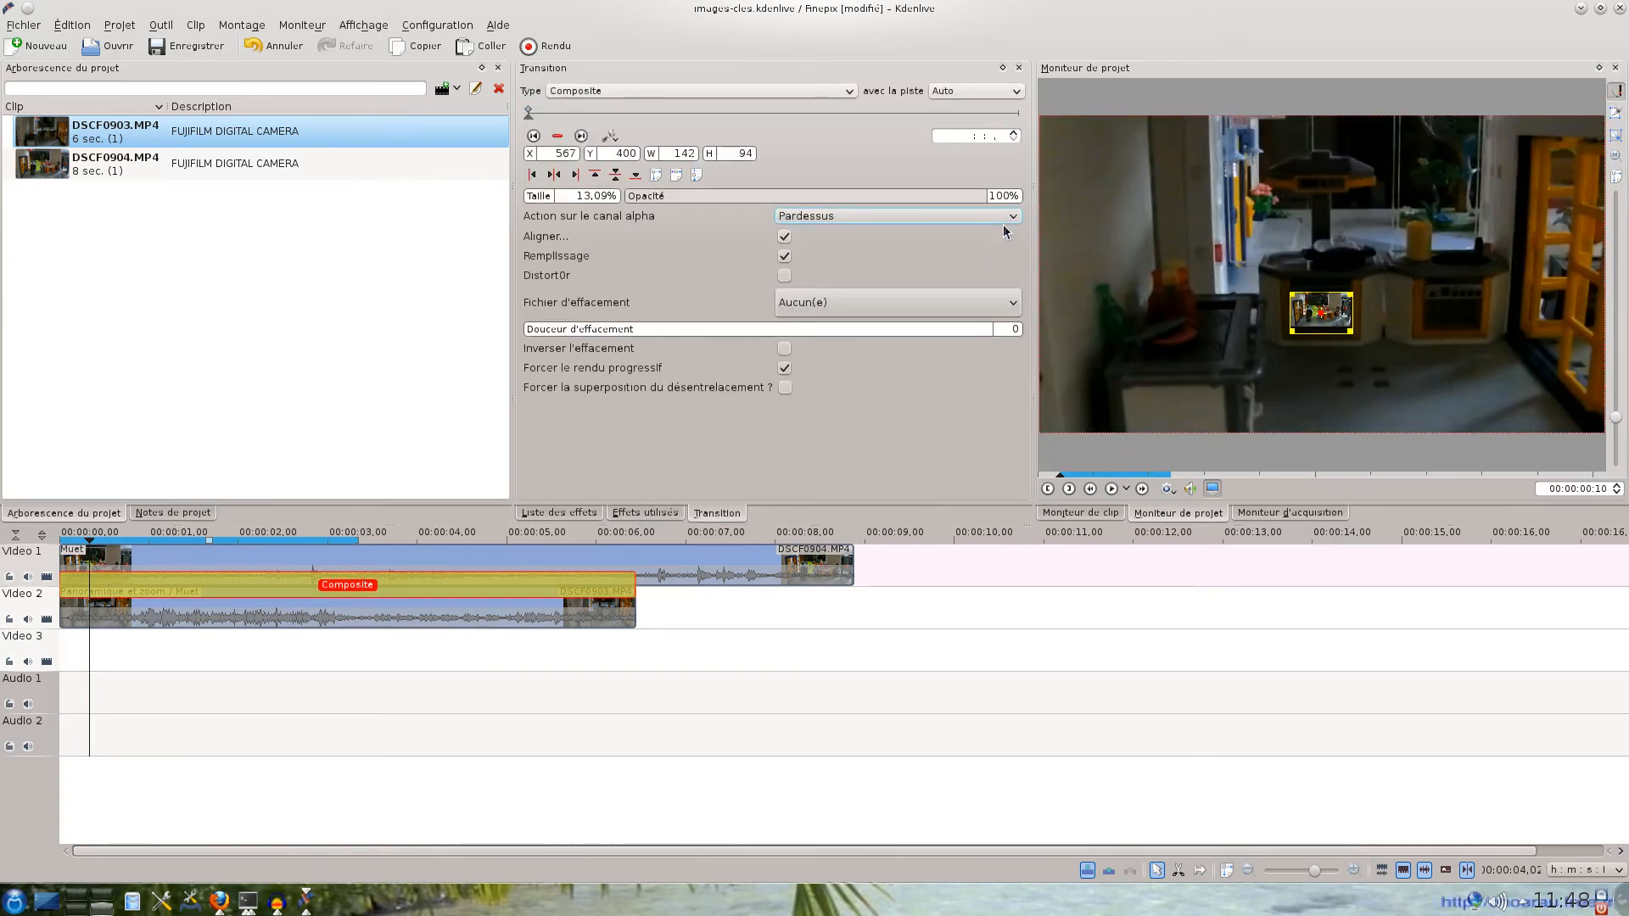
{"action": "type", "text": "00:00:00,10"}
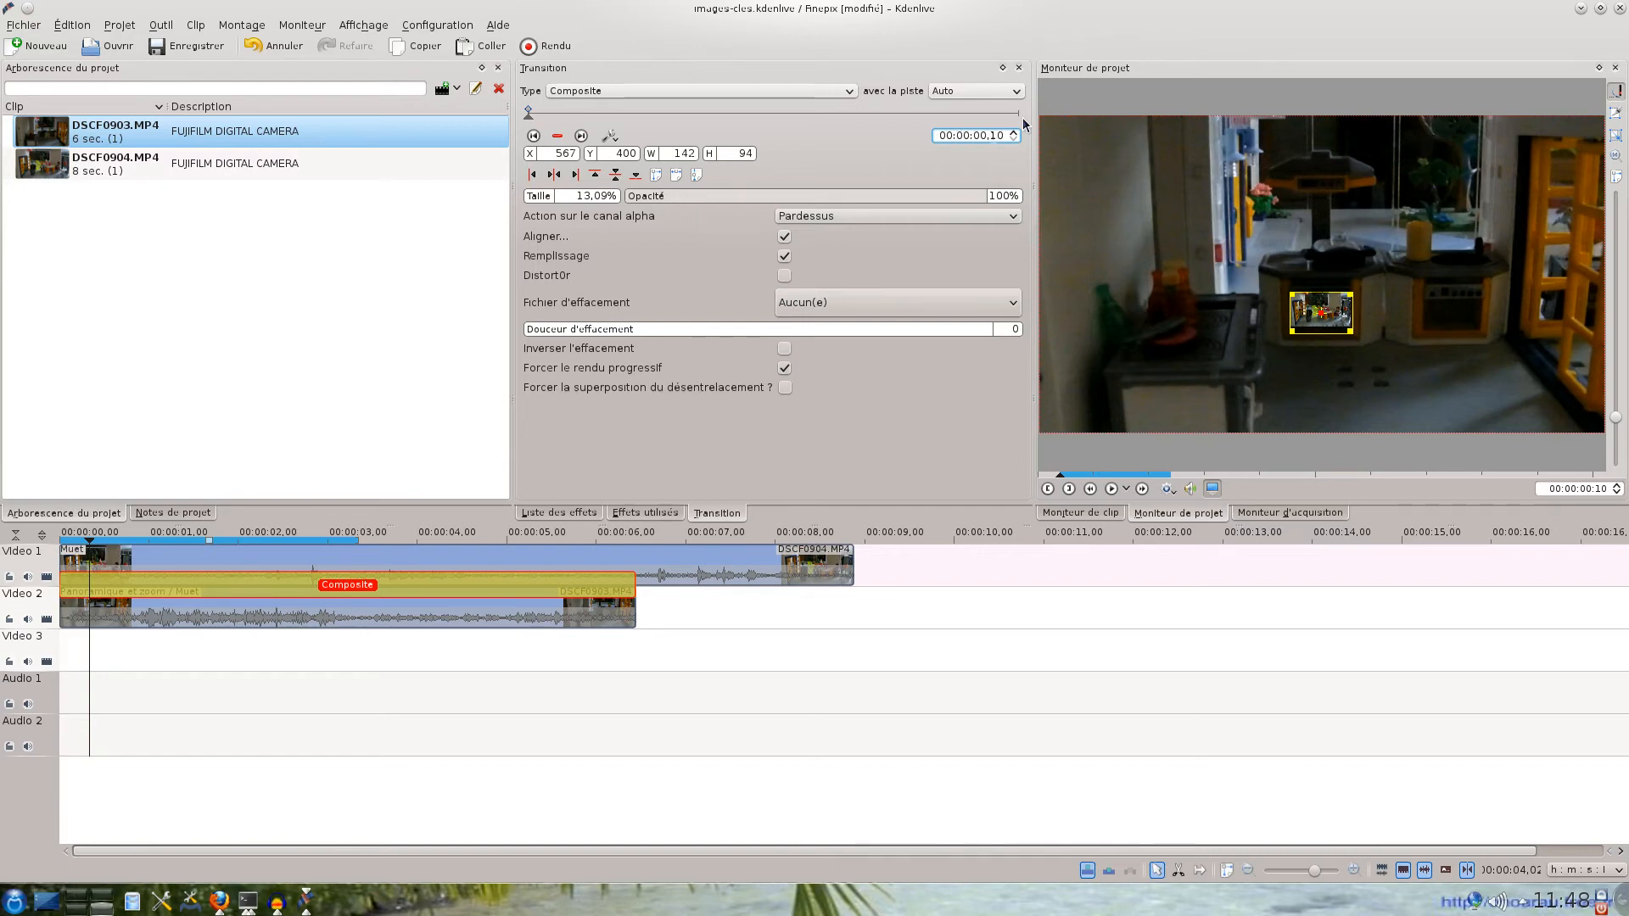
{"action": "key", "text": "Return"}
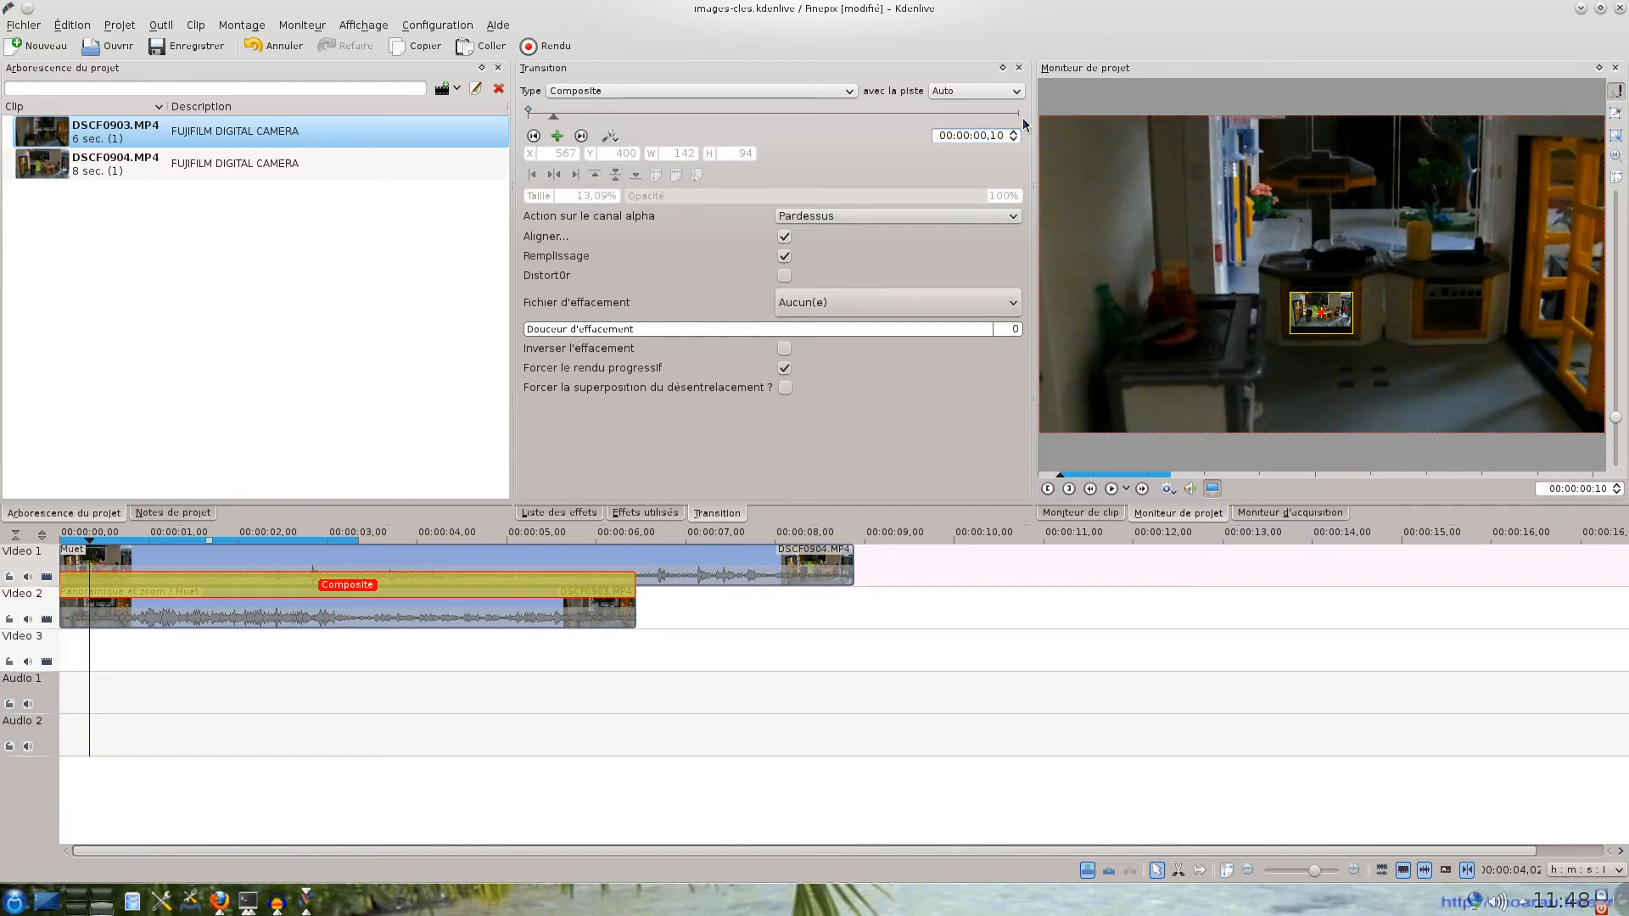
{"action": "left_click", "coordinate": [556, 136]}
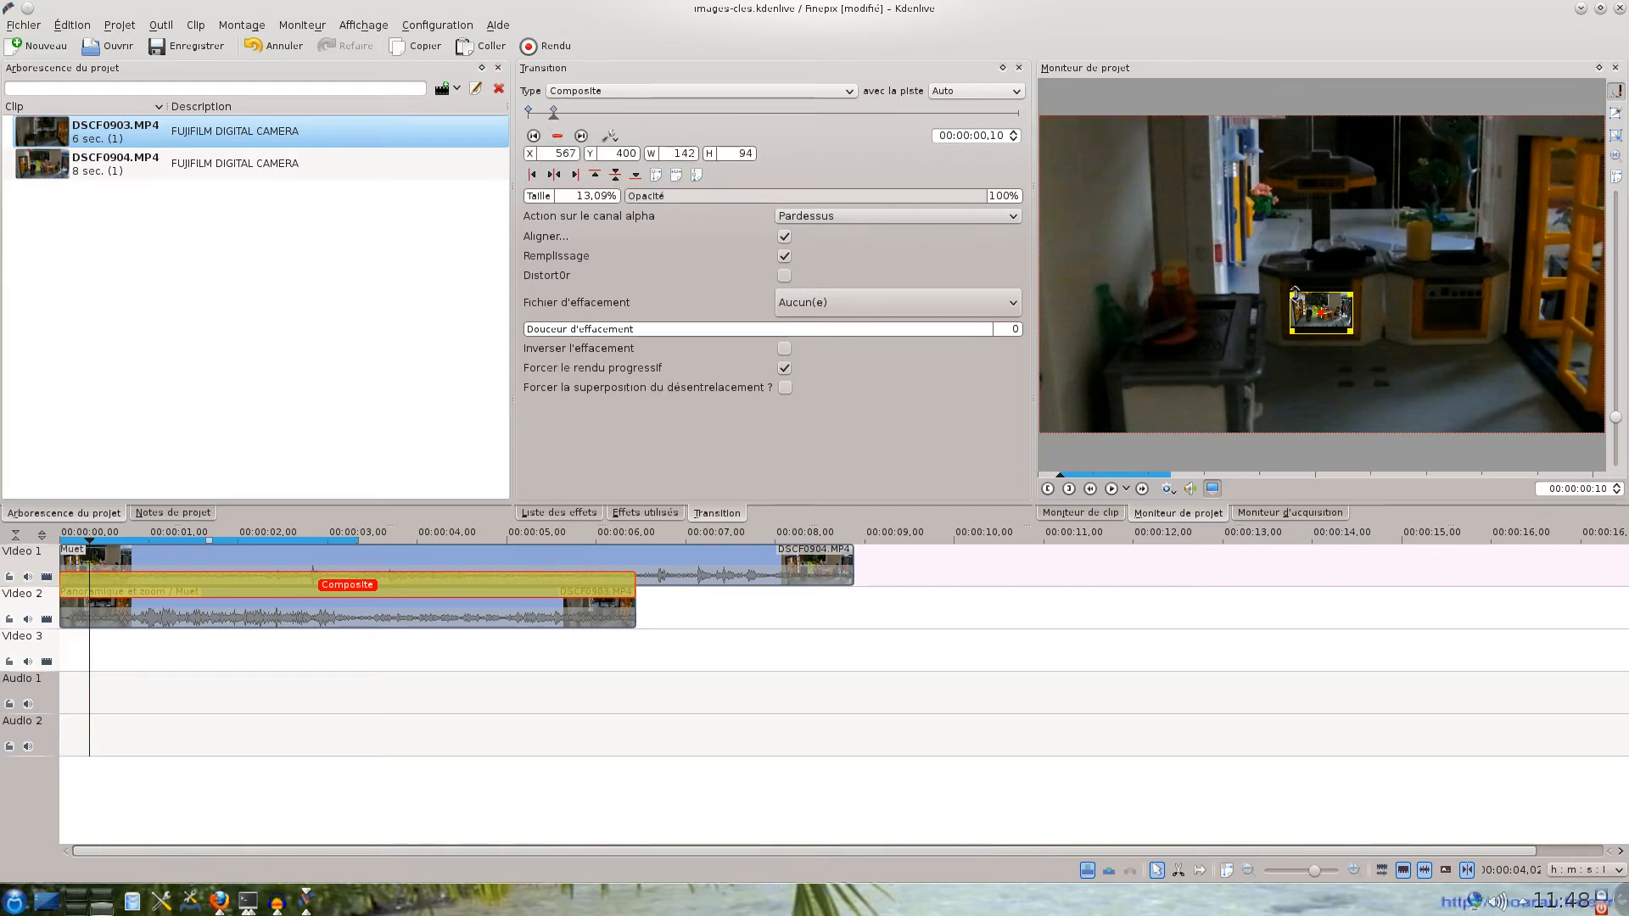
{"action": "left_click_drag", "start_coordinate": [1291, 293], "coordinate": [1282, 283]}
{"action": "left_click_drag", "start_coordinate": [1350, 335], "coordinate": [1312, 301]}
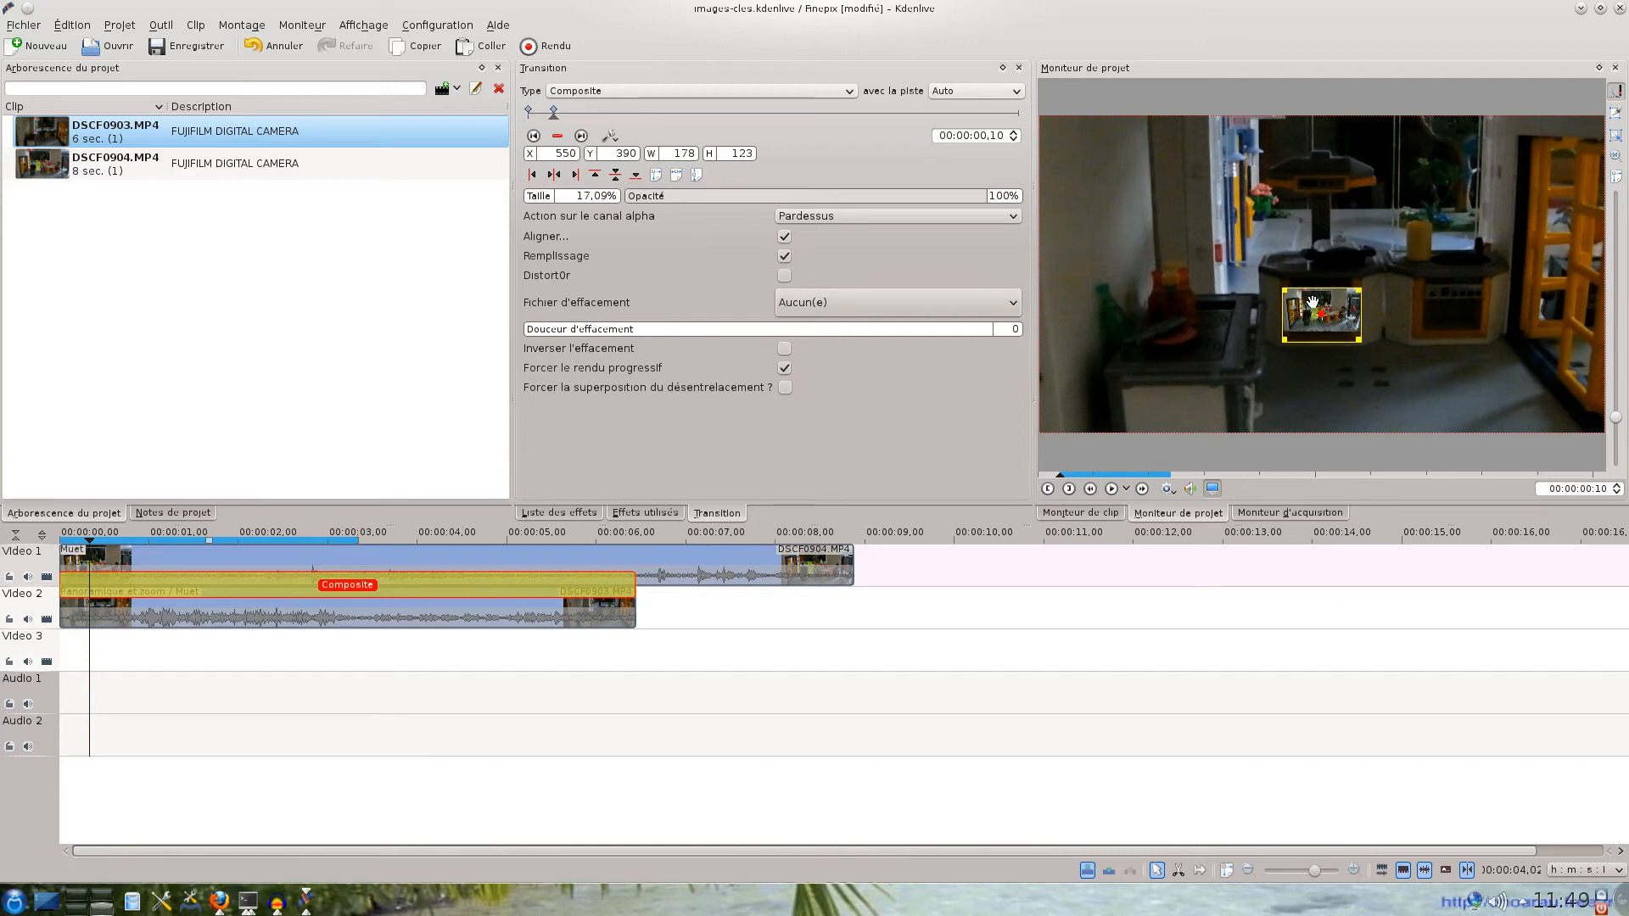
Add a Composite keyframe at 00:00:00,20 and fit the inset to the oven door, about 226 × 167 at about X 524, Y 361
{"action": "left_click", "coordinate": [1598, 489]}
{"action": "key", "text": "Return"}
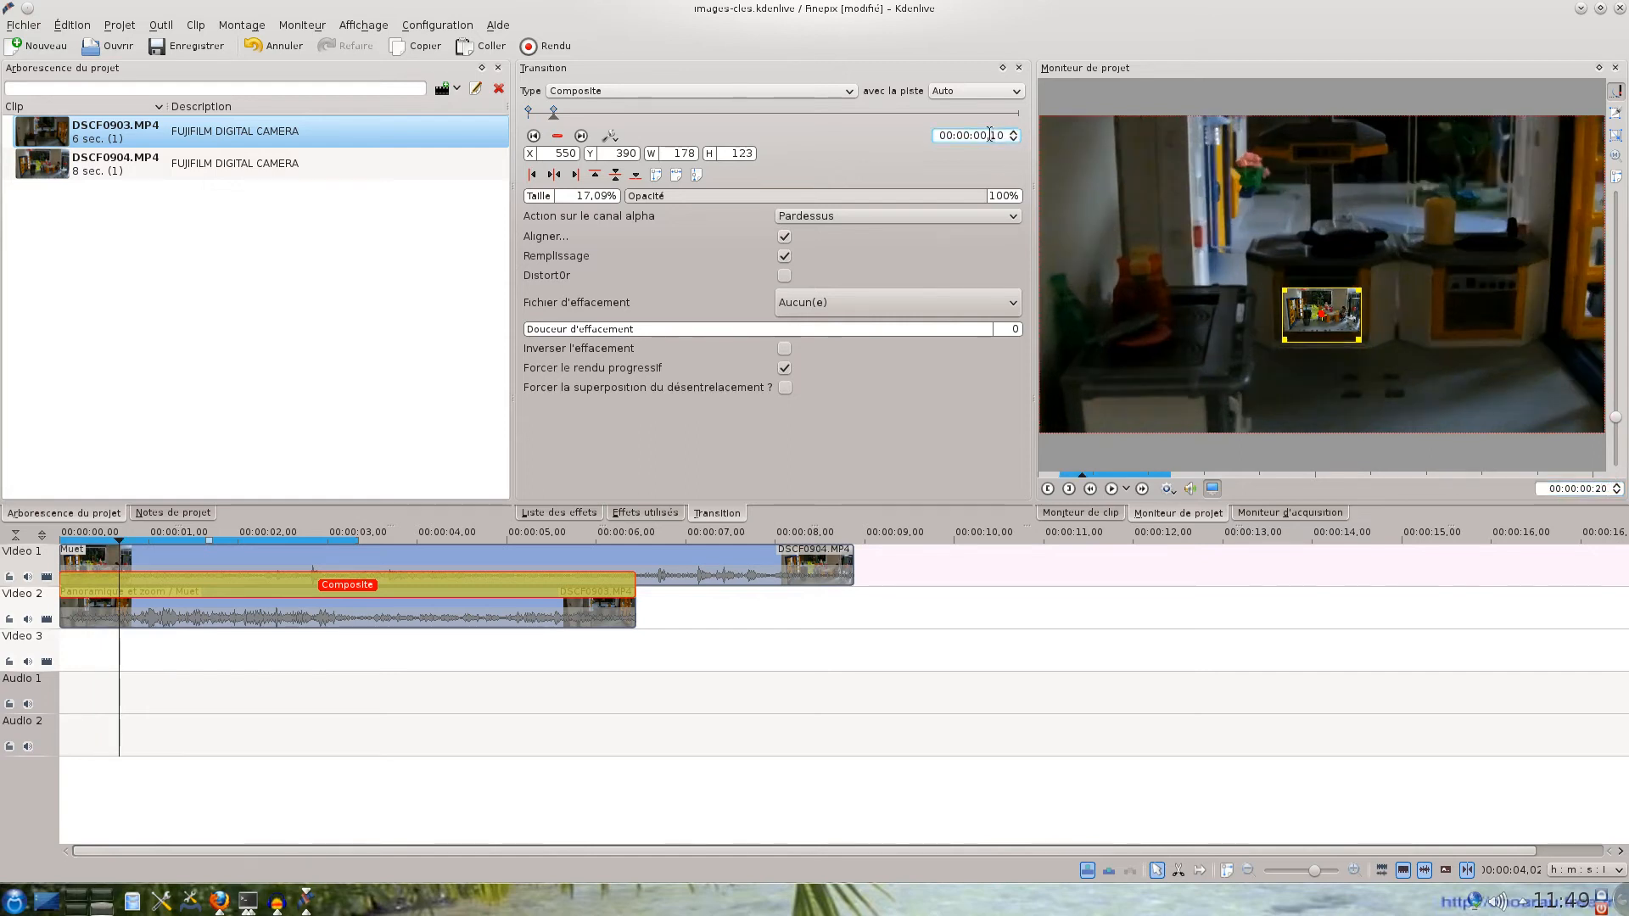
{"action": "type", "text": "20"}
{"action": "key", "text": "Return"}
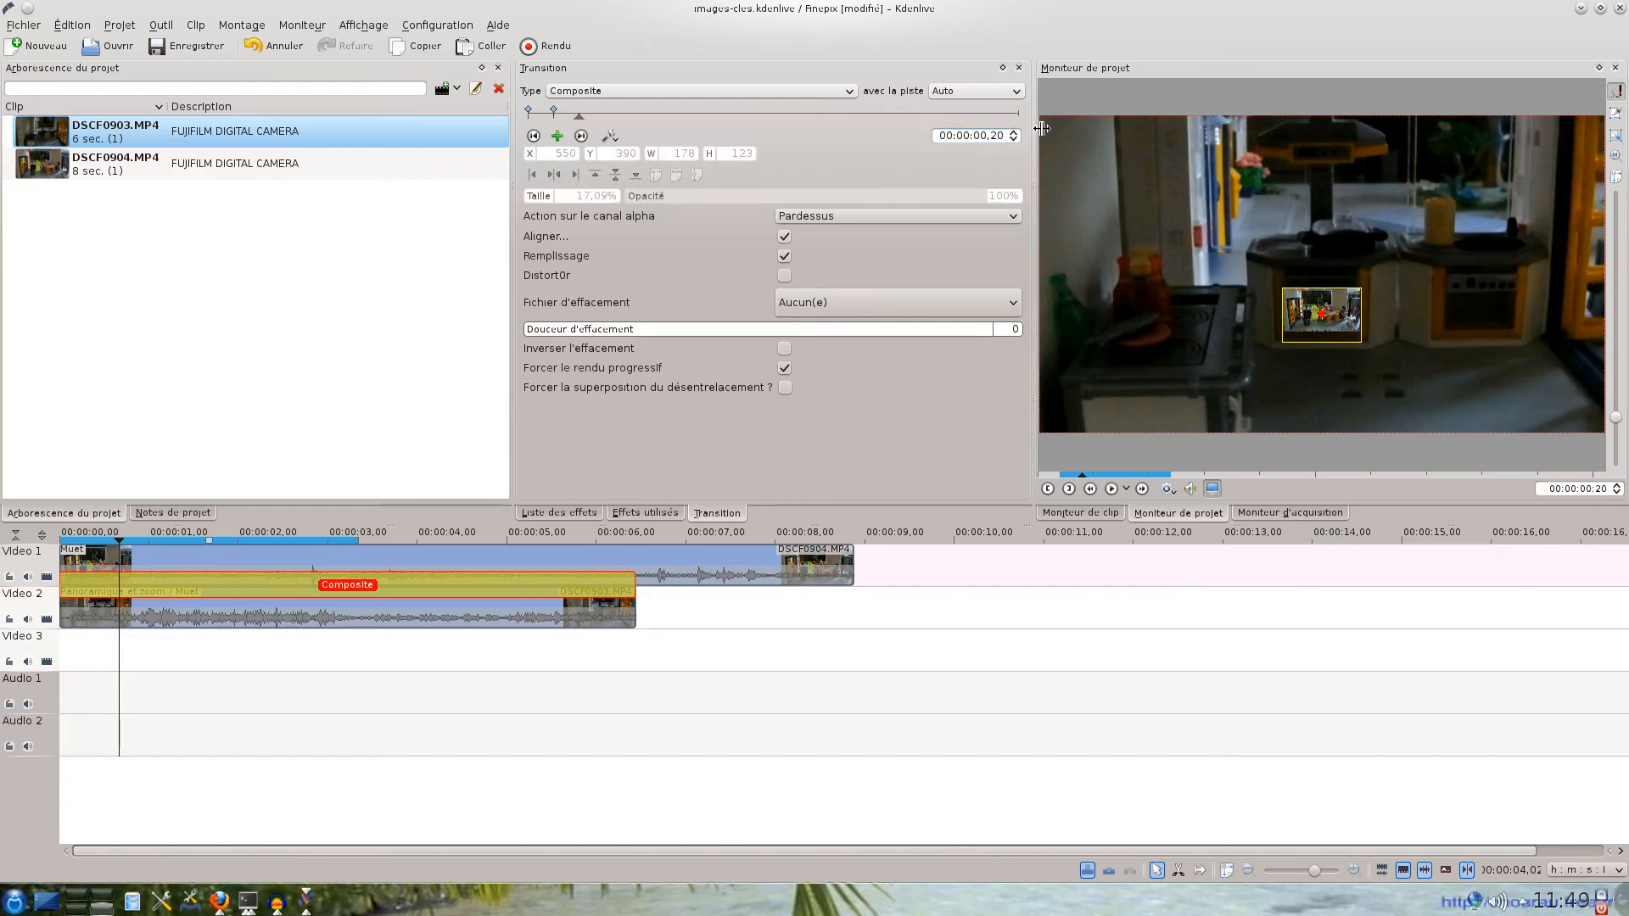
{"action": "left_click", "coordinate": [559, 136]}
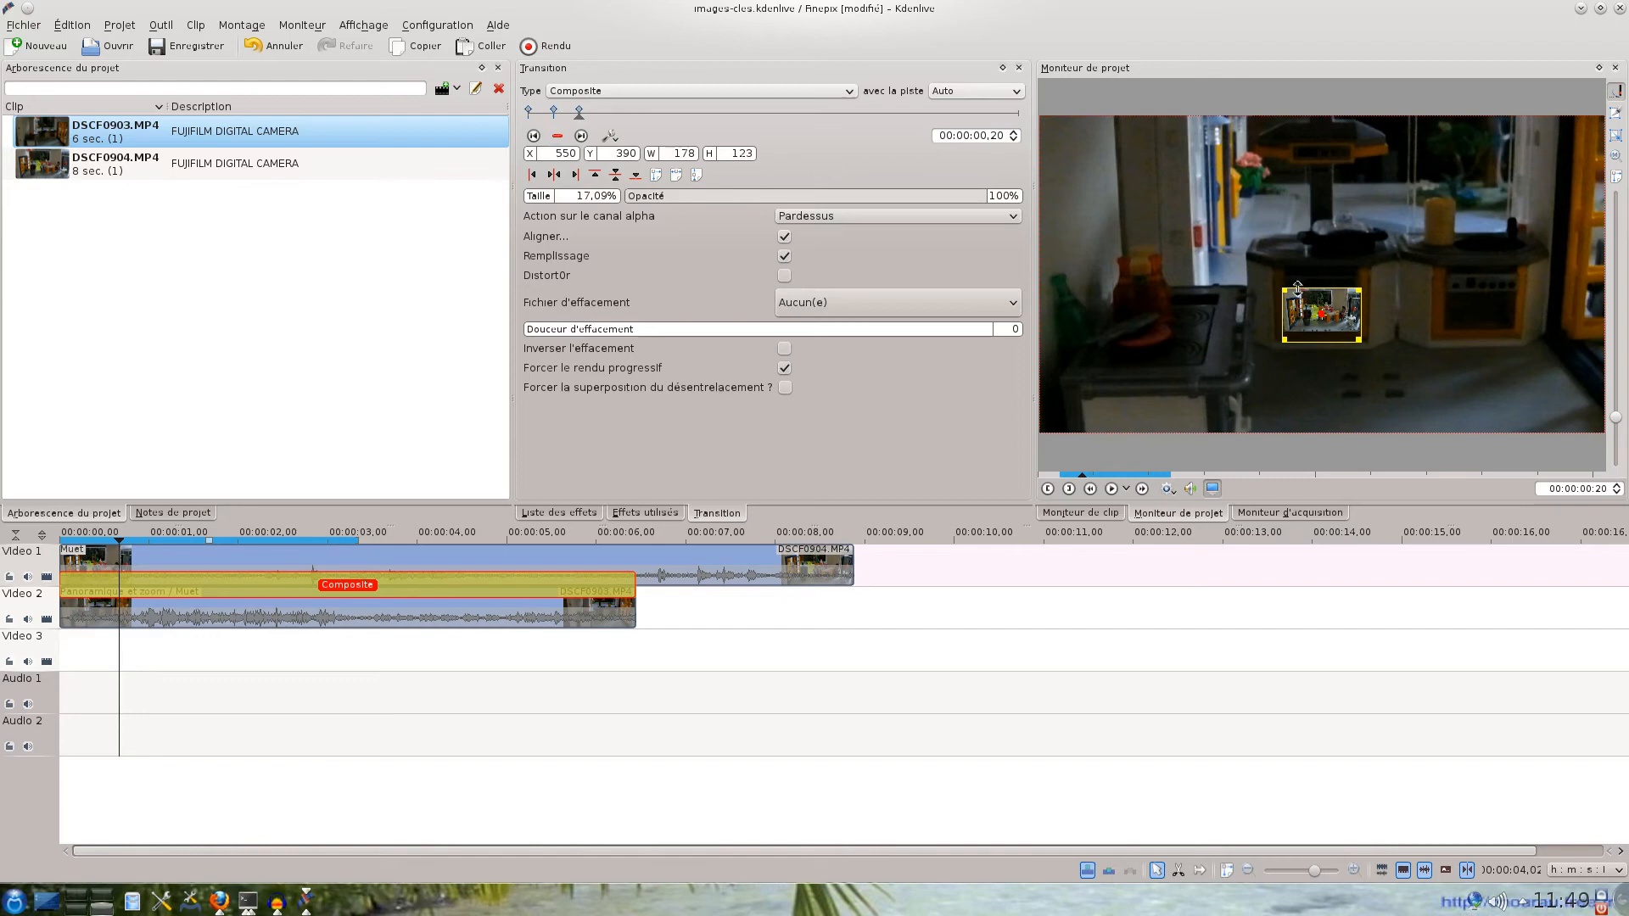
{"action": "left_click_drag", "start_coordinate": [1284, 289], "coordinate": [1273, 275]}
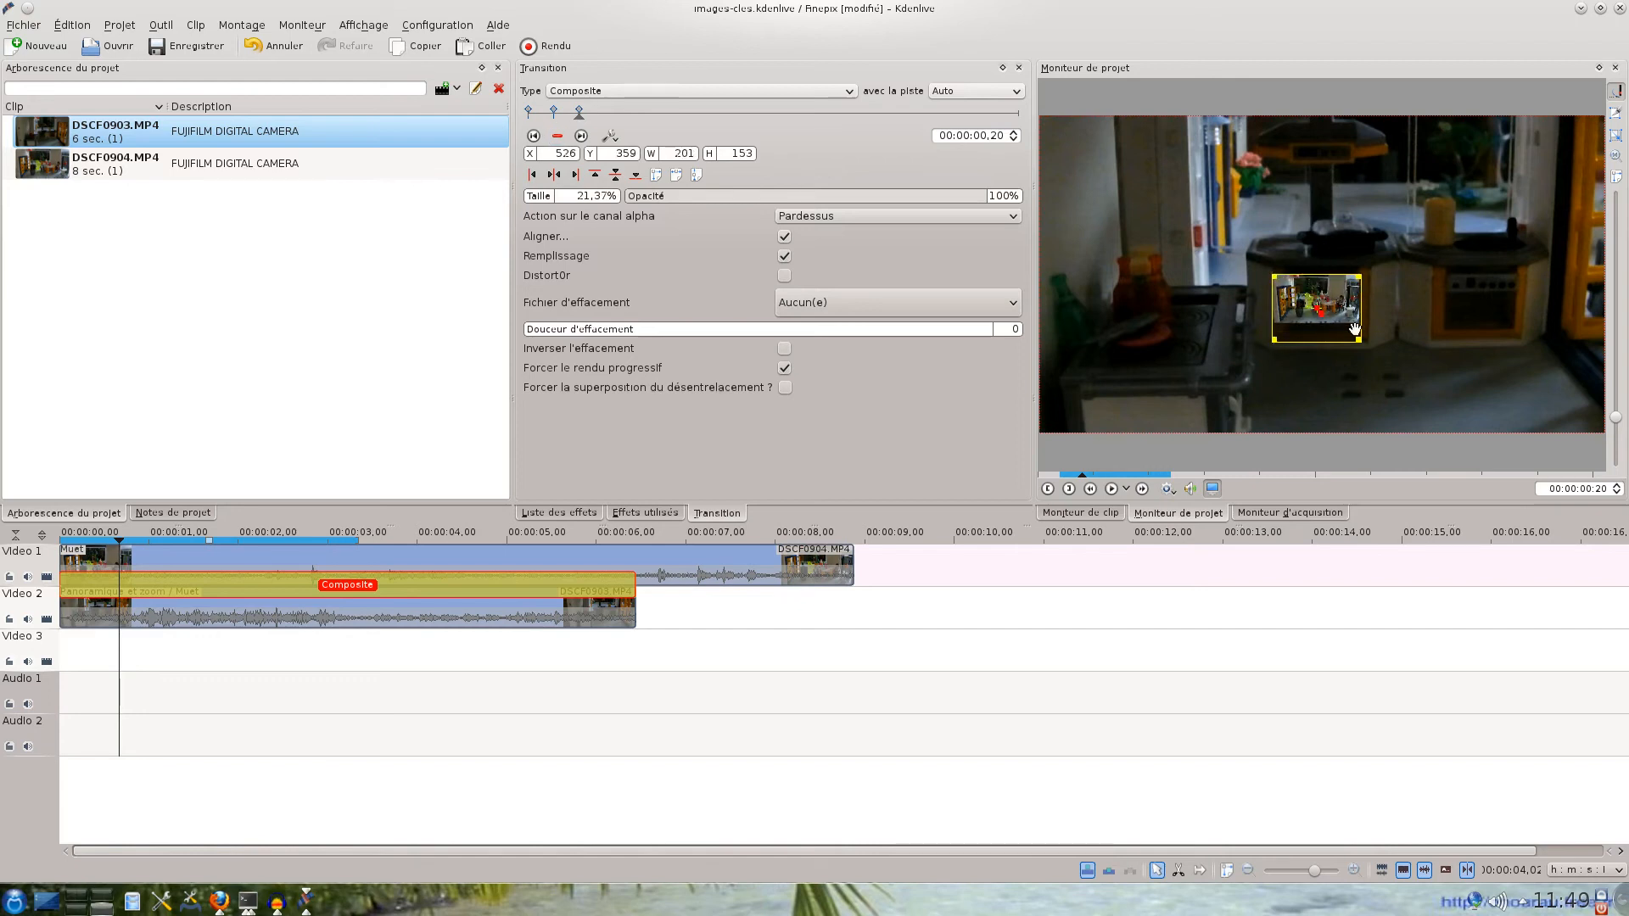
{"action": "left_click_drag", "start_coordinate": [1360, 340], "coordinate": [1371, 346]}
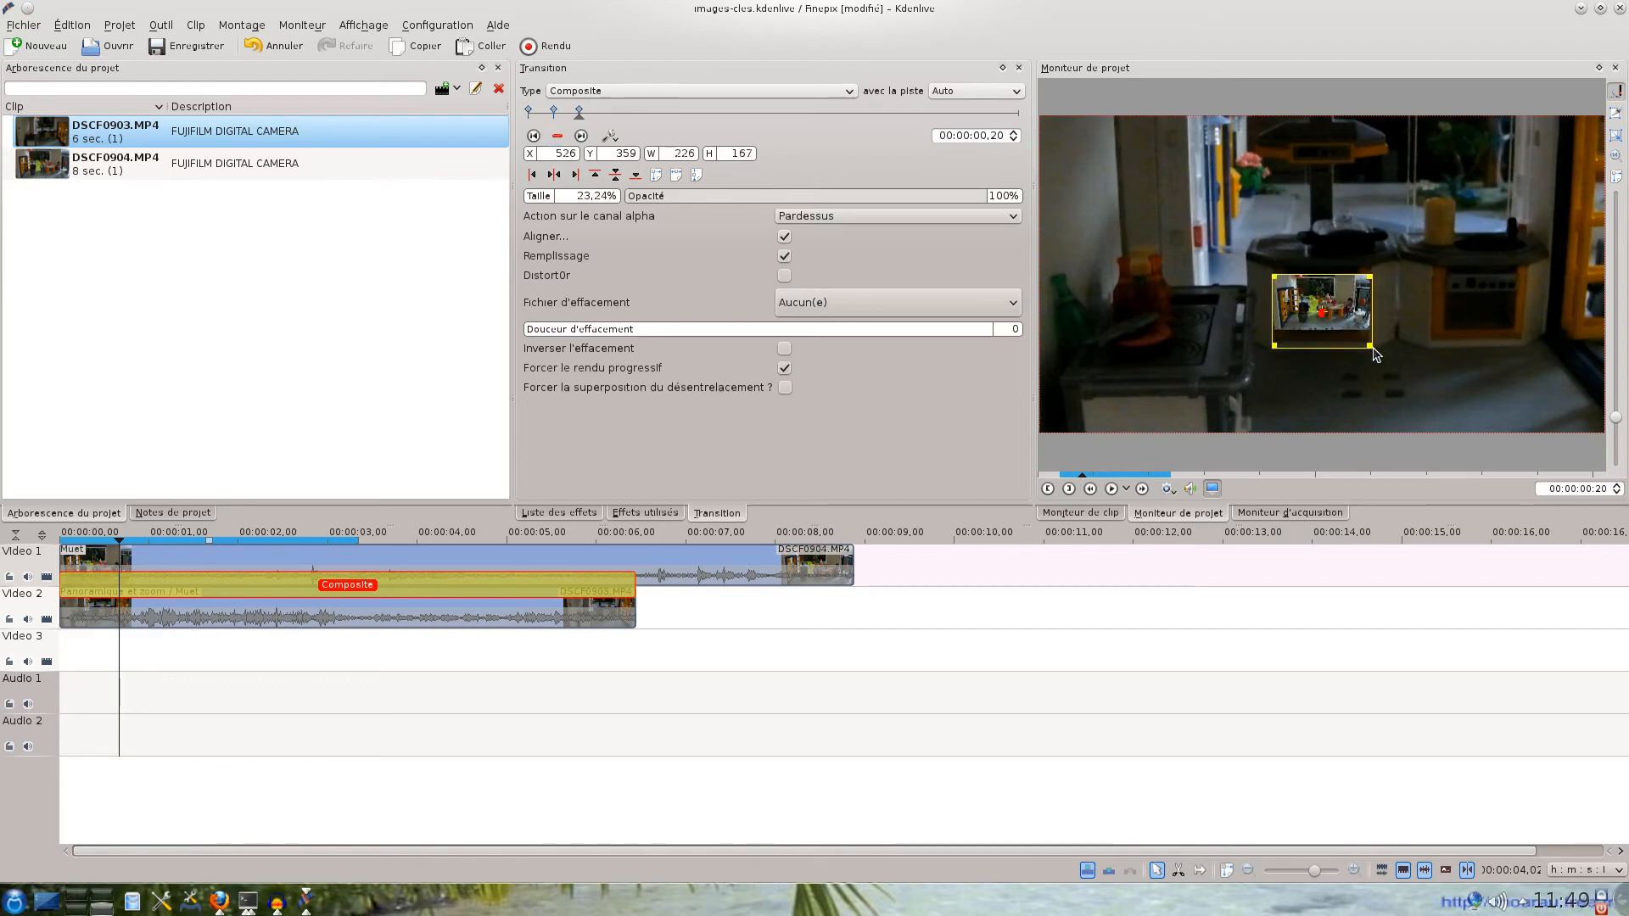
{"action": "left_click_drag", "start_coordinate": [1311, 296], "coordinate": [1309, 297]}
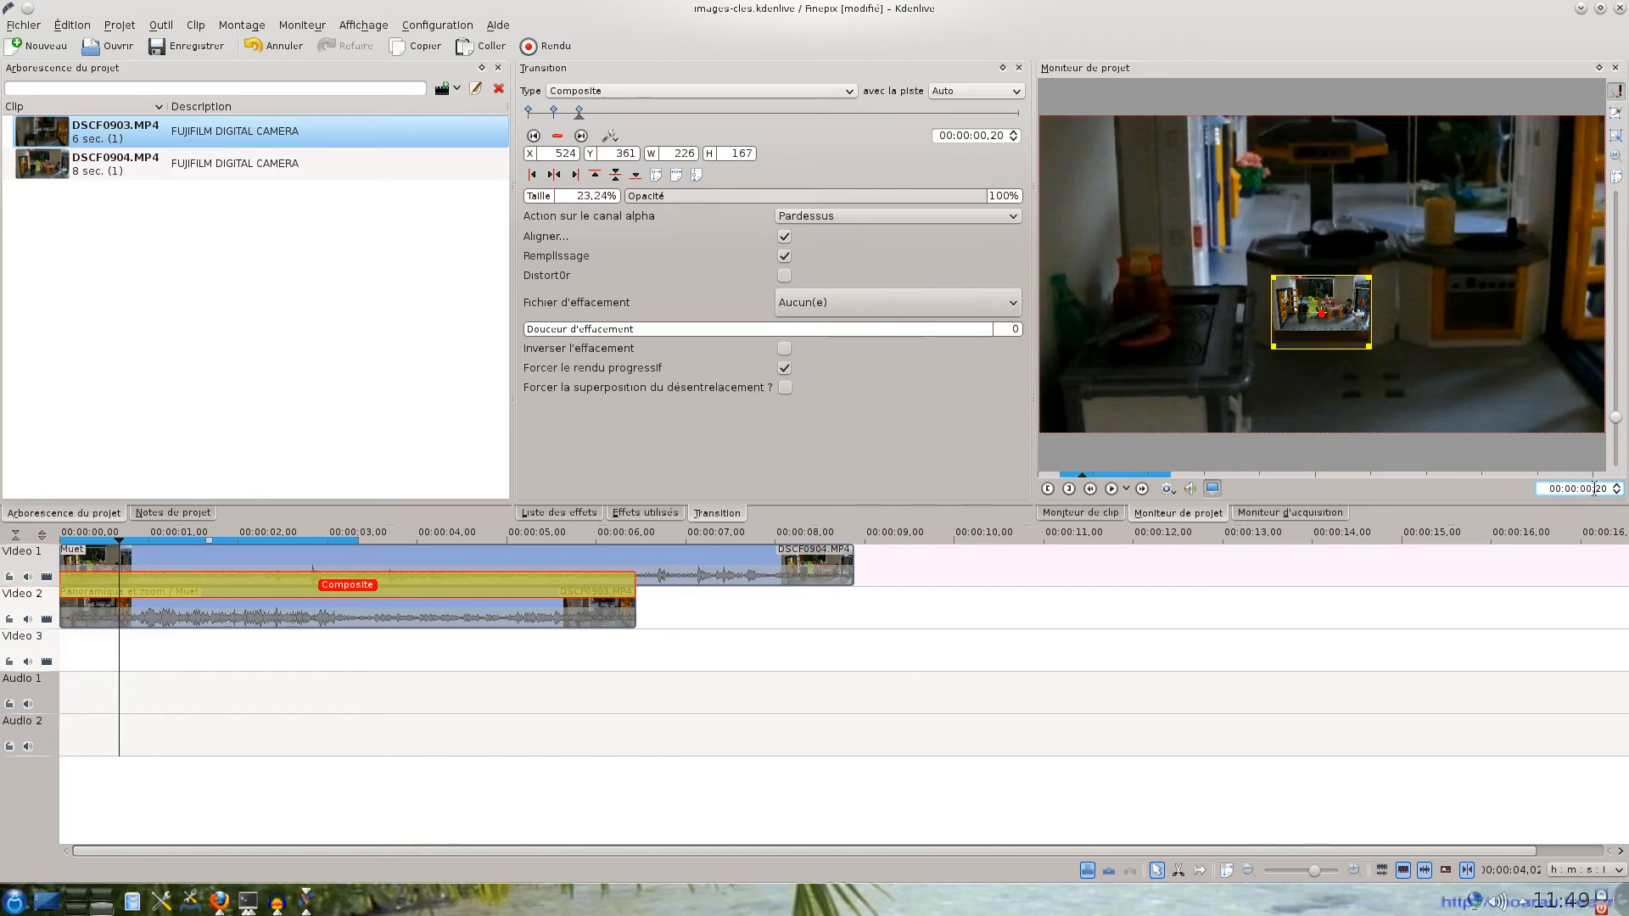
Add a Composite keyframe at 00:00:01,00 and resize the inset to about 257 × 176 at about X 503, Y 348
{"action": "left_click_drag", "start_coordinate": [1596, 489], "coordinate": [1600, 492]}
{"action": "type", "text": "30"}
{"action": "key", "text": "Return"}
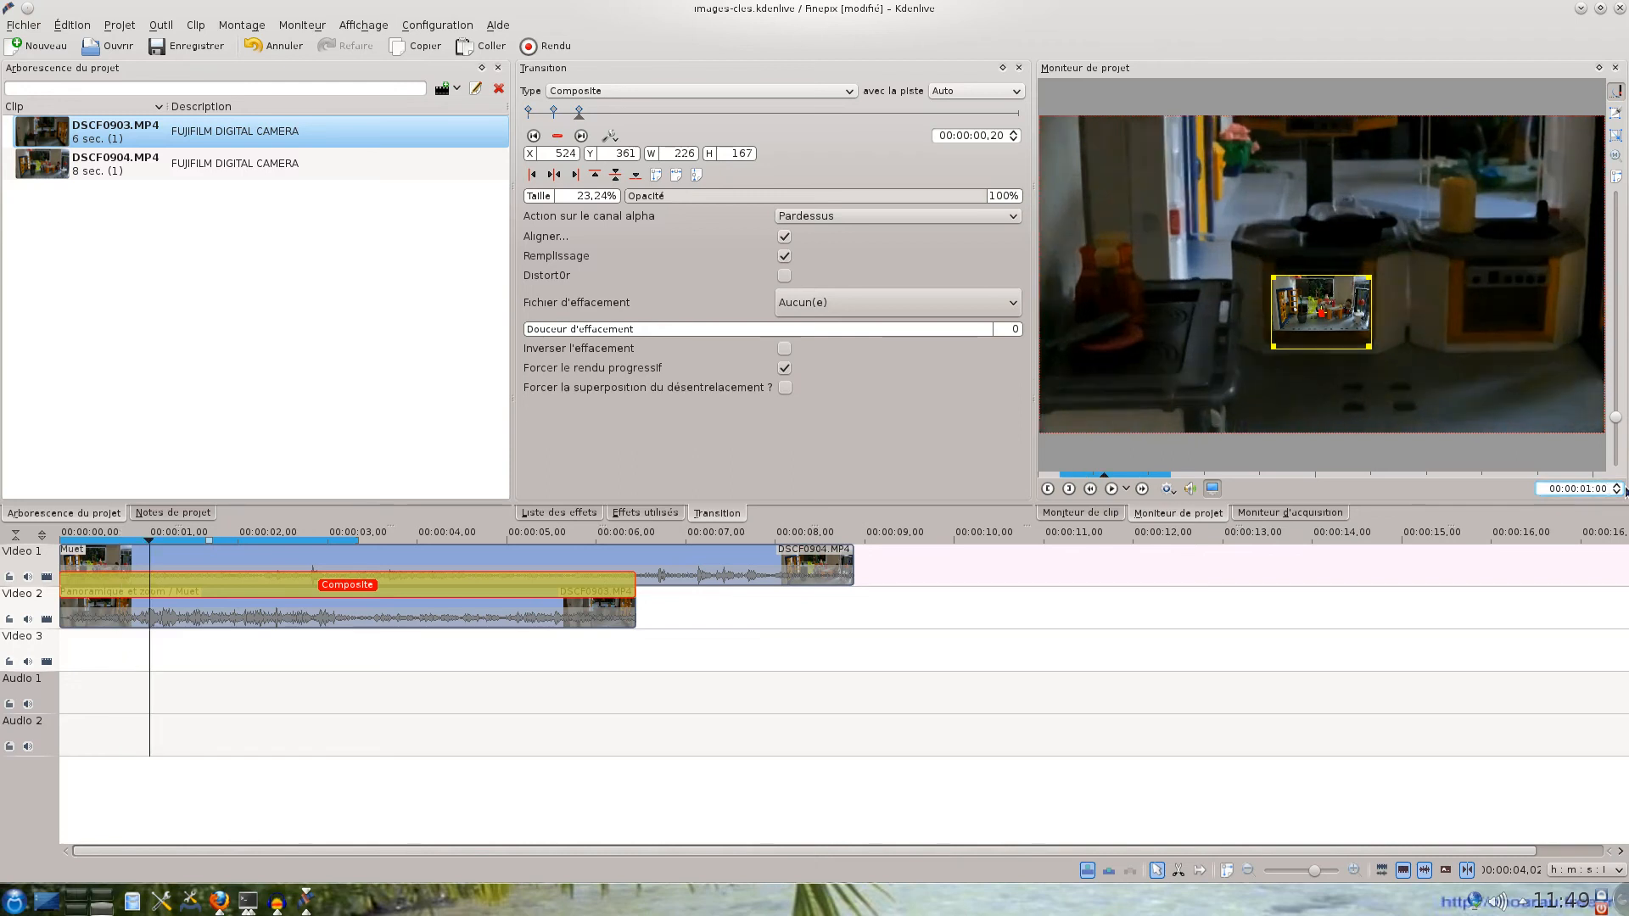
{"action": "left_click", "coordinate": [993, 135]}
{"action": "type", "text": "3"}
{"action": "key", "text": "Return"}
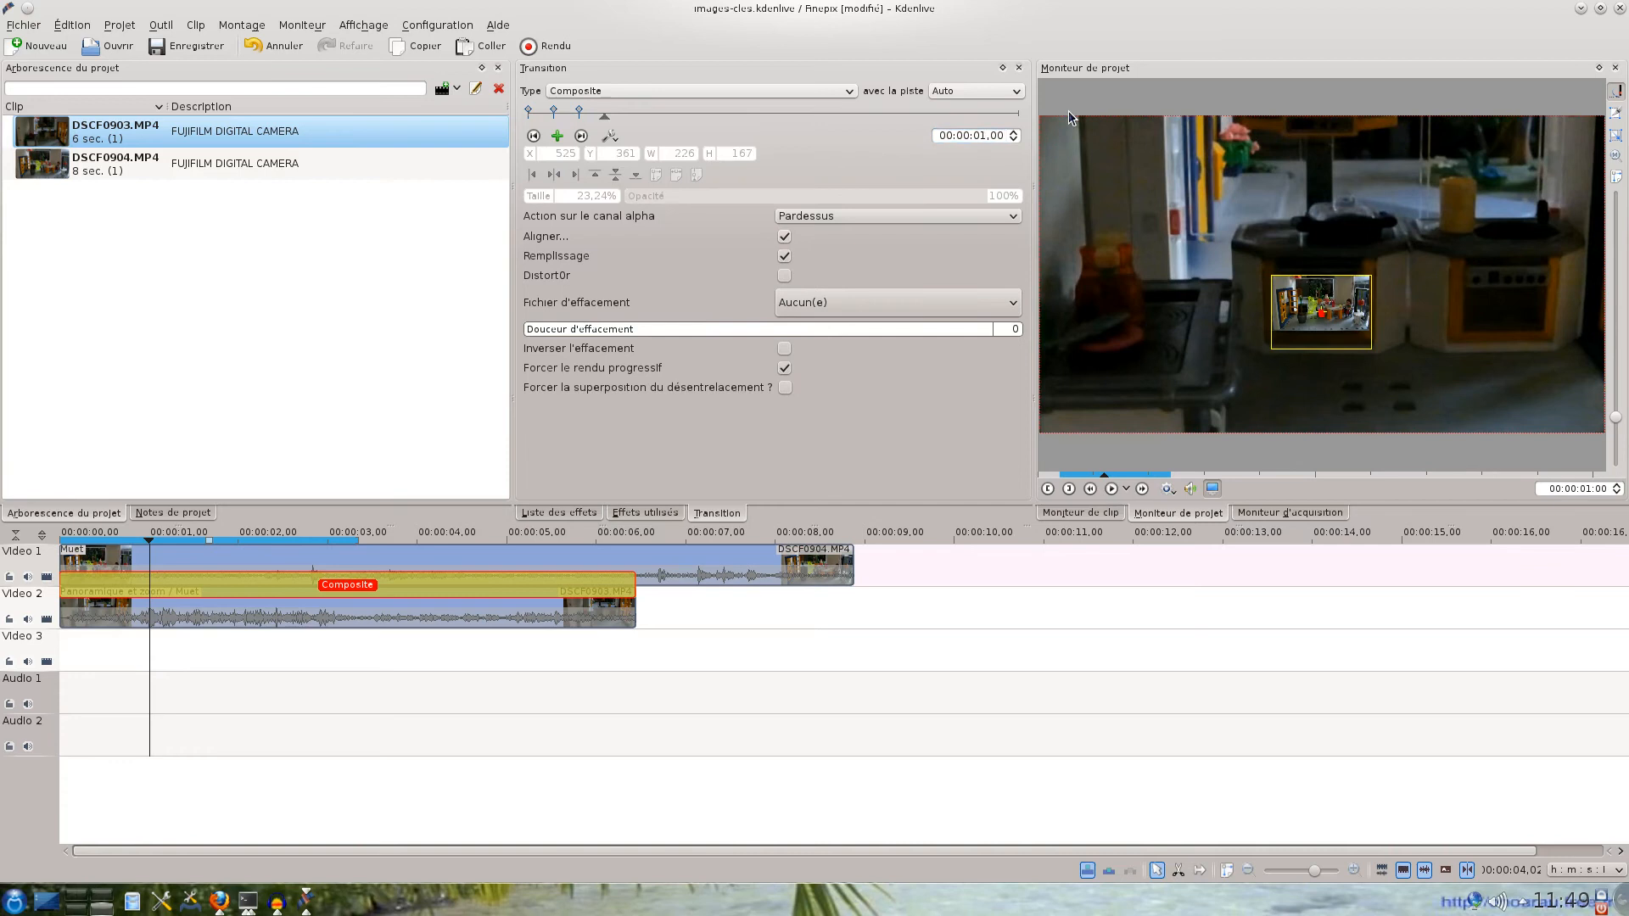
{"action": "left_click", "coordinate": [559, 137]}
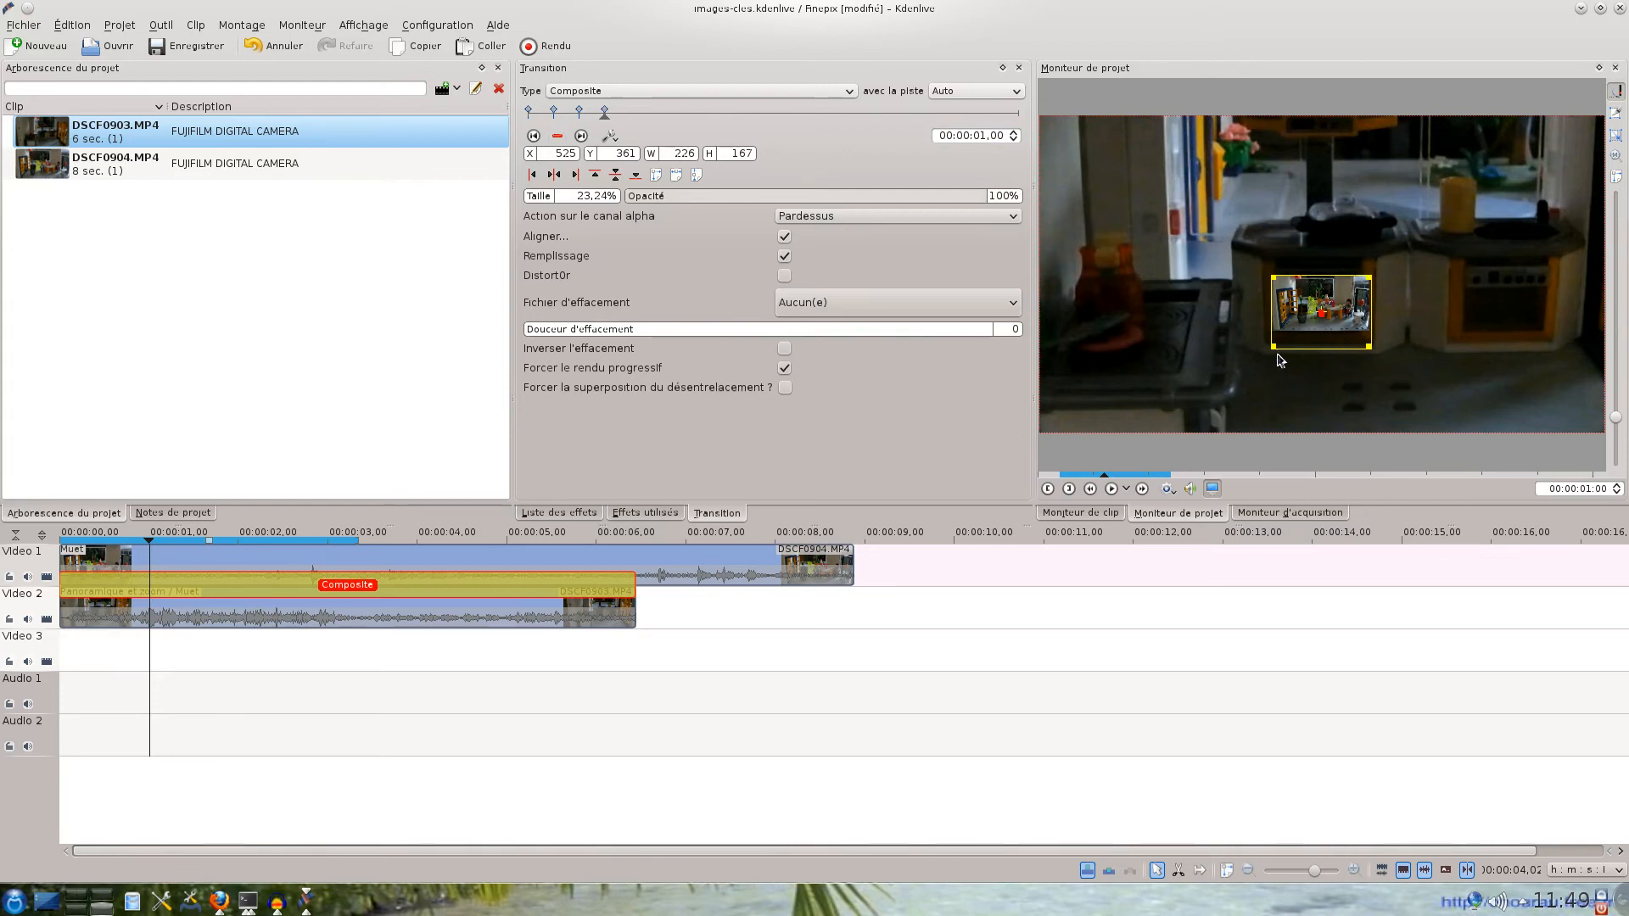
{"action": "left_click_drag", "start_coordinate": [1273, 348], "coordinate": [1262, 350]}
{"action": "left_click_drag", "start_coordinate": [1337, 286], "coordinate": [1339, 280]}
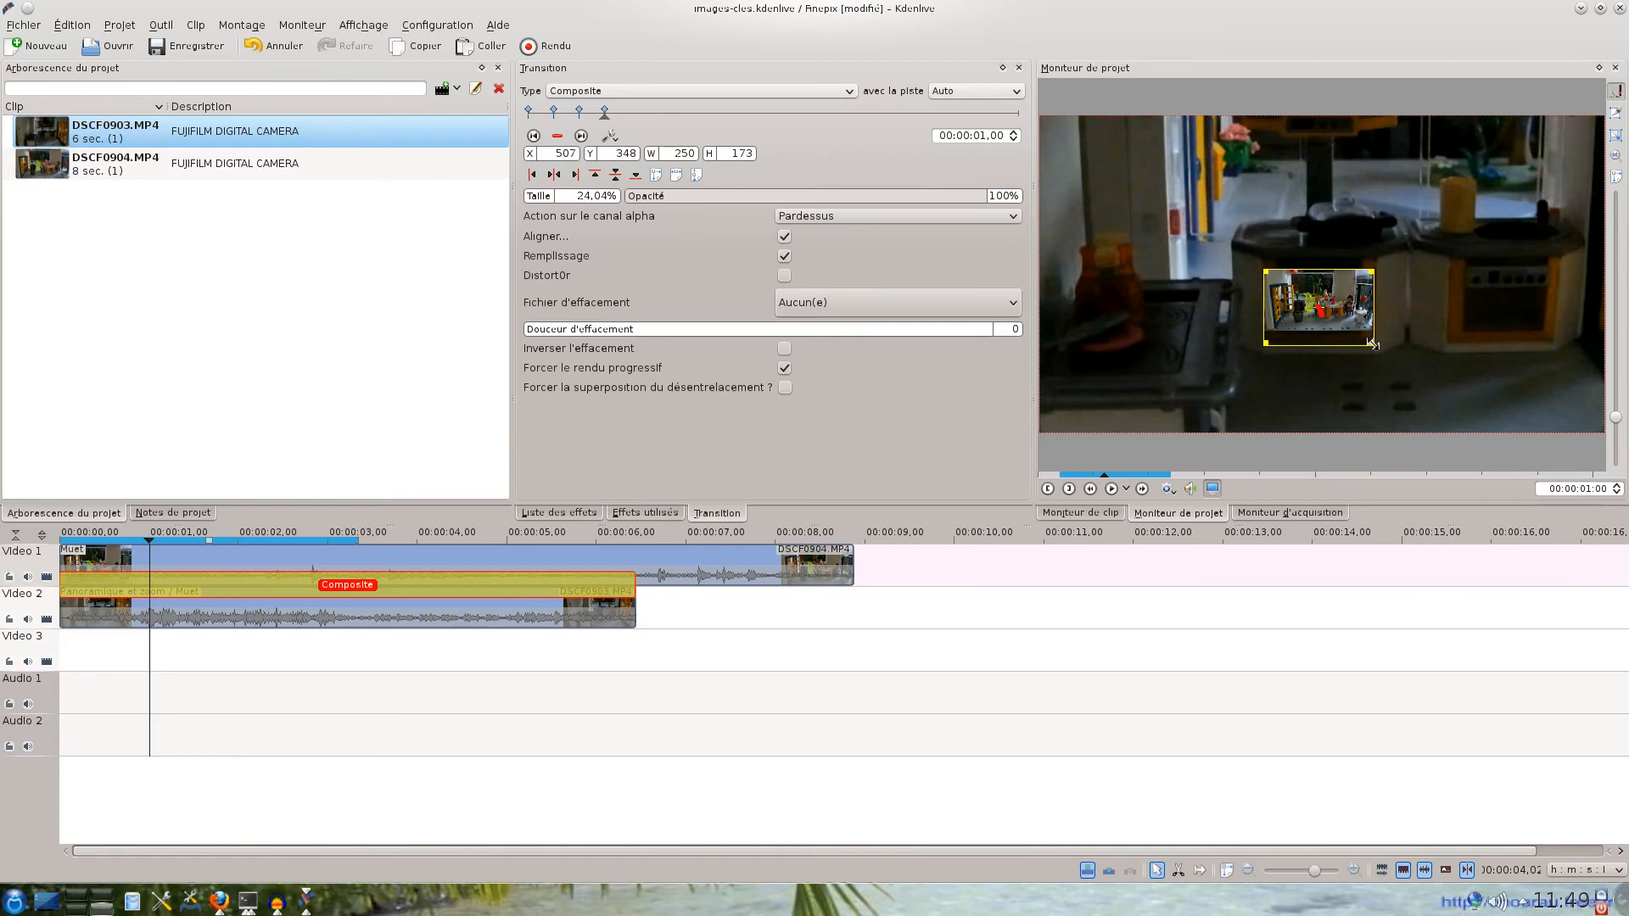
{"action": "left_click_drag", "start_coordinate": [1370, 341], "coordinate": [1372, 341]}
{"action": "left_click_drag", "start_coordinate": [1265, 345], "coordinate": [1263, 347]}
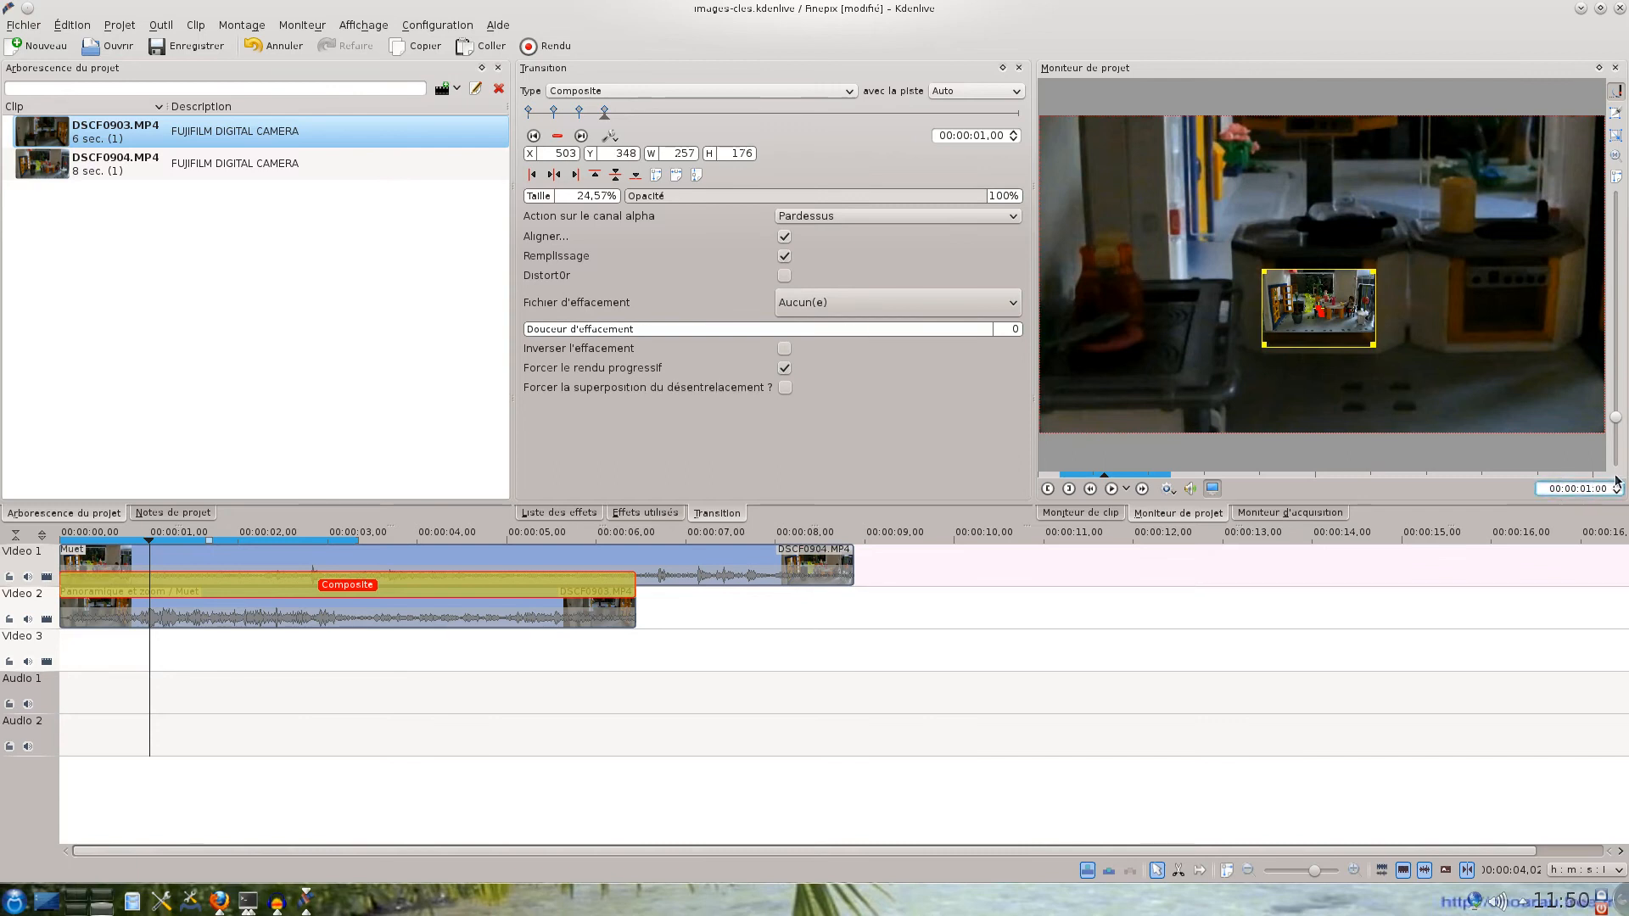
Add a Composite keyframe at 00:00:01,10 and fit the inset to the oven door, about 298 × 203 at about X 496, Y 342
{"action": "key", "text": "Return"}
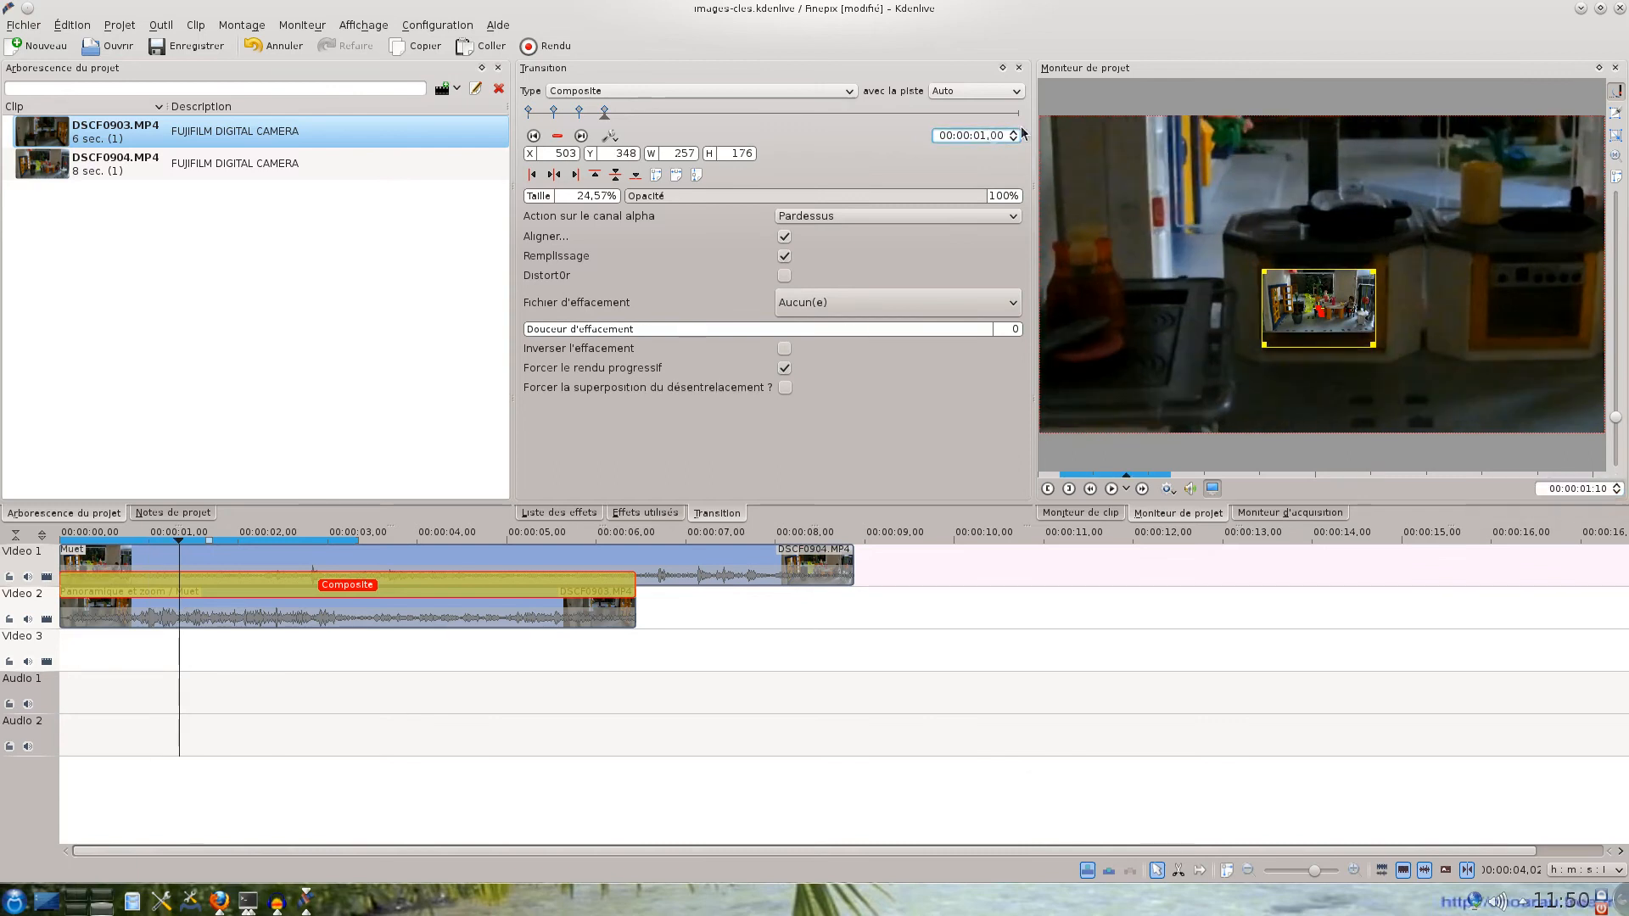
{"action": "left_click", "coordinate": [558, 136]}
{"action": "left_click_drag", "start_coordinate": [1264, 345], "coordinate": [1256, 355]}
{"action": "left_click_drag", "start_coordinate": [1375, 355], "coordinate": [1384, 359]}
{"action": "left_click_drag", "start_coordinate": [1315, 277], "coordinate": [1318, 274]}
Add a Composite keyframe at 00:00:01,20, enlarge the inset to match the oven door, and save the project
{"action": "left_click", "coordinate": [1596, 489]}
{"action": "type", "text": "20"}
{"action": "key", "text": "Return"}
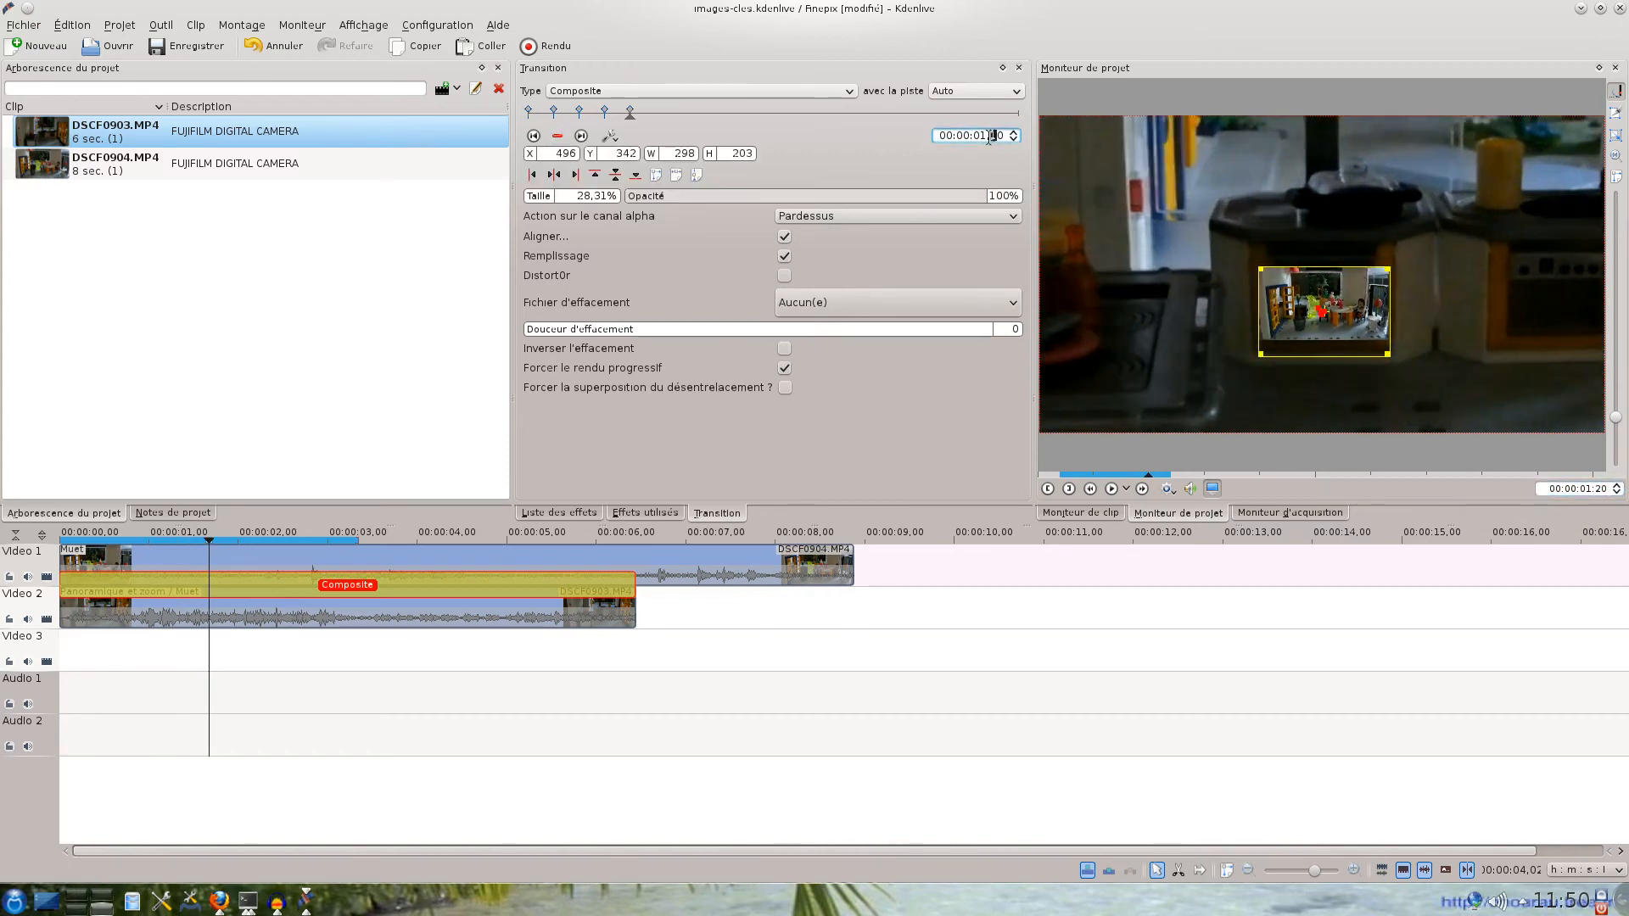
{"action": "left_click", "coordinate": [557, 136]}
{"action": "mouse_move", "coordinate": [1260, 354]}
{"action": "left_mouse_down"}
{"action": "mouse_move", "coordinate": [1244, 361]}
{"action": "mouse_move", "coordinate": [1279, 348]}
{"action": "mouse_move", "coordinate": [1248, 349]}
{"action": "left_mouse_up"}
{"action": "left_click", "coordinate": [195, 47]}
Add a Composite keyframe at 00:00:02,00 and fit the inset to the oven door, about 371 × 240 at about X 453, Y 294
{"action": "left_click", "coordinate": [1594, 490]}
{"action": "type", "text": "30"}
{"action": "key", "text": "Return"}
{"action": "left_click", "coordinate": [991, 136]}
{"action": "type", "text": "30"}
{"action": "key", "text": "Return"}
{"action": "left_click", "coordinate": [558, 135]}
{"action": "left_click_drag", "start_coordinate": [1249, 349], "coordinate": [1240, 357]}
{"action": "left_click_drag", "start_coordinate": [1307, 310], "coordinate": [1312, 301]}
{"action": "left_click_drag", "start_coordinate": [1400, 345], "coordinate": [1402, 348]}
{"action": "left_click_drag", "start_coordinate": [1299, 274], "coordinate": [1299, 277]}
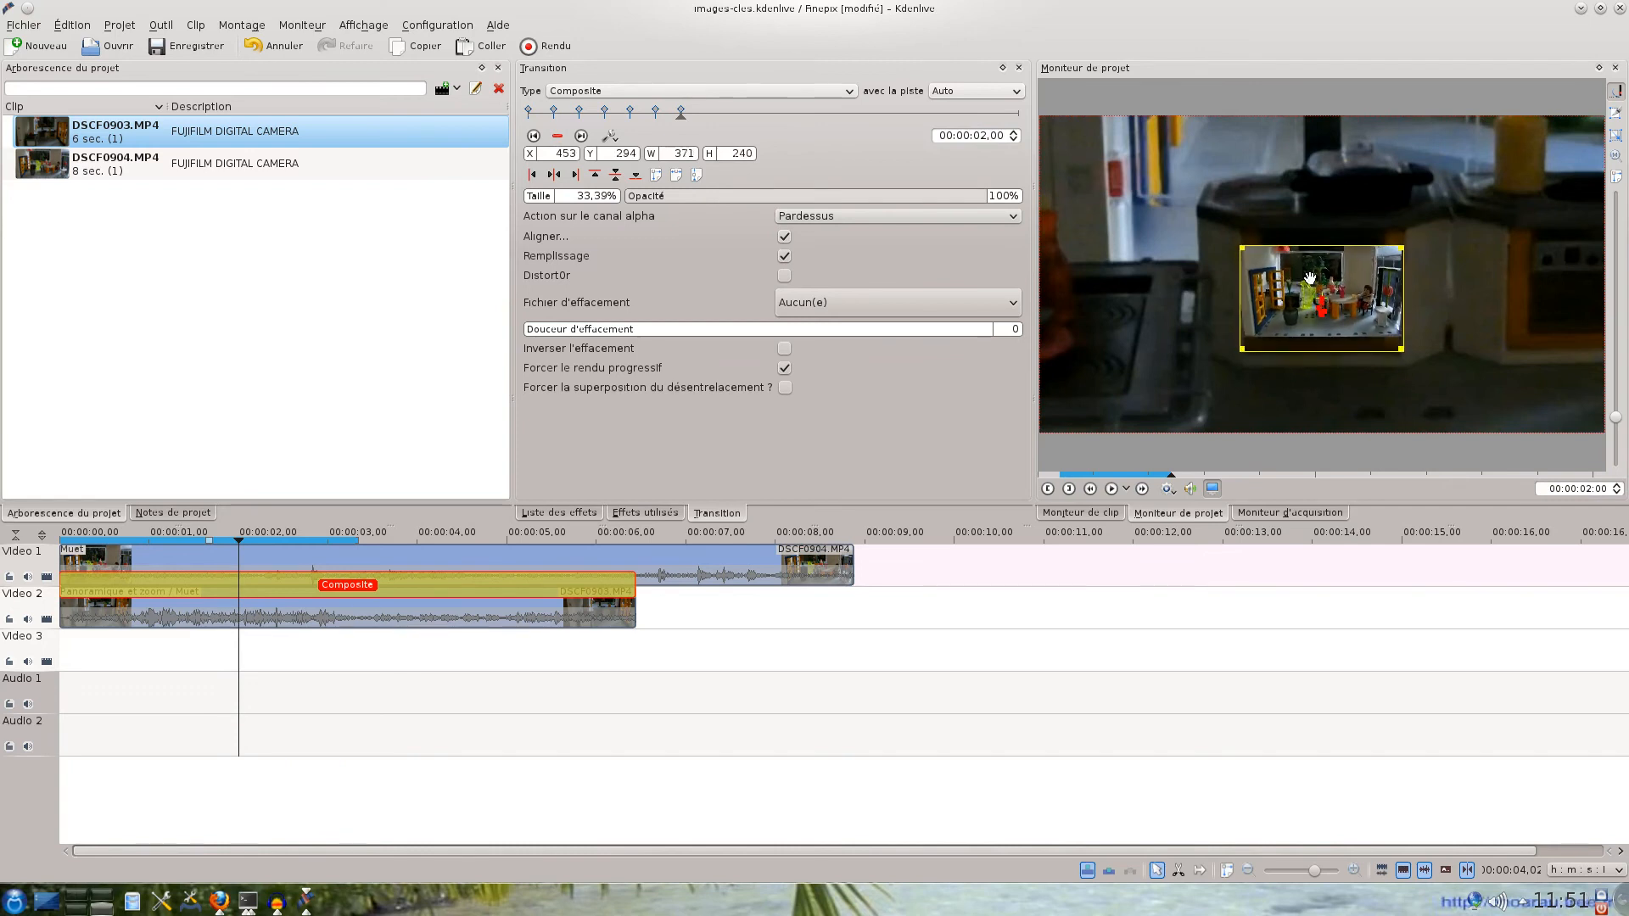
Add a Composite keyframe at 00:00:02,10 and enlarge the inset to about 423 × 278 at about X 446, Y 288
{"action": "left_click", "coordinate": [1603, 488]}
{"action": "type", "text": "10"}
{"action": "key", "text": "Return"}
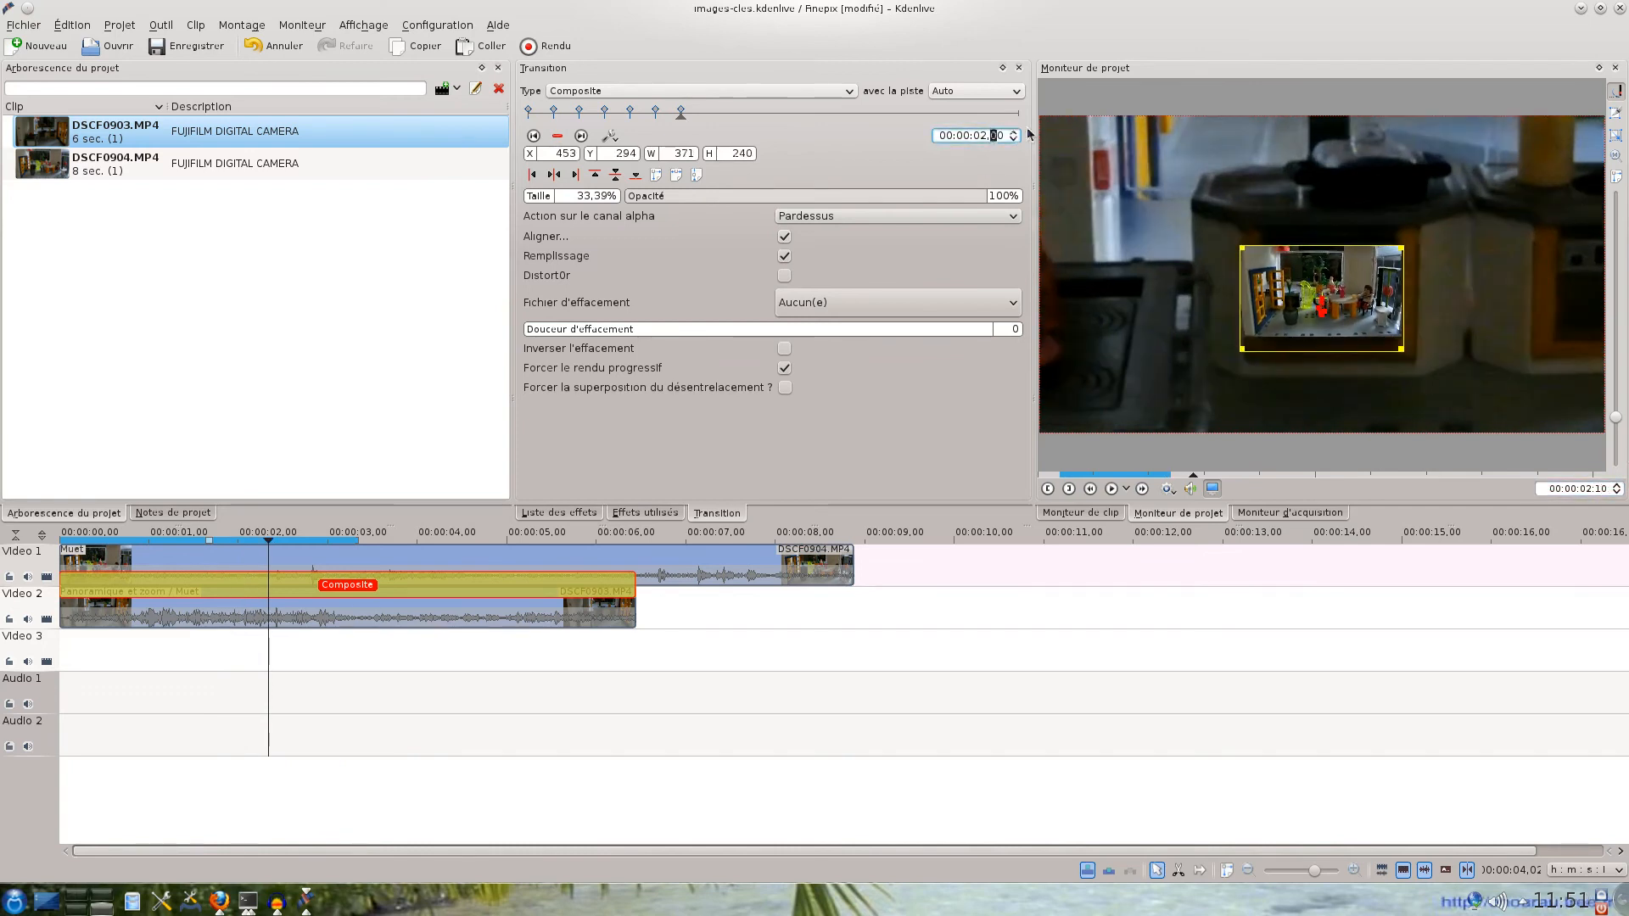
{"action": "mouse_move", "coordinate": [1402, 349]}
{"action": "left_mouse_down"}
{"action": "mouse_move", "coordinate": [1424, 368]}
{"action": "mouse_move", "coordinate": [1412, 326]}
{"action": "left_mouse_up"}
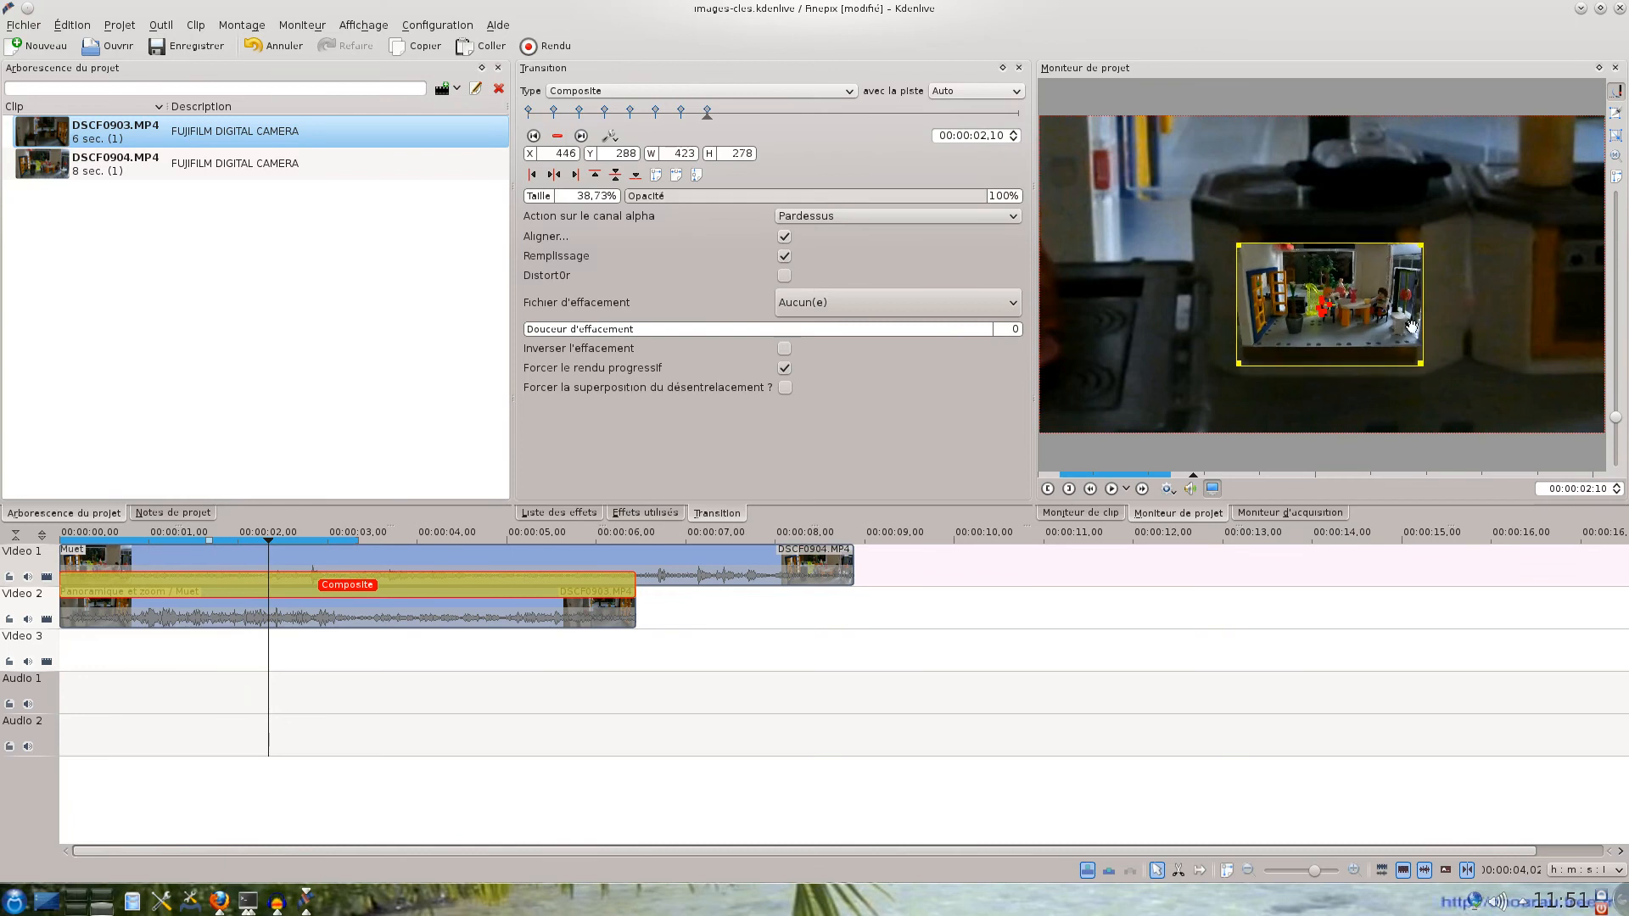
Add a Composite keyframe at 00:00:02,20 and resize the inset to about 450 × 284 at about X 432, Y 253
{"action": "left_click", "coordinate": [1601, 488]}
{"action": "type", "text": "20"}
{"action": "key", "text": "Return"}
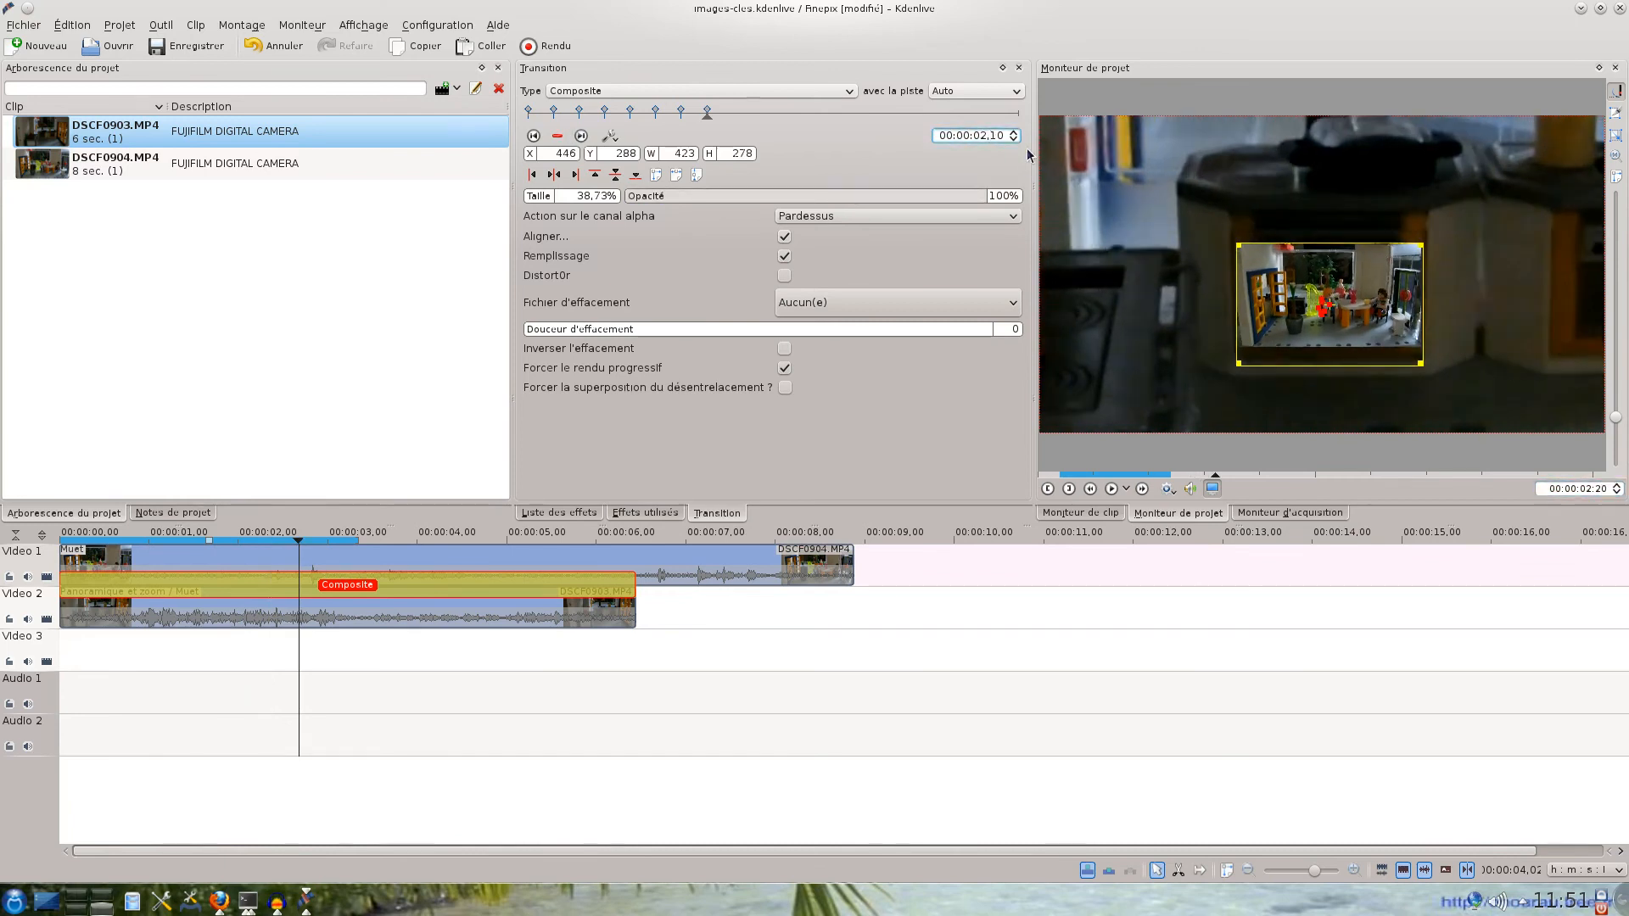
{"action": "left_click_drag", "start_coordinate": [1239, 364], "coordinate": [1232, 355]}
{"action": "left_click_drag", "start_coordinate": [1421, 246], "coordinate": [1426, 230]}
{"action": "left_click_drag", "start_coordinate": [1425, 354], "coordinate": [1427, 352]}
Add a Composite keyframe at 00:00:03,00 and resize the inset to about 486 × 305 at about X 421, Y 226
{"action": "left_click", "coordinate": [1605, 488]}
{"action": "type", "text": "30"}
{"action": "key", "text": "Return"}
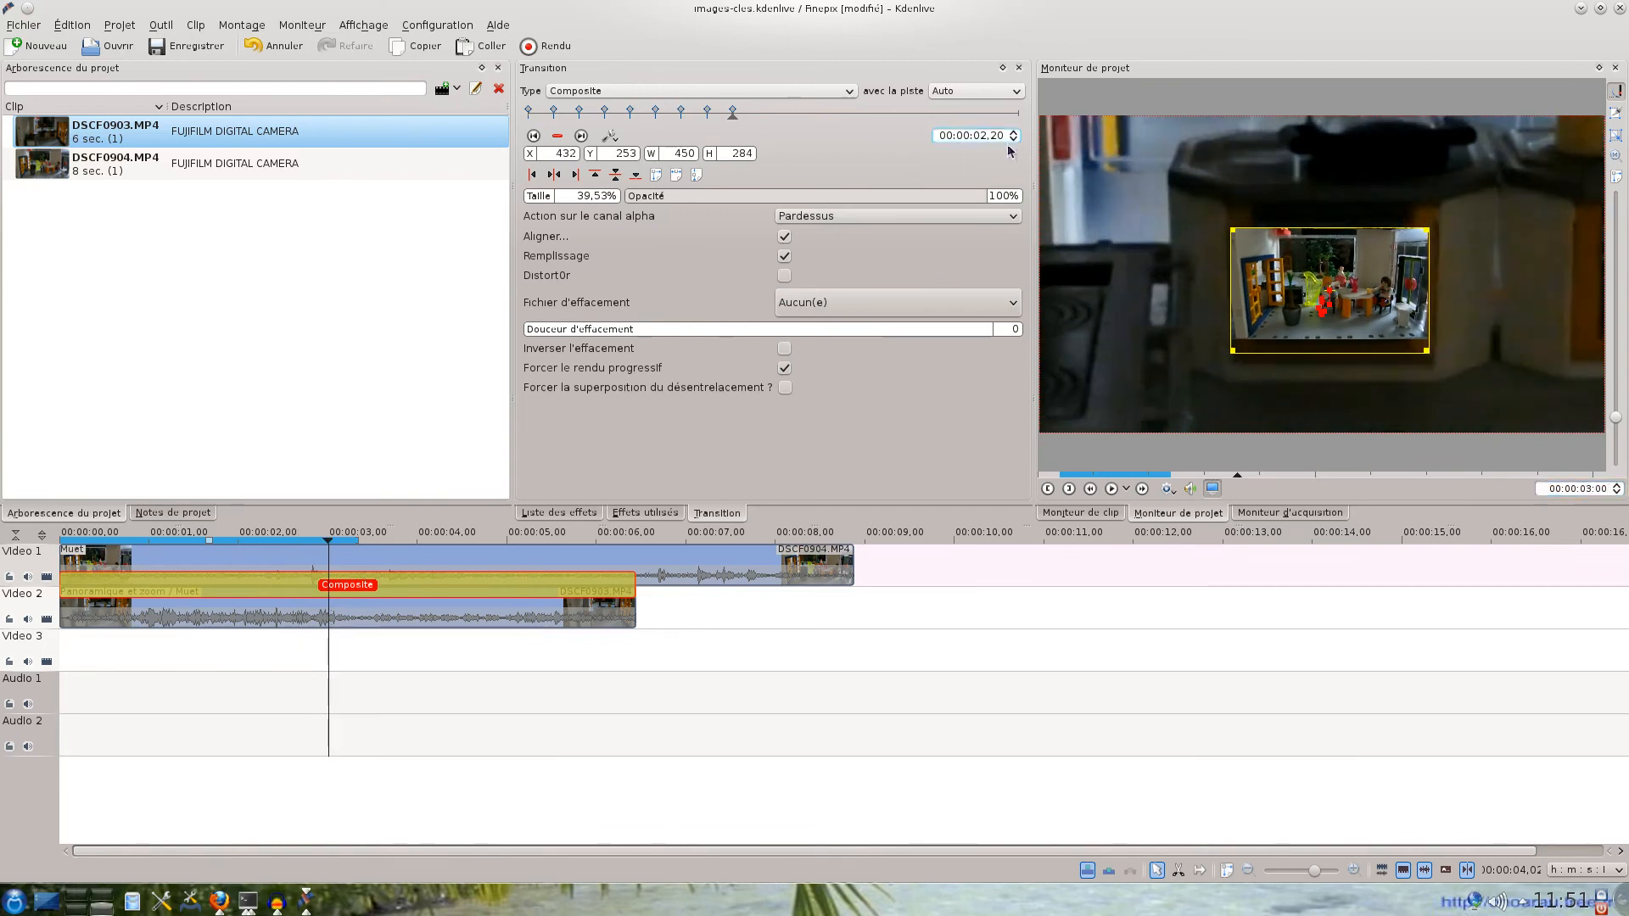
{"action": "left_click_drag", "start_coordinate": [1430, 232], "coordinate": [1444, 223]}
{"action": "left_click_drag", "start_coordinate": [1324, 267], "coordinate": [1320, 265]}
Add a Composite keyframe at 00:00:03,10 and fit the inset to the oven door, about 517 × 353 at about X 400, Y 236
{"action": "left_click", "coordinate": [1603, 489]}
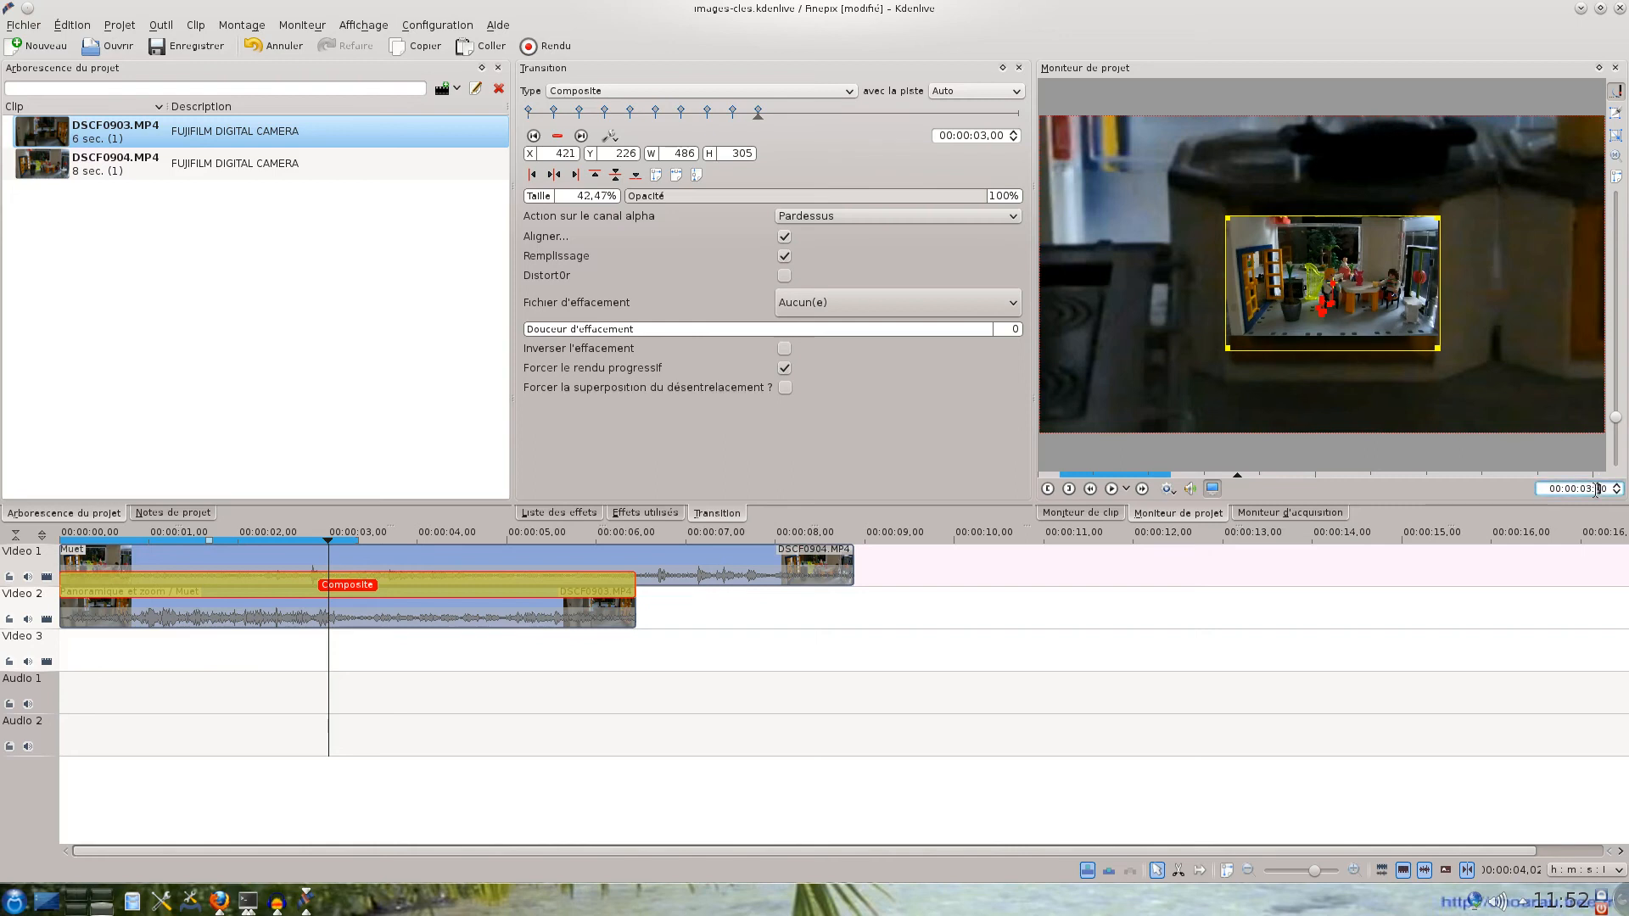
{"action": "type", "text": "10"}
{"action": "key", "text": "Return"}
{"action": "left_click", "coordinate": [557, 135]}
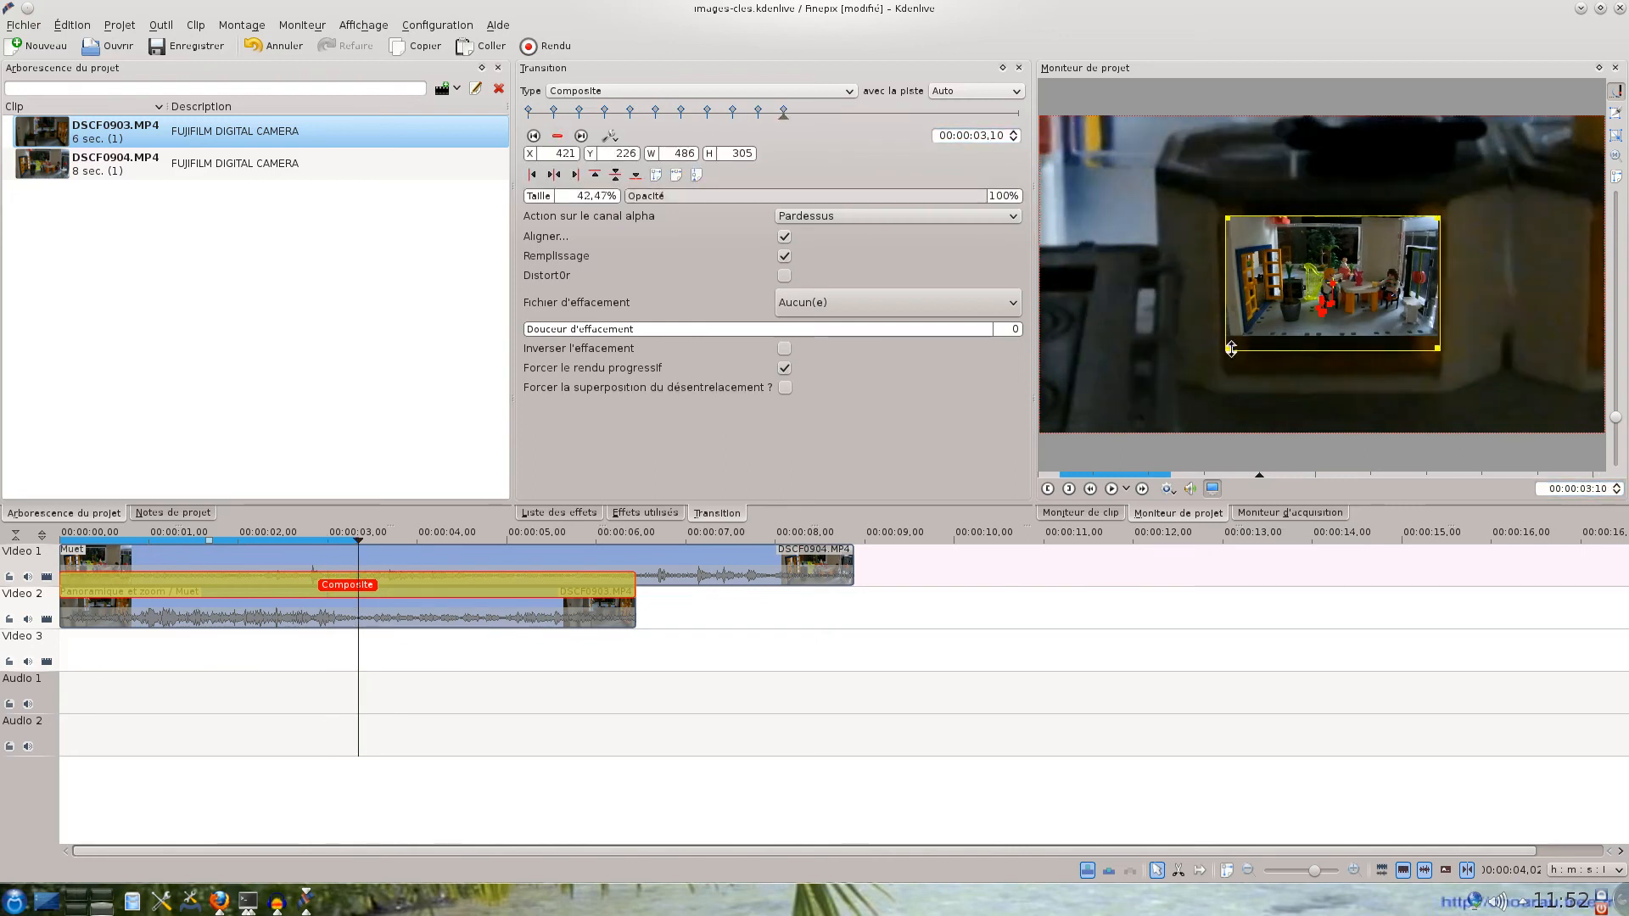
{"action": "left_click_drag", "start_coordinate": [1227, 348], "coordinate": [1213, 370]}
{"action": "left_click_drag", "start_coordinate": [1324, 291], "coordinate": [1327, 295]}
Add a Composite keyframe at 00:00:03,20 and adjust the inset to about 553 × 394 at about X 380, Y 248
{"action": "left_click", "coordinate": [1599, 490]}
{"action": "type", "text": "20"}
{"action": "key", "text": "Return"}
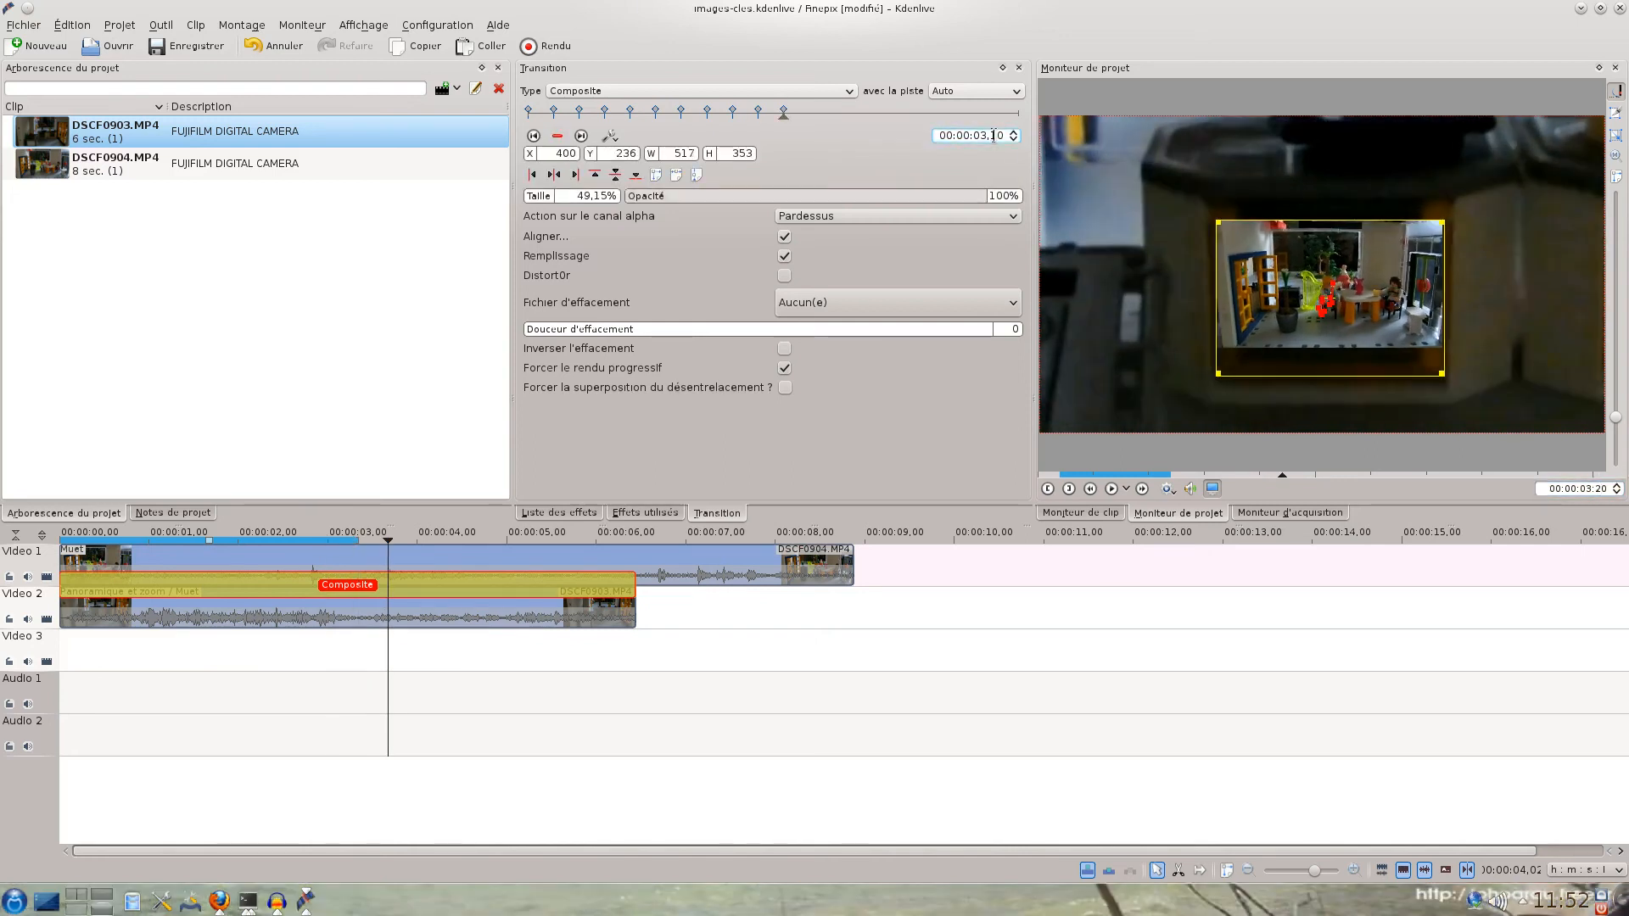
{"action": "left_click_drag", "start_coordinate": [1217, 375], "coordinate": [1208, 384]}
{"action": "left_click_drag", "start_coordinate": [1327, 295], "coordinate": [1333, 297]}
{"action": "left_click_drag", "start_coordinate": [1216, 385], "coordinate": [1212, 389]}
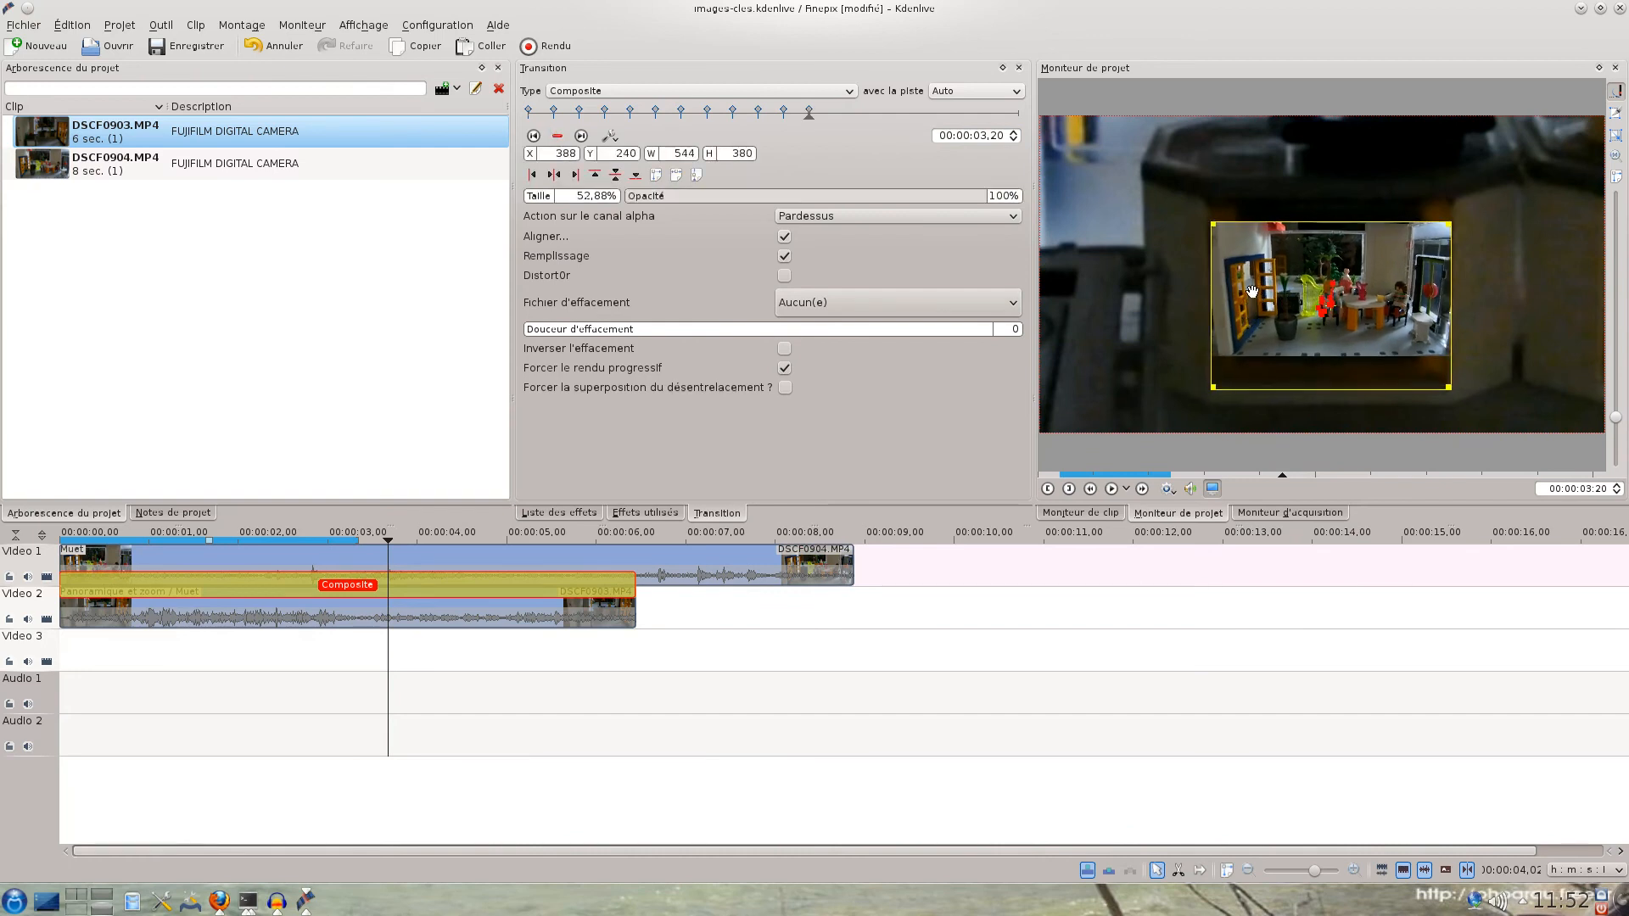
{"action": "left_click_drag", "start_coordinate": [1252, 296], "coordinate": [1253, 299]}
{"action": "left_click_drag", "start_coordinate": [1212, 391], "coordinate": [1208, 398]}
{"action": "left_click_drag", "start_coordinate": [1263, 320], "coordinate": [1265, 320]}
Add a Composite keyframe at 00:00:04,00 and fit the inset to the oven door, about 600 × 417 at about X 363, Y 200
{"action": "double_click", "coordinate": [1602, 490]}
{"action": "type", "text": "30"}
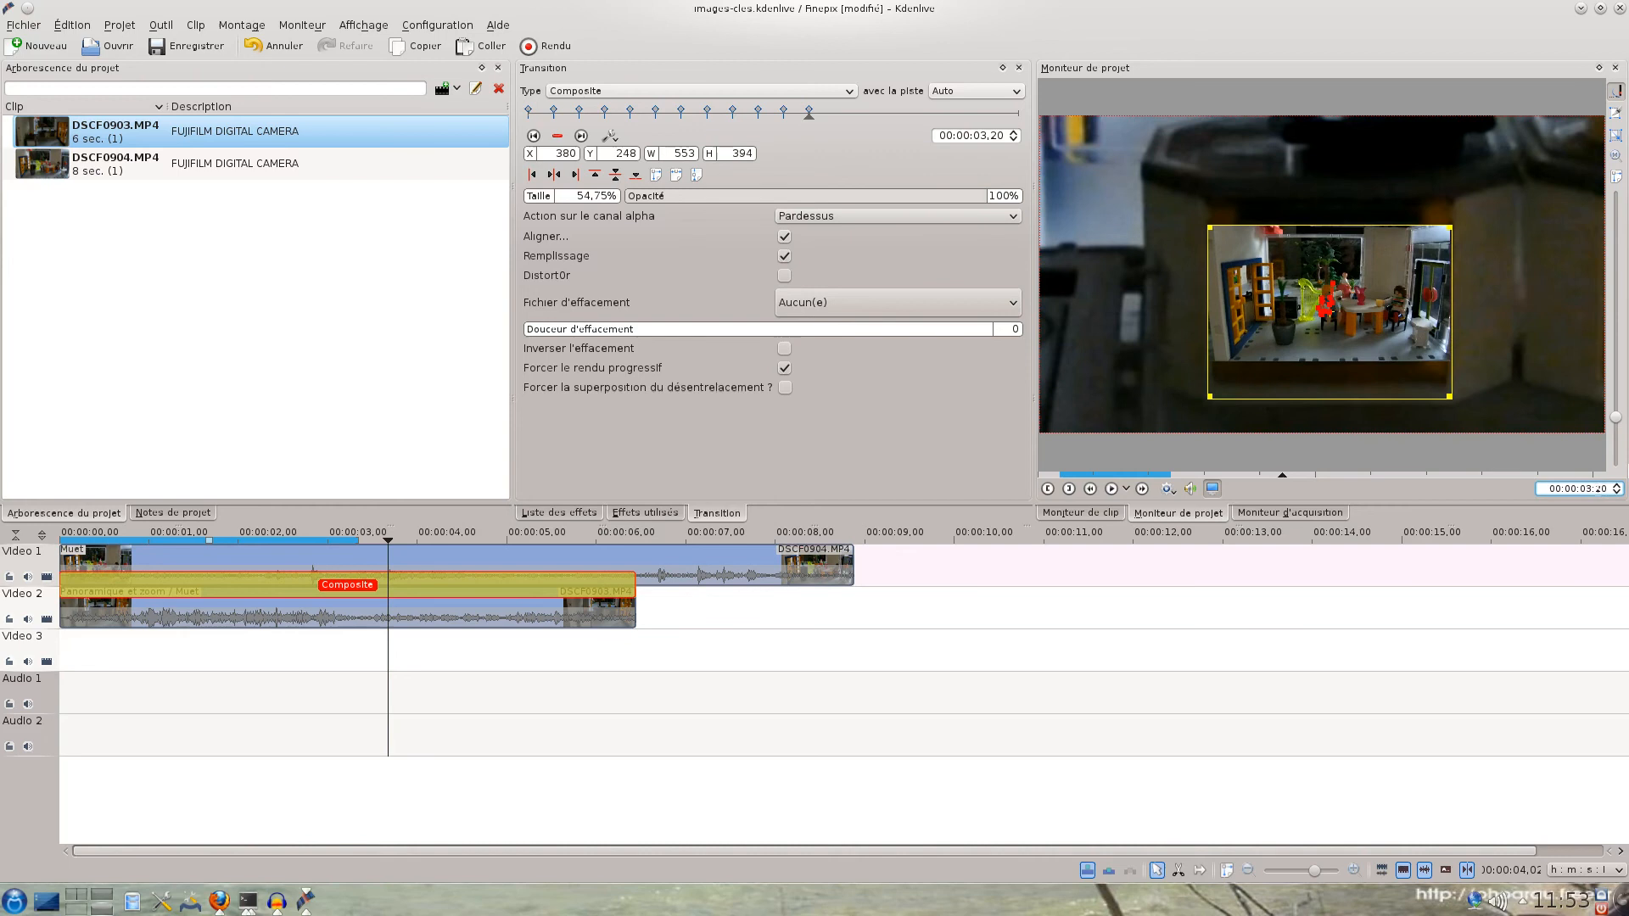
{"action": "key", "text": "Return"}
{"action": "double_click", "coordinate": [1379, 244]}
{"action": "left_click_drag", "start_coordinate": [1208, 397], "coordinate": [1193, 405]}
{"action": "left_click_drag", "start_coordinate": [1295, 290], "coordinate": [1307, 269]}
{"action": "left_click_drag", "start_coordinate": [1206, 384], "coordinate": [1201, 387]}
Add a Composite keyframe at 00:00:04,10 and enlarge the inset to about 648 × 449 at about X 340, Y 200
{"action": "left_click", "coordinate": [1599, 489]}
{"action": "type", "text": "1"}
{"action": "key", "text": "Return"}
{"action": "left_click", "coordinate": [993, 136]}
{"action": "type", "text": "1"}
{"action": "key", "text": "Return"}
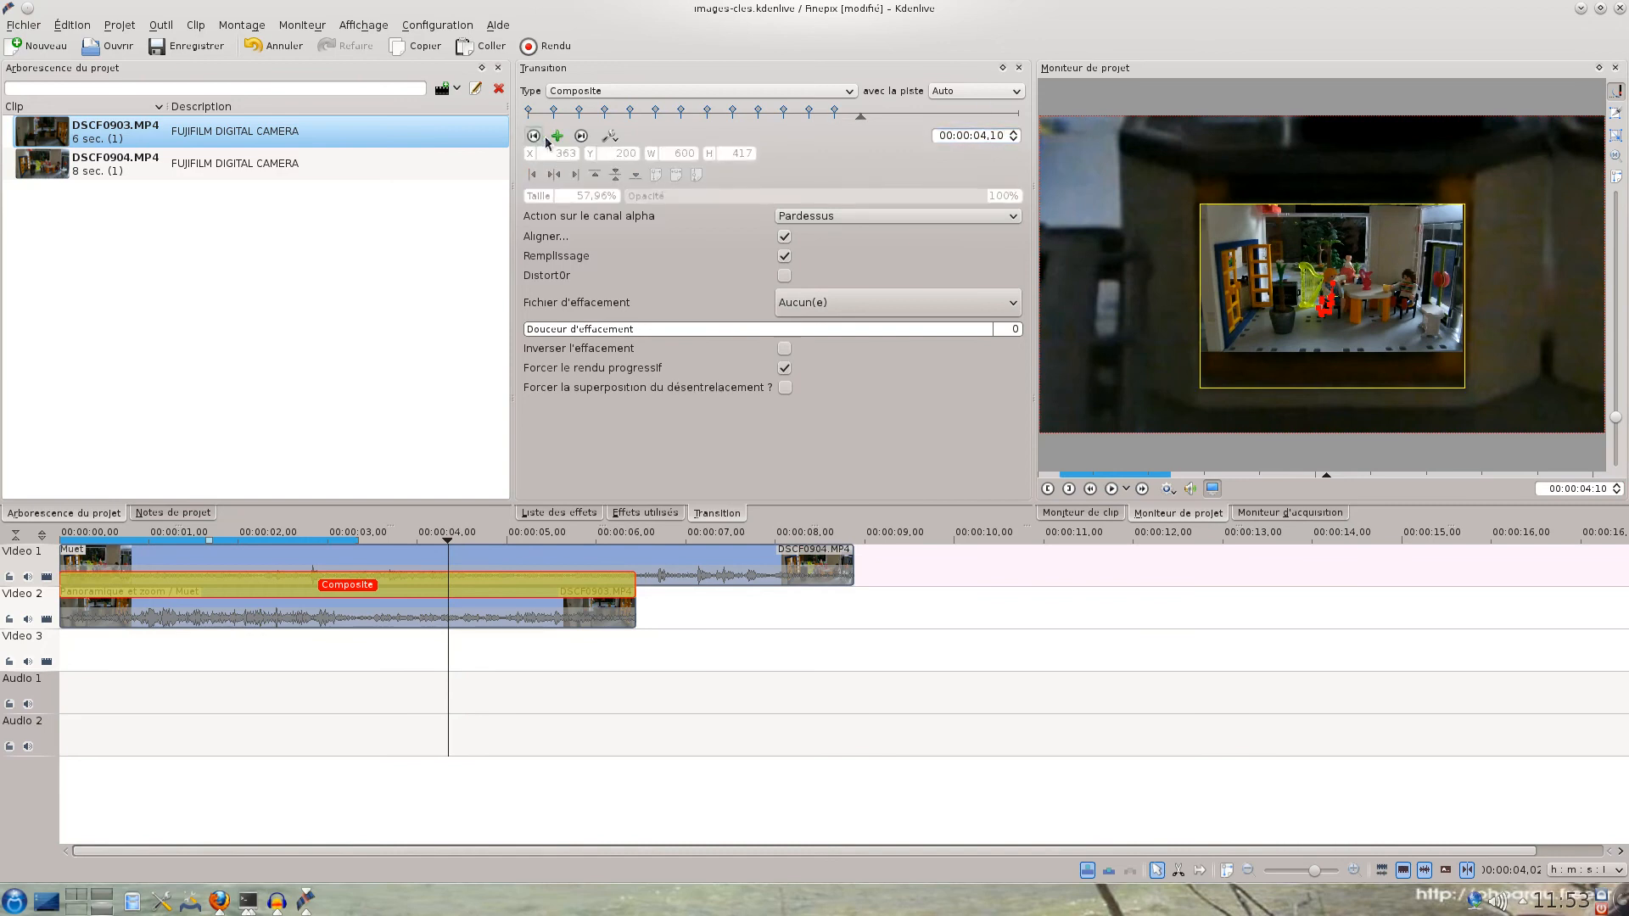
Add a Composite keyframe at 00:00:04,20 and enlarge the inset to about 671 × 459 at about X 342, Y 198
{"action": "left_click", "coordinate": [1597, 489]}
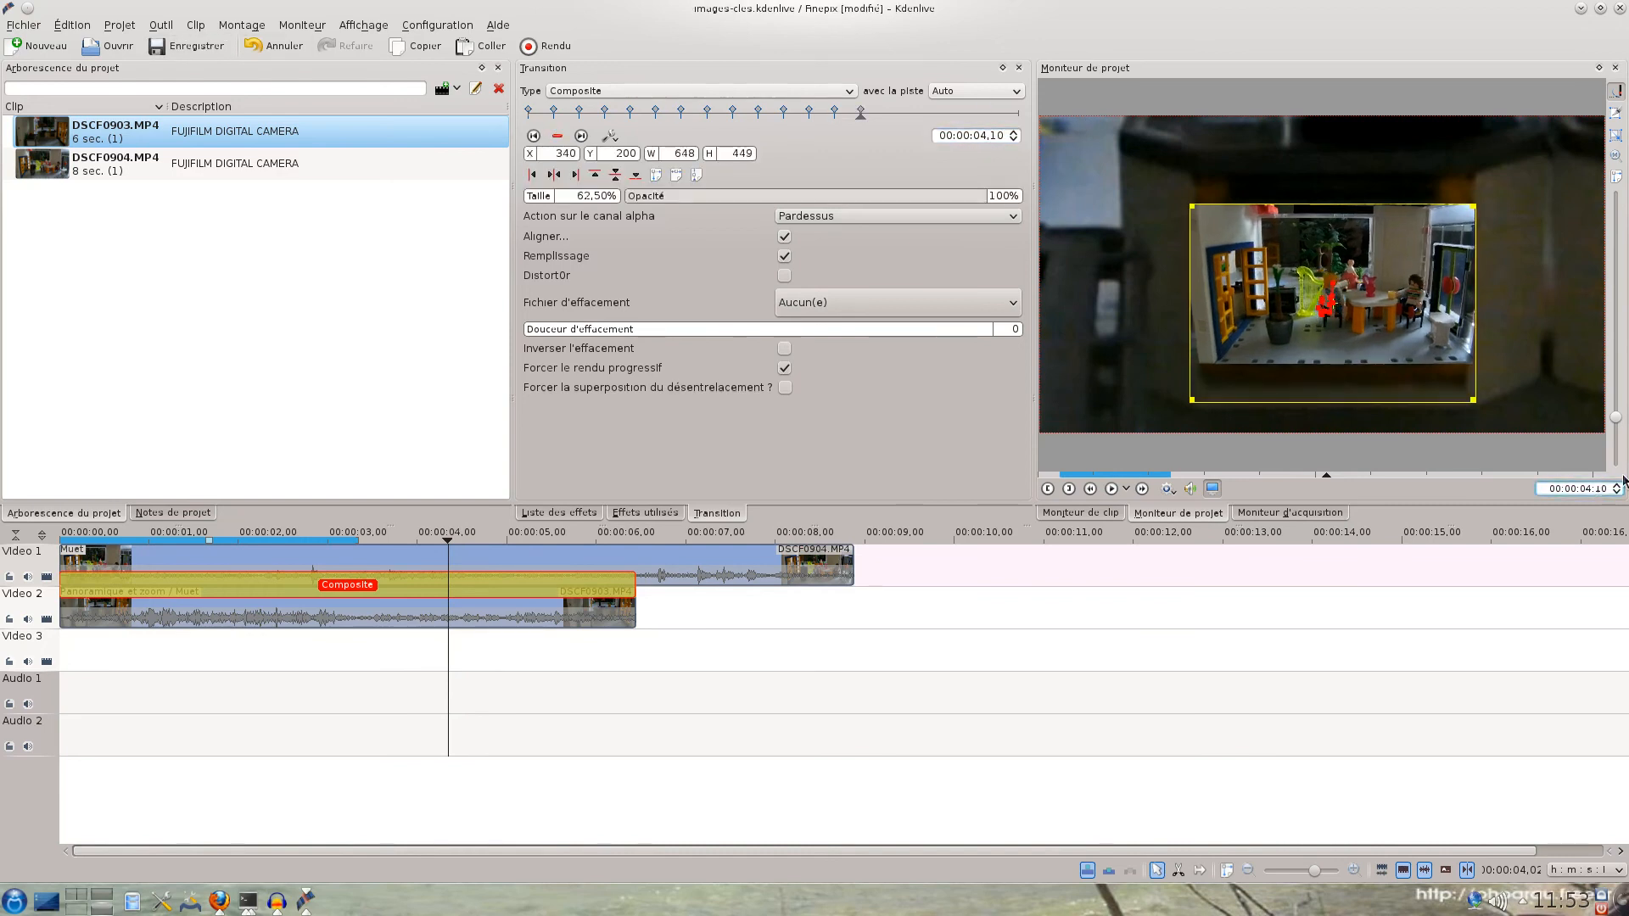
{"action": "type", "text": "2"}
{"action": "key", "text": "Return"}
{"action": "left_click", "coordinate": [992, 136]}
{"action": "type", "text": "2"}
{"action": "key", "text": "Return"}
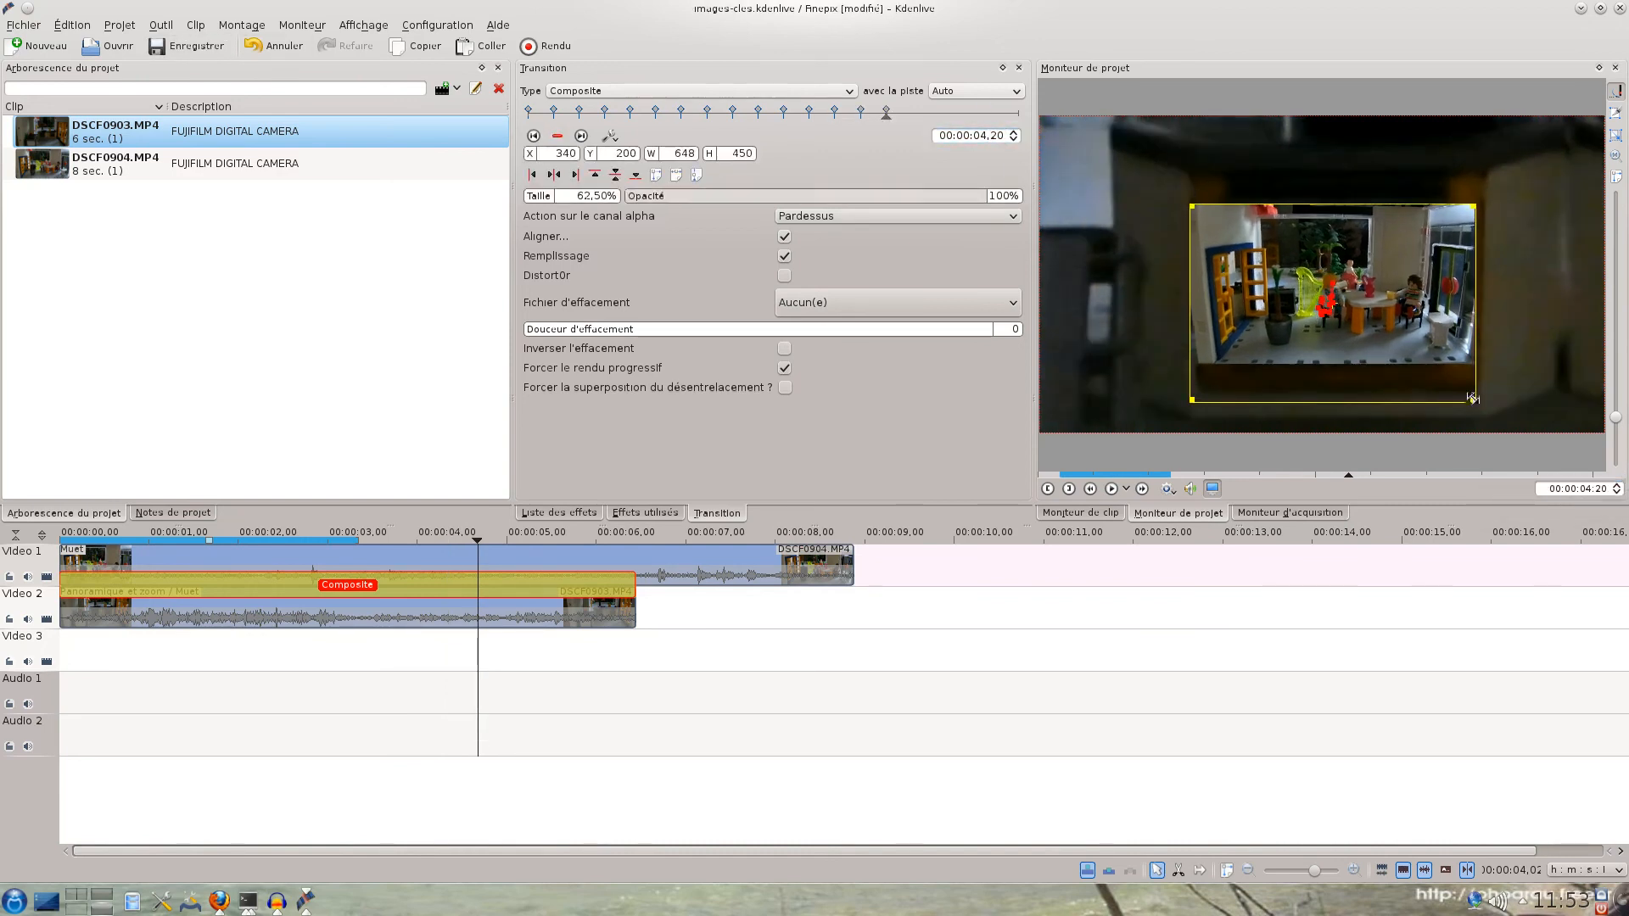
{"action": "left_click_drag", "start_coordinate": [1474, 399], "coordinate": [1485, 404]}
{"action": "left_click_drag", "start_coordinate": [1254, 270], "coordinate": [1254, 270]}
Add a Composite keyframe at 00:00:05,00 and enlarge the inset to about 701 × 478 at about X 317, Y 198
{"action": "left_click", "coordinate": [1597, 490]}
{"action": "type", "text": "3"}
{"action": "key", "text": "Return"}
{"action": "left_click", "coordinate": [993, 137]}
{"action": "type", "text": "3"}
{"action": "key", "text": "Return"}
{"action": "left_click", "coordinate": [556, 137]}
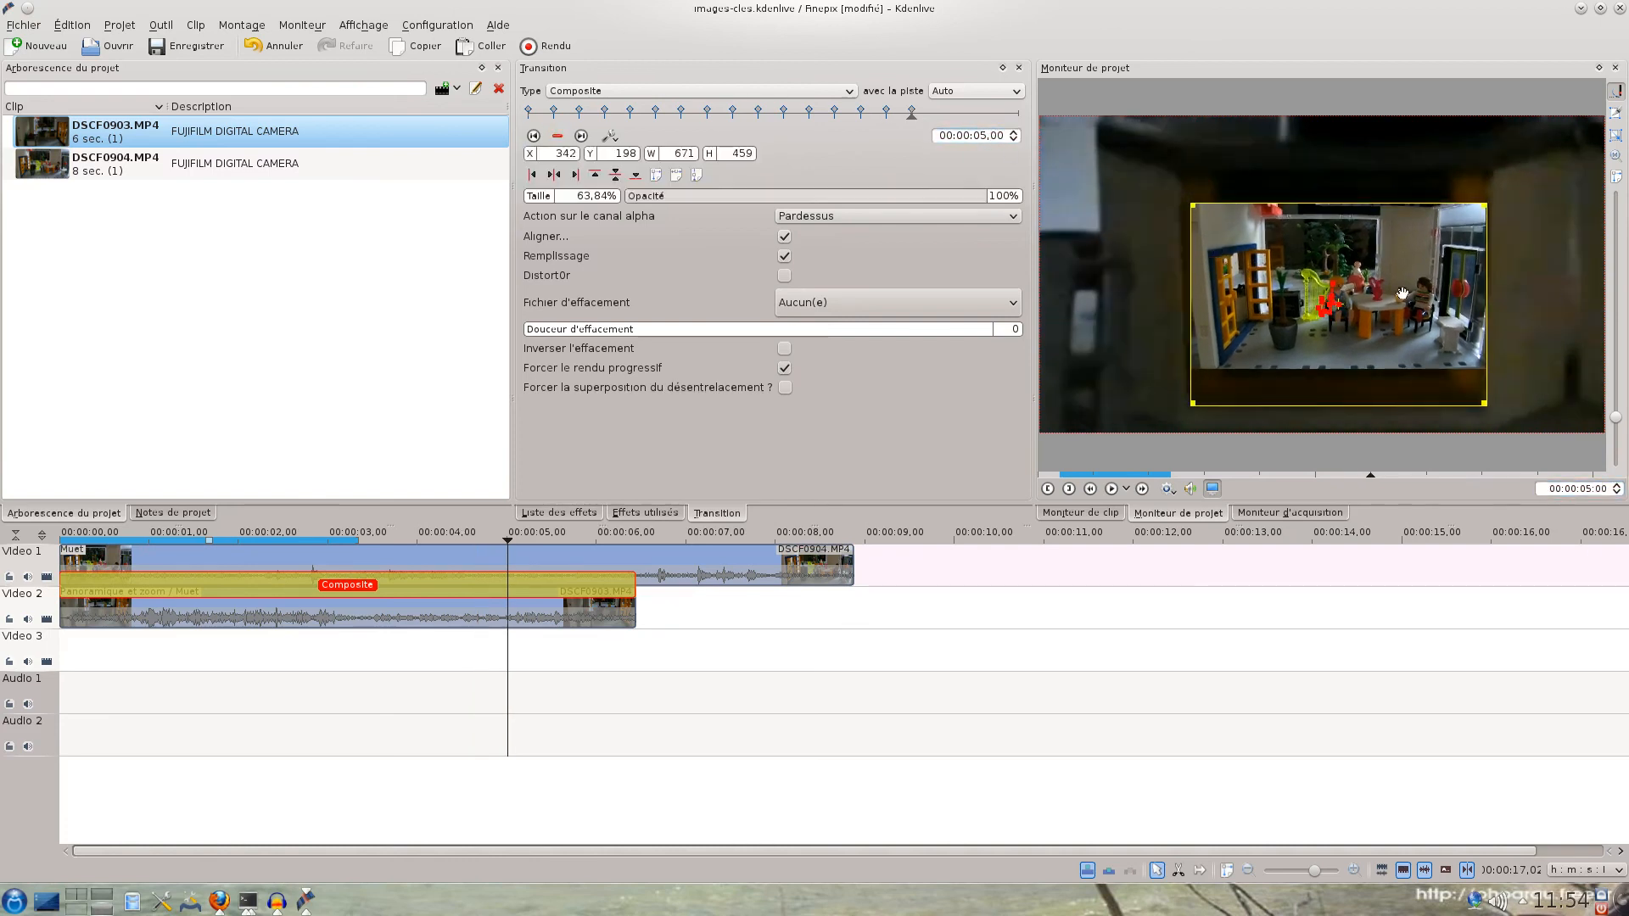
{"action": "left_click_drag", "start_coordinate": [1192, 404], "coordinate": [1178, 412]}
{"action": "left_click_drag", "start_coordinate": [1264, 292], "coordinate": [1267, 293]}
Add a Composite keyframe at 00:00:05,10 and enlarge the inset to about 744 × 488 at about X 307, Y 188
{"action": "left_click", "coordinate": [1597, 489]}
{"action": "type", "text": "1"}
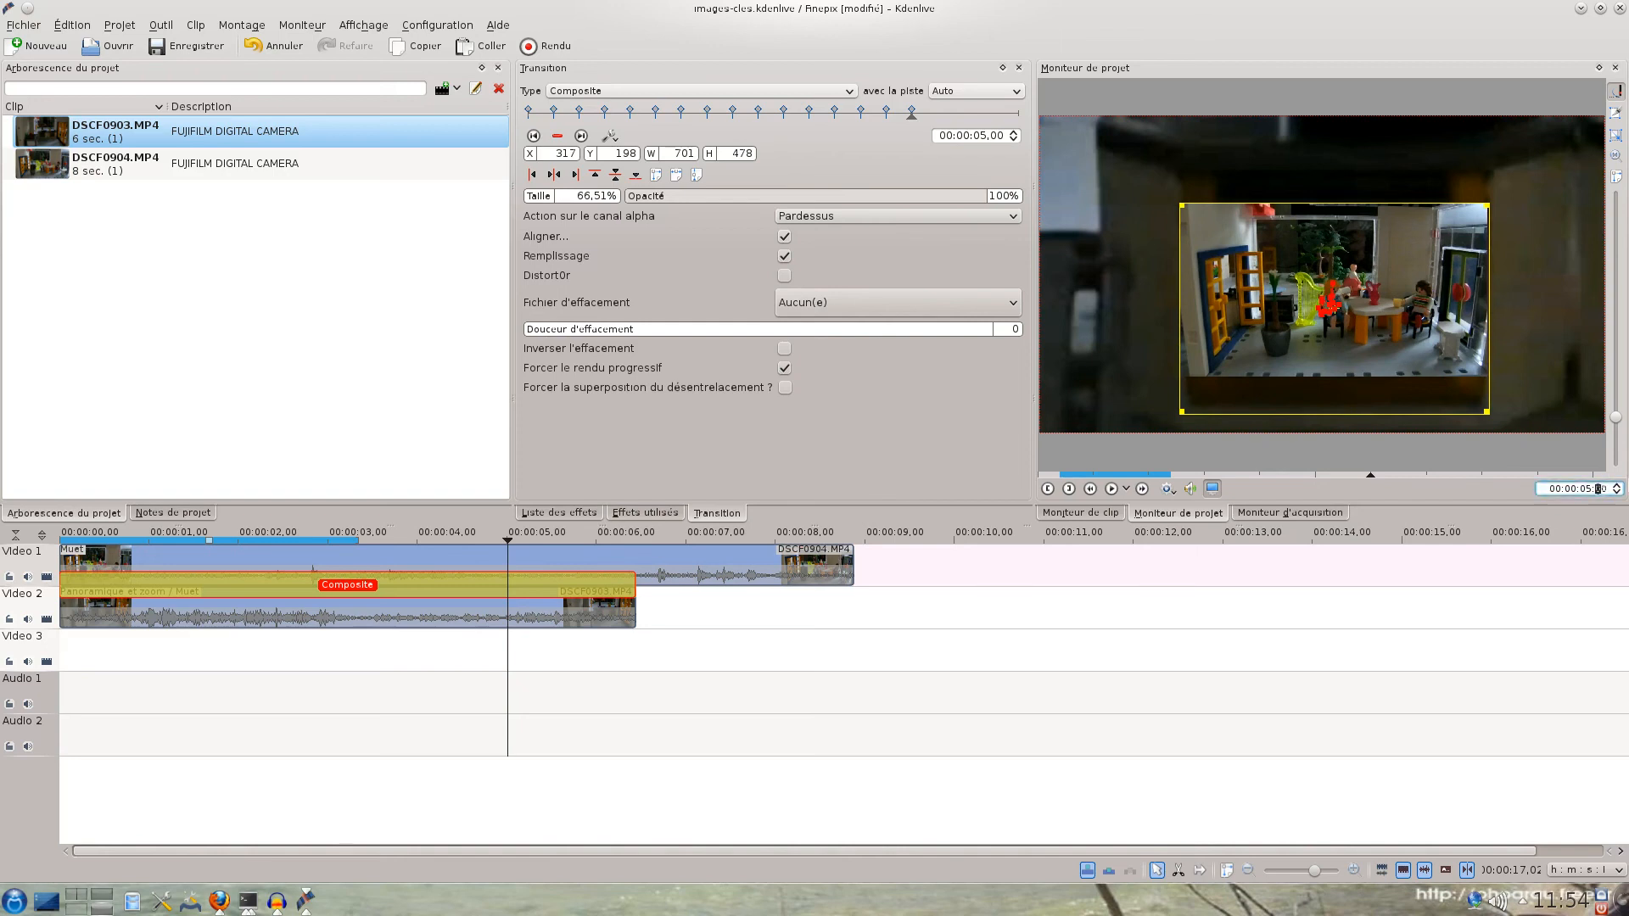
{"action": "key", "text": "Return"}
{"action": "left_click", "coordinate": [993, 136]}
{"action": "type", "text": "1"}
{"action": "key", "text": "Return"}
{"action": "left_click", "coordinate": [557, 137]}
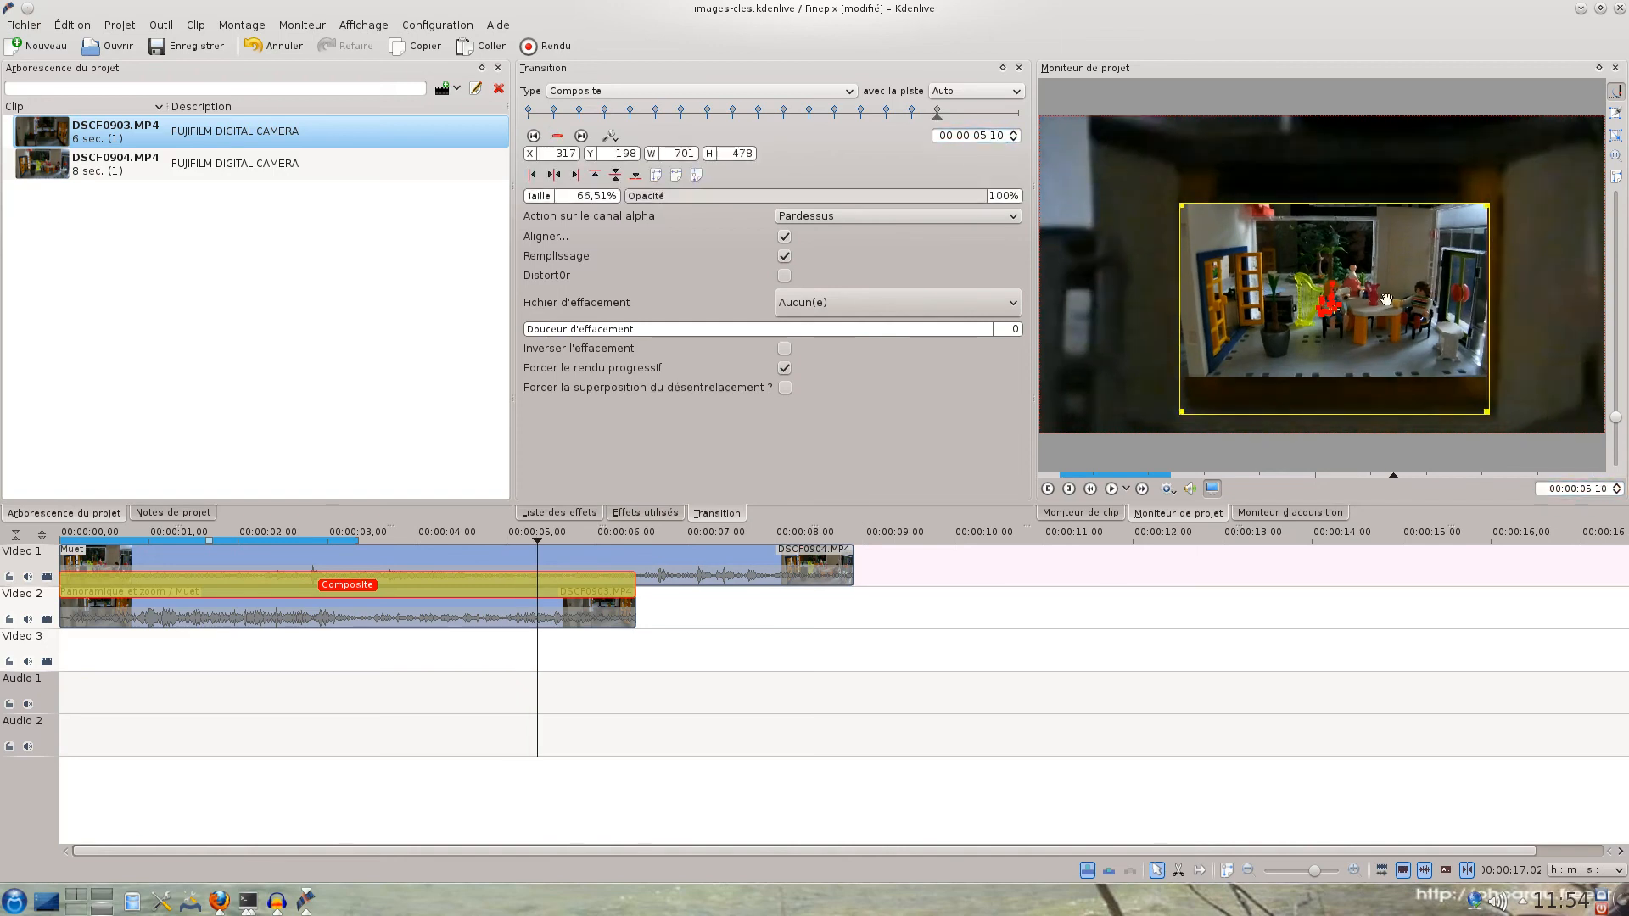
{"action": "left_click_drag", "start_coordinate": [1177, 414], "coordinate": [1174, 414]}
Add a Composite keyframe at 00:00:05,20 and enlarge the inset to about 778 × 498 at about X 296, Y 163
{"action": "left_click", "coordinate": [1597, 490]}
{"action": "type", "text": "20"}
{"action": "key", "text": "Return"}
{"action": "left_click", "coordinate": [996, 137]}
{"action": "type", "text": "20"}
{"action": "key", "text": "Return"}
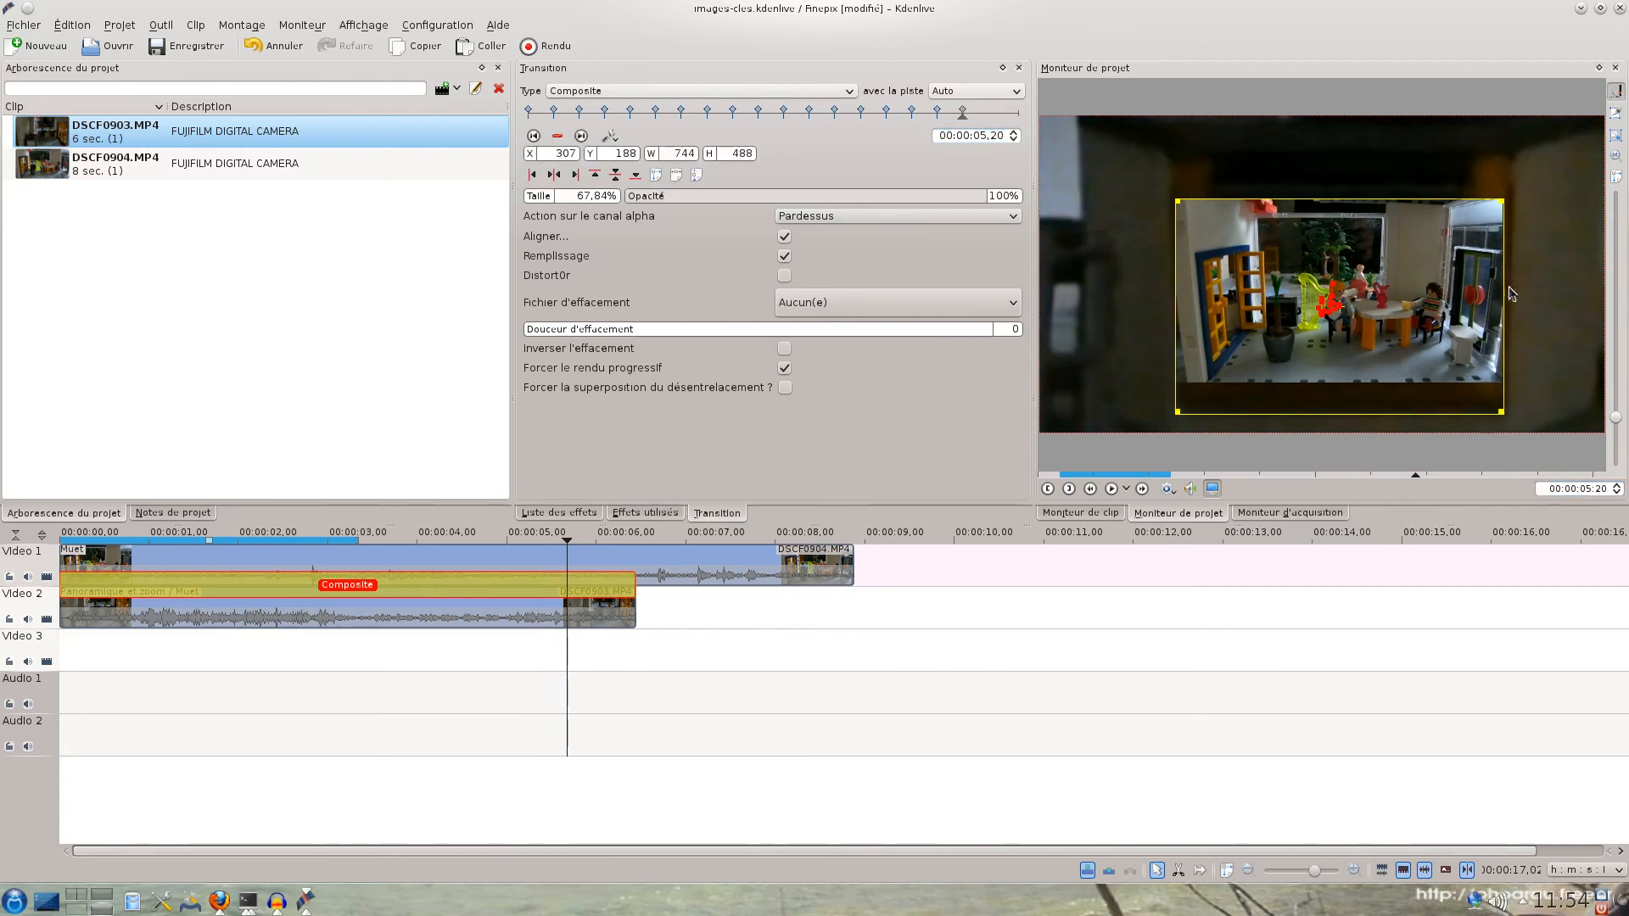
{"action": "left_click_drag", "start_coordinate": [1502, 411], "coordinate": [1511, 406]}
Add a Composite keyframe at 00:00:06,00 and fit the inset to the oven door, about 832 × 509 at about X 269, Y 134
{"action": "left_click", "coordinate": [1598, 490]}
{"action": "type", "text": "30"}
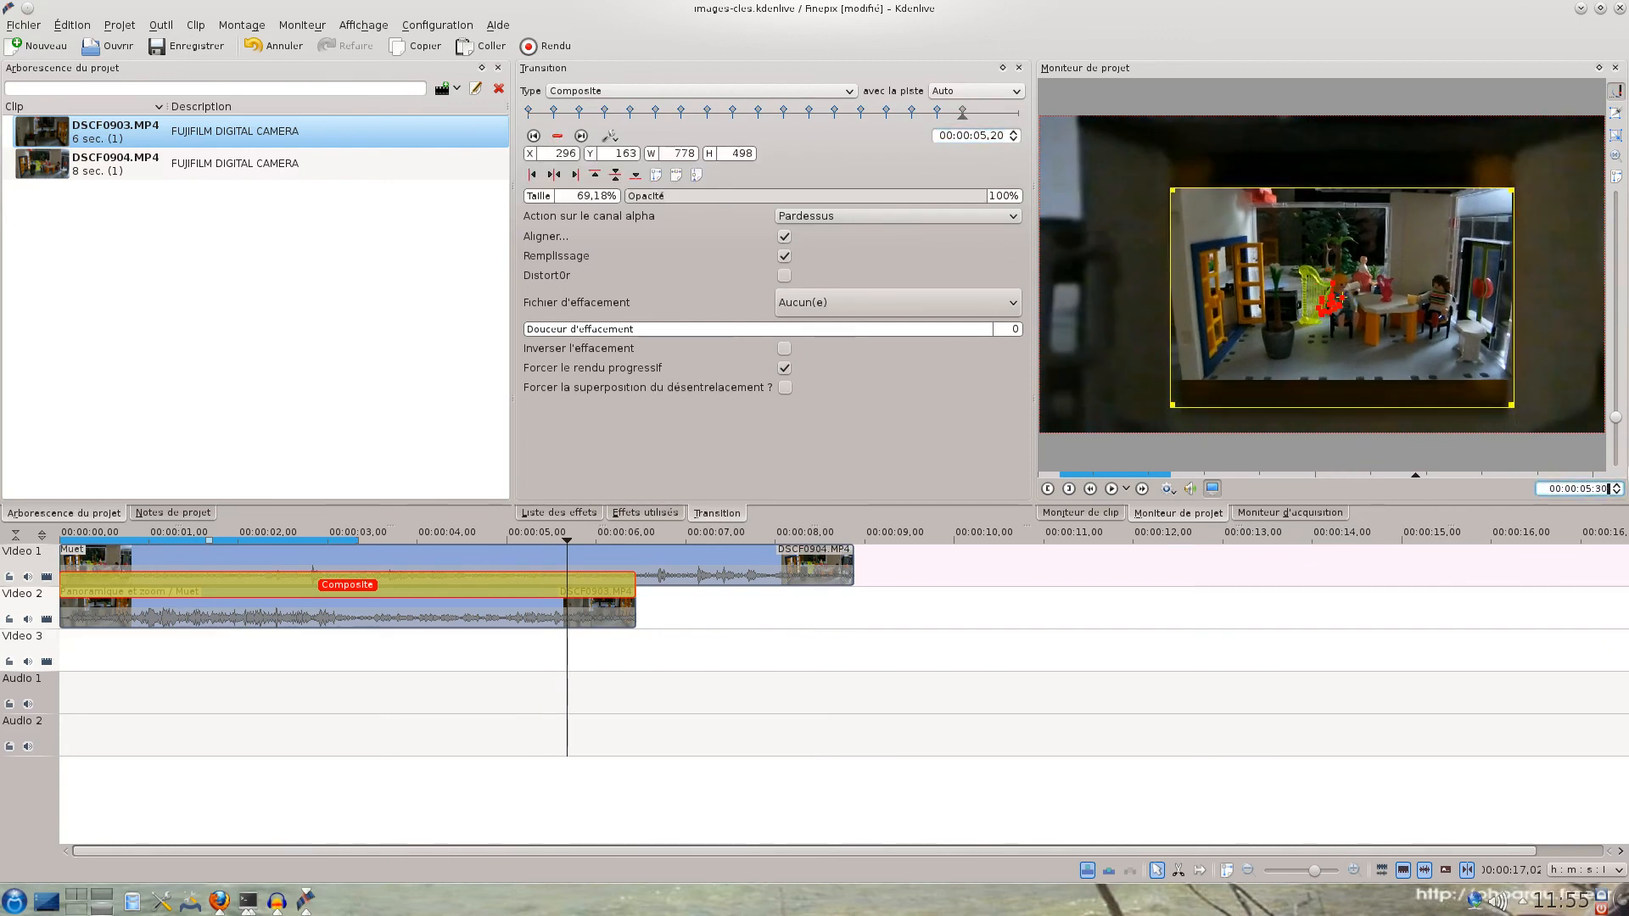
{"action": "key", "text": "Return"}
{"action": "left_click", "coordinate": [995, 136]}
{"action": "type", "text": "30"}
{"action": "key", "text": "Return"}
{"action": "double_click", "coordinate": [1354, 362]}
{"action": "left_click_drag", "start_coordinate": [1172, 406], "coordinate": [1161, 409]}
{"action": "left_click_drag", "start_coordinate": [1512, 191], "coordinate": [1524, 188]}
{"action": "left_click_drag", "start_coordinate": [1260, 239], "coordinate": [1262, 230]}
Move the playhead to 00:00:06:10 and add a final Composite keyframe at the transition's end, 00:00:06,12
{"action": "left_click", "coordinate": [1591, 490]}
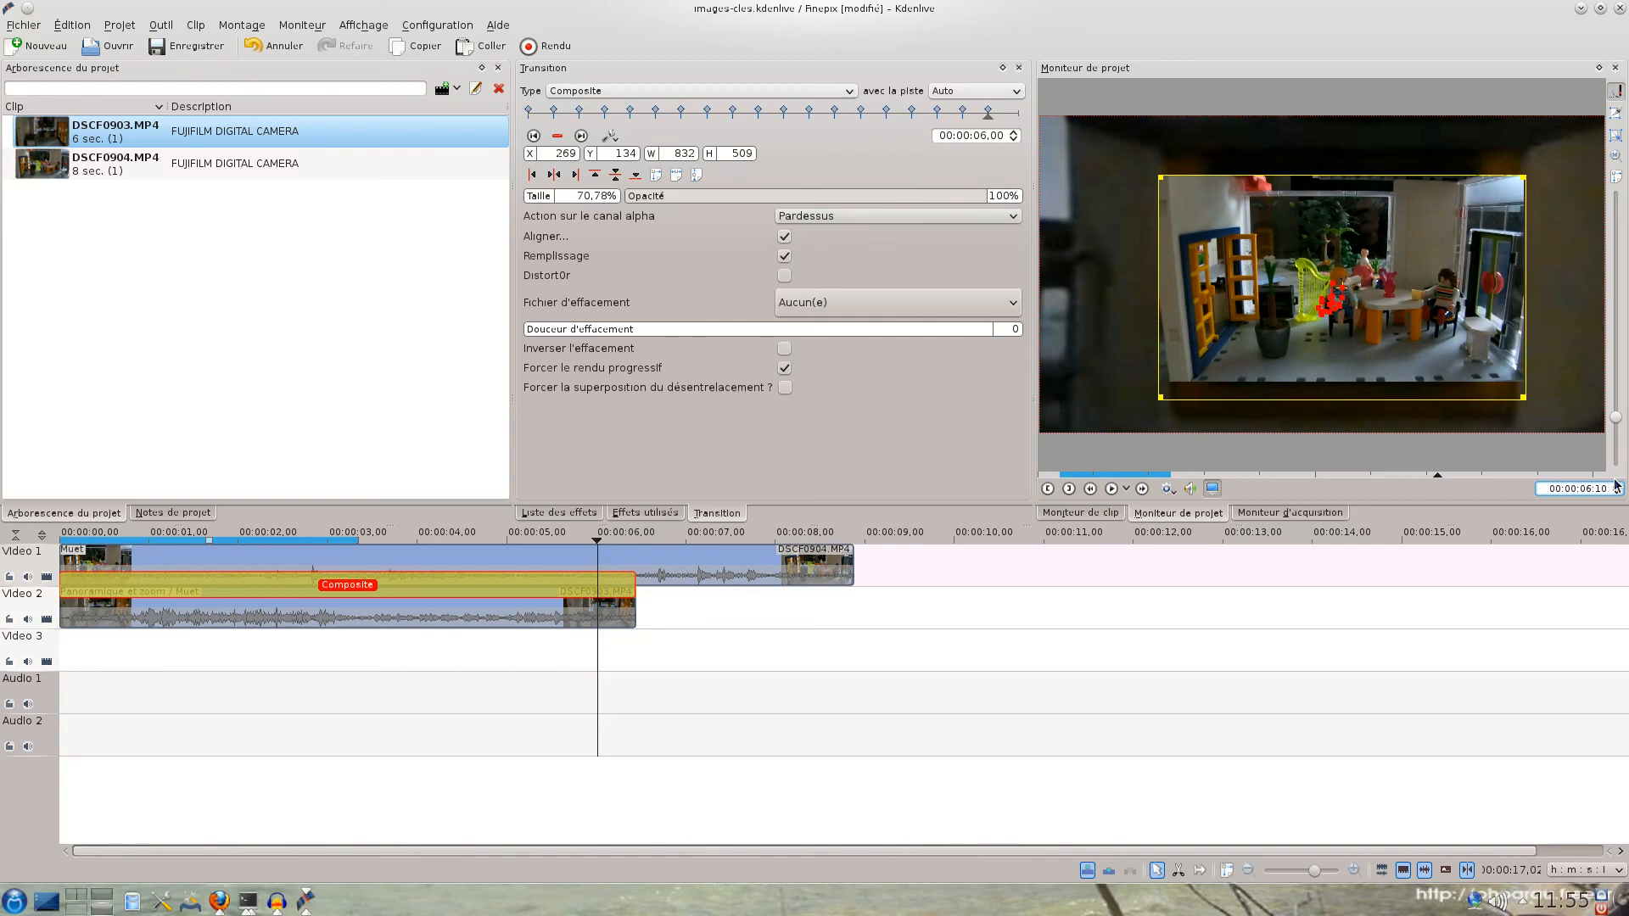
{"action": "key", "text": "Return"}
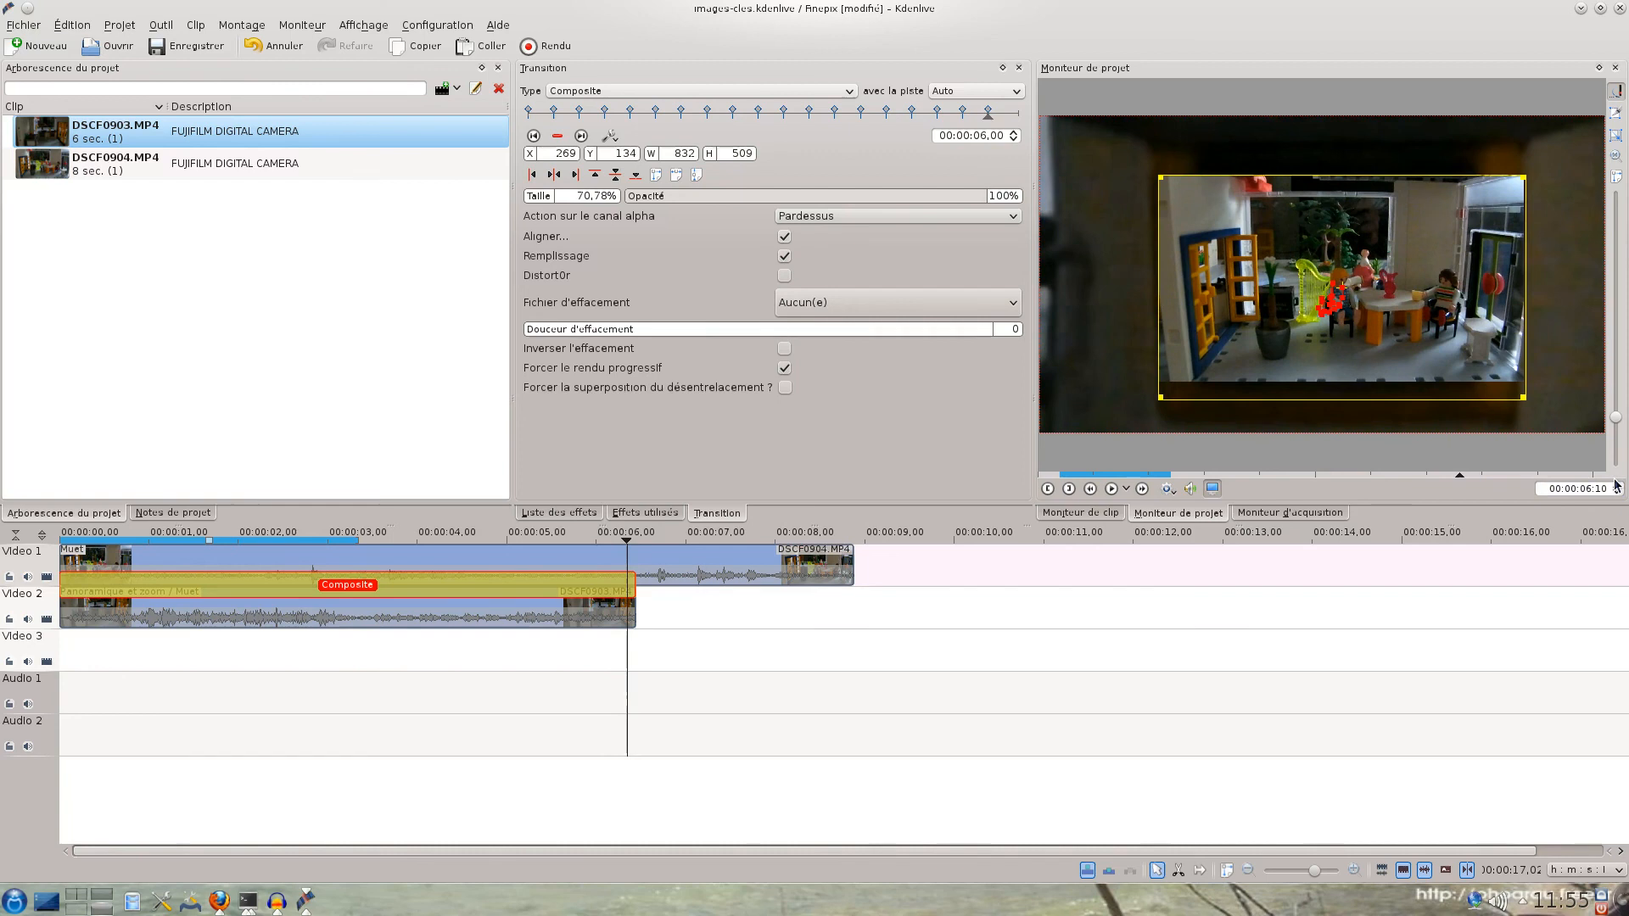
{"action": "left_click", "coordinate": [581, 136]}
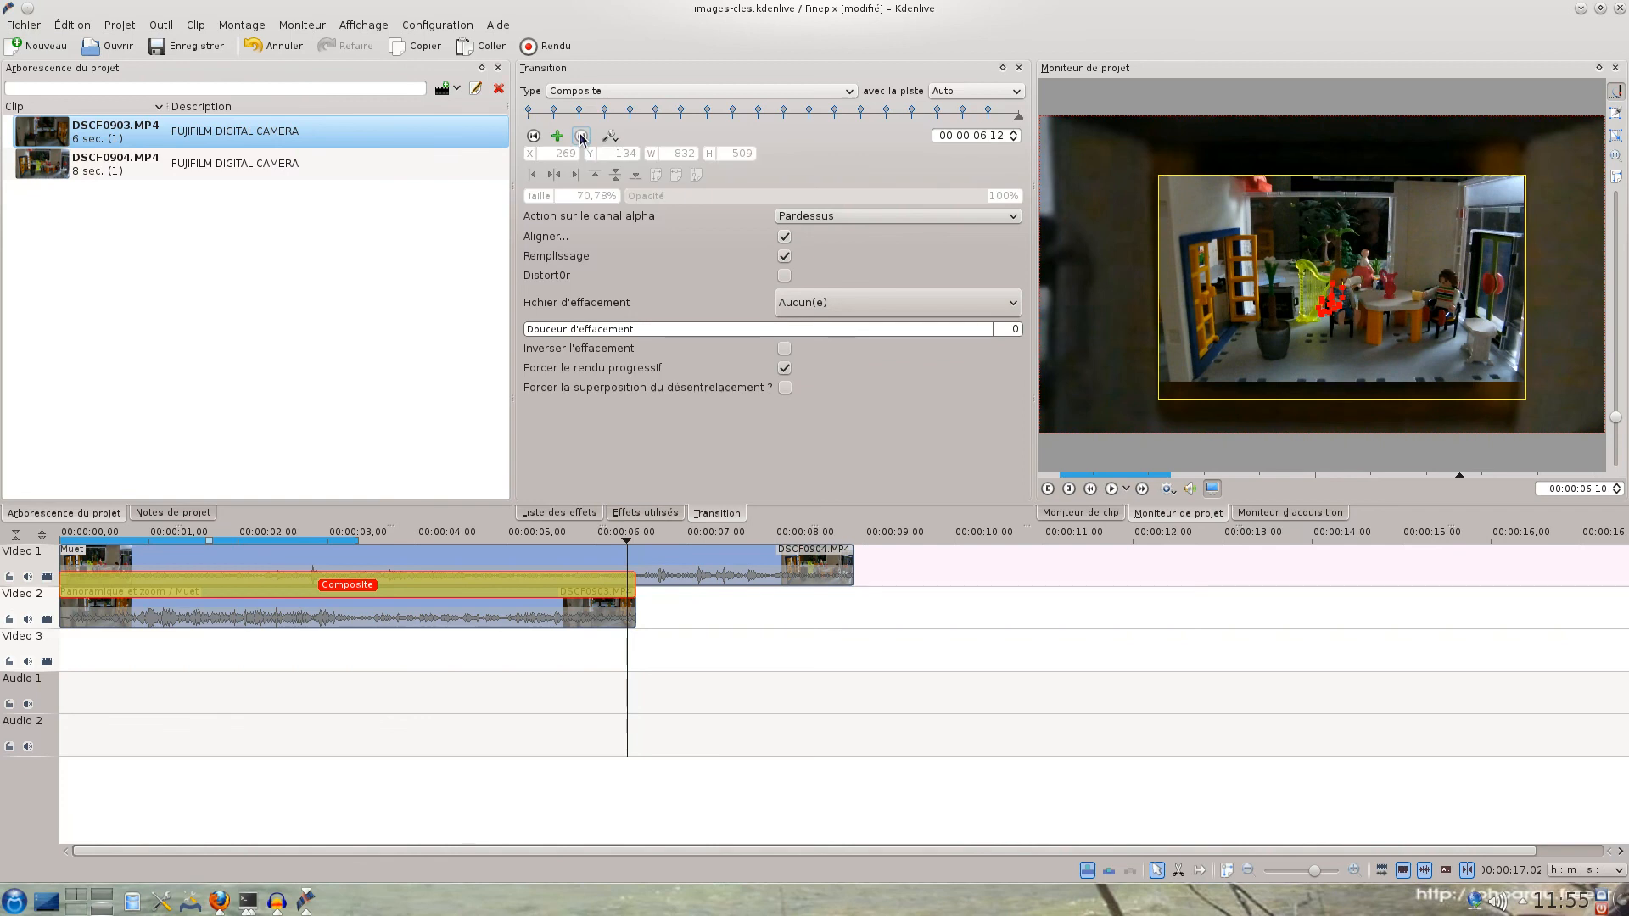
{"action": "left_click", "coordinate": [556, 137]}
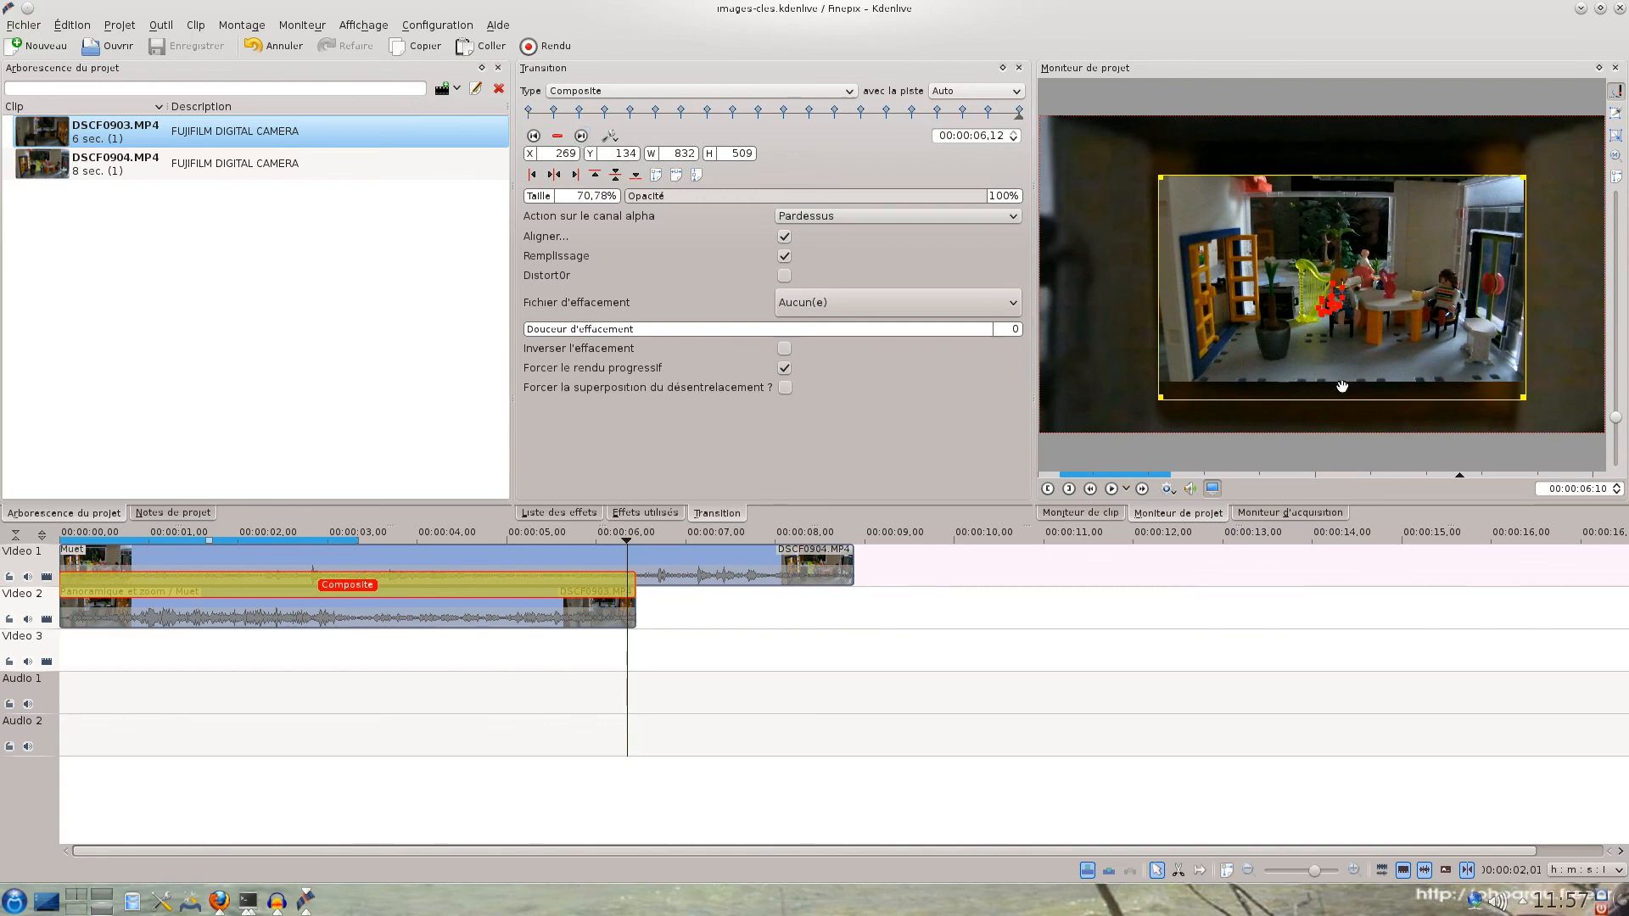
Make the inset fill the frame at the final keyframe with X 0, Y 0, width 1280 and height 720
{"action": "left_click_drag", "start_coordinate": [550, 153], "coordinate": [583, 152]}
{"action": "type", "text": "0"}
{"action": "key", "text": "Tab"}
{"action": "type", "text": "0"}
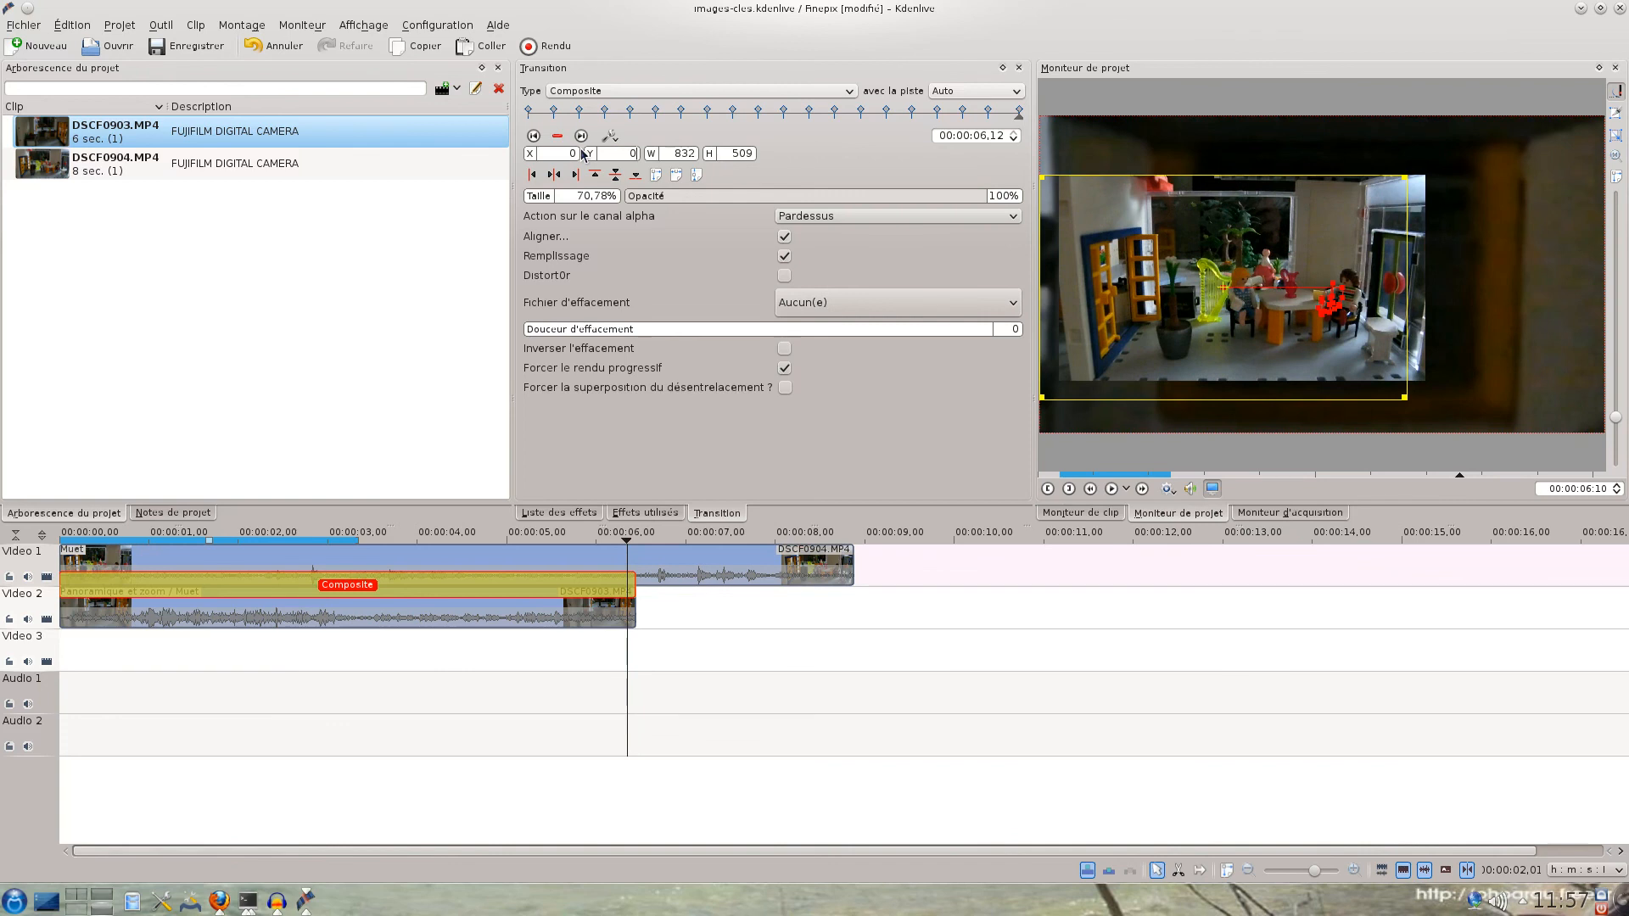
{"action": "key", "text": "Tab"}
{"action": "key", "text": "BackSpace"}
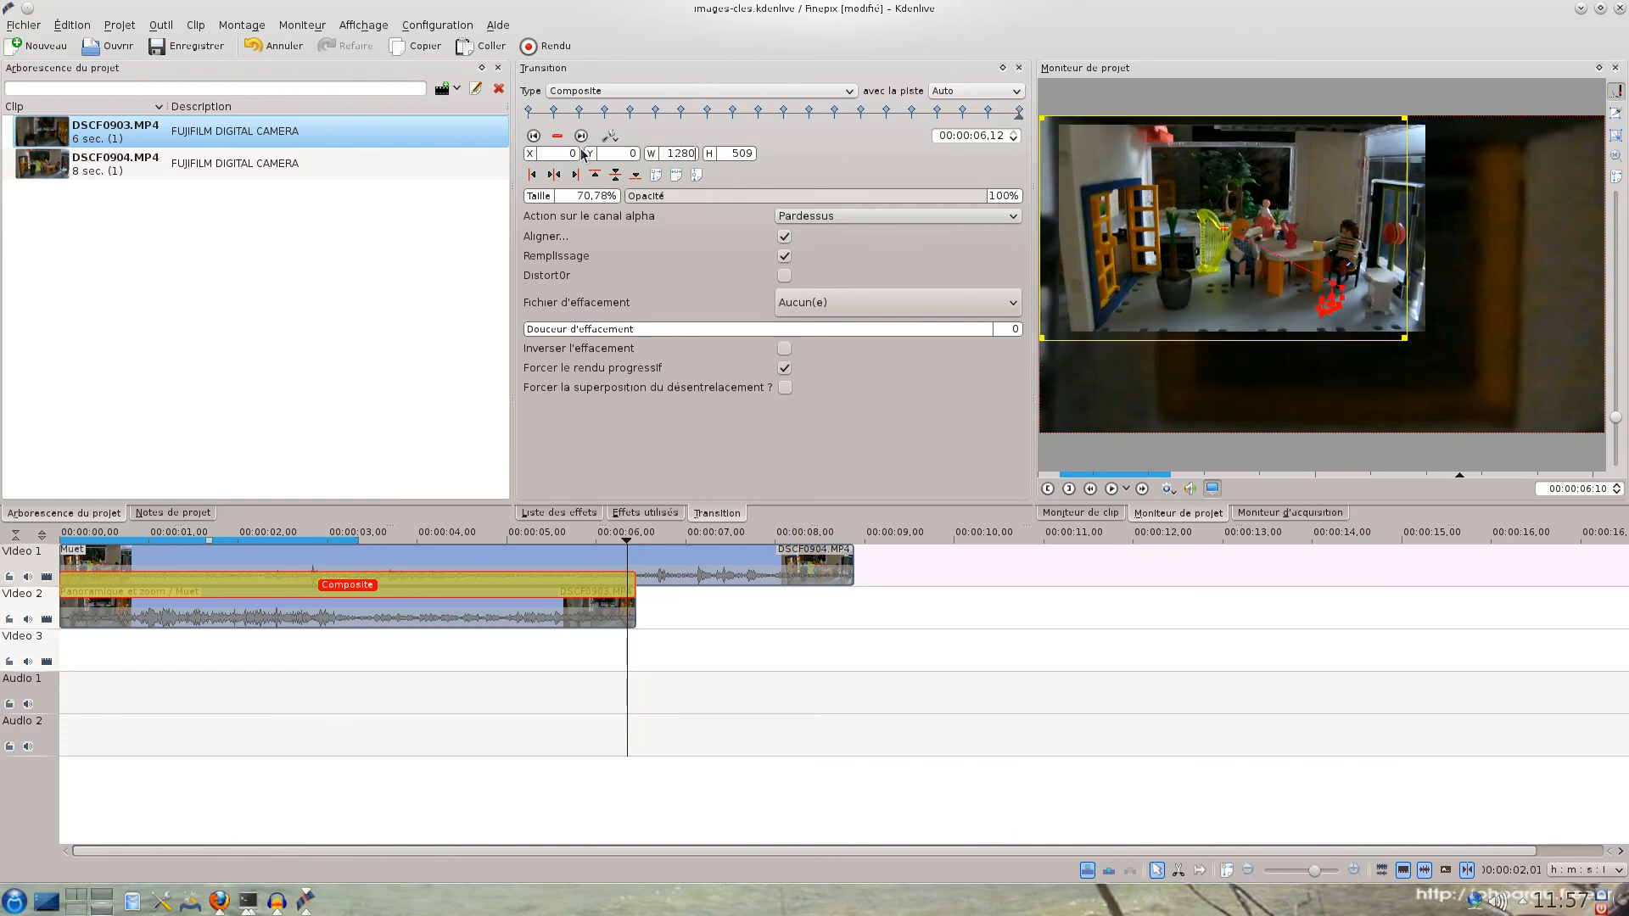
{"action": "key", "text": "Tab"}
{"action": "type", "text": "72"}
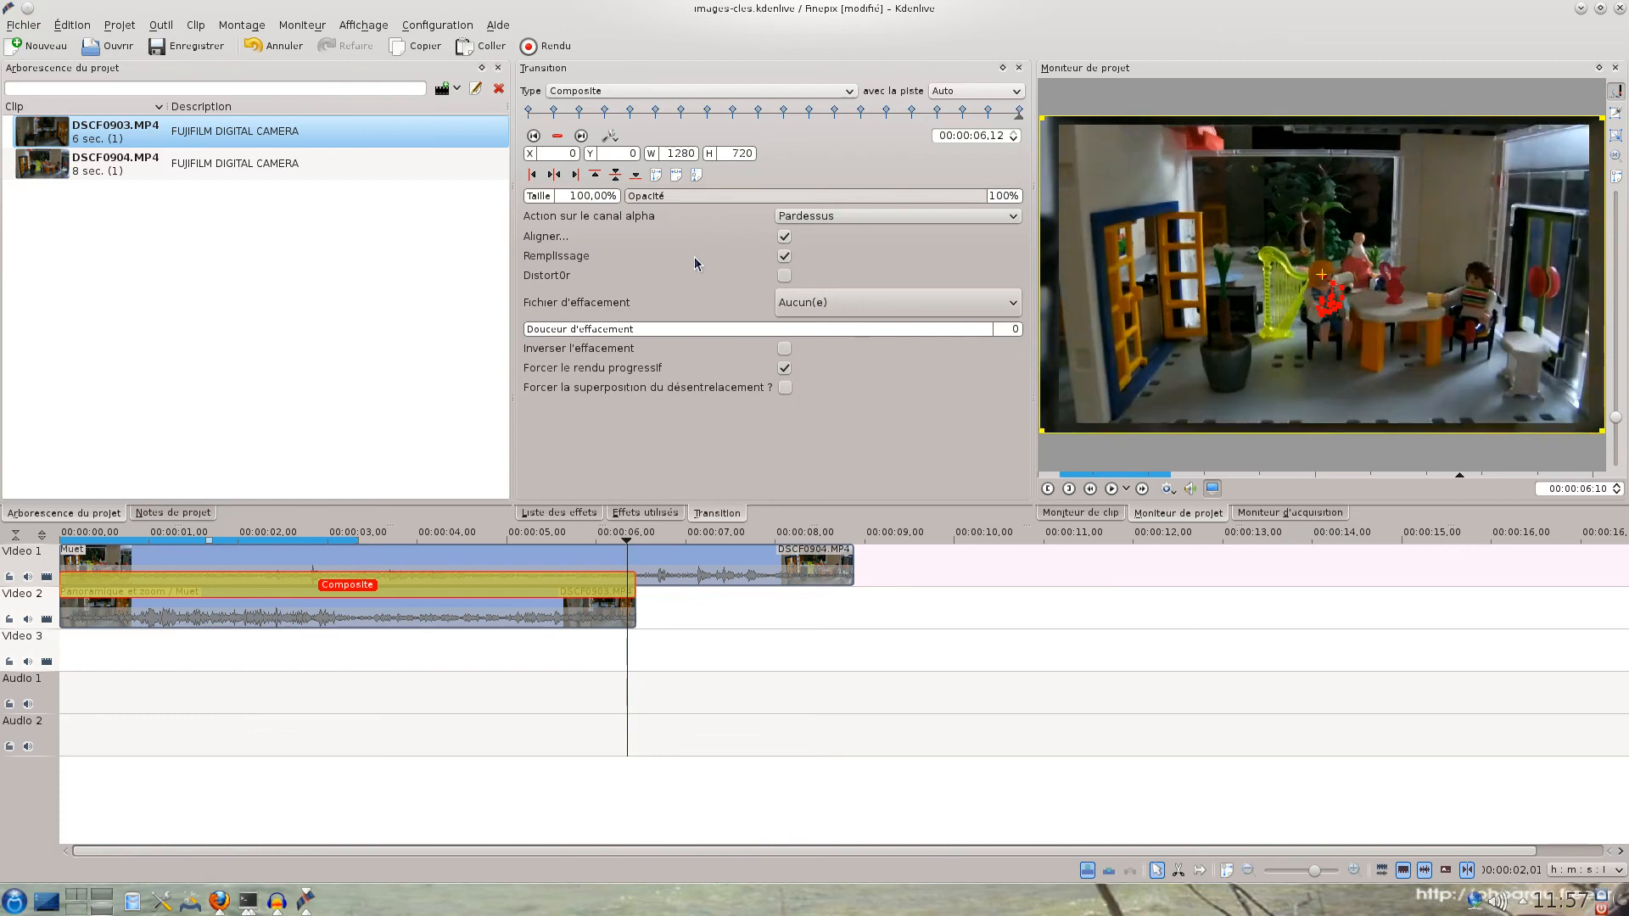
Play the sequence from the start to check how the inset follows the oven door
{"action": "left_click", "coordinate": [61, 661]}
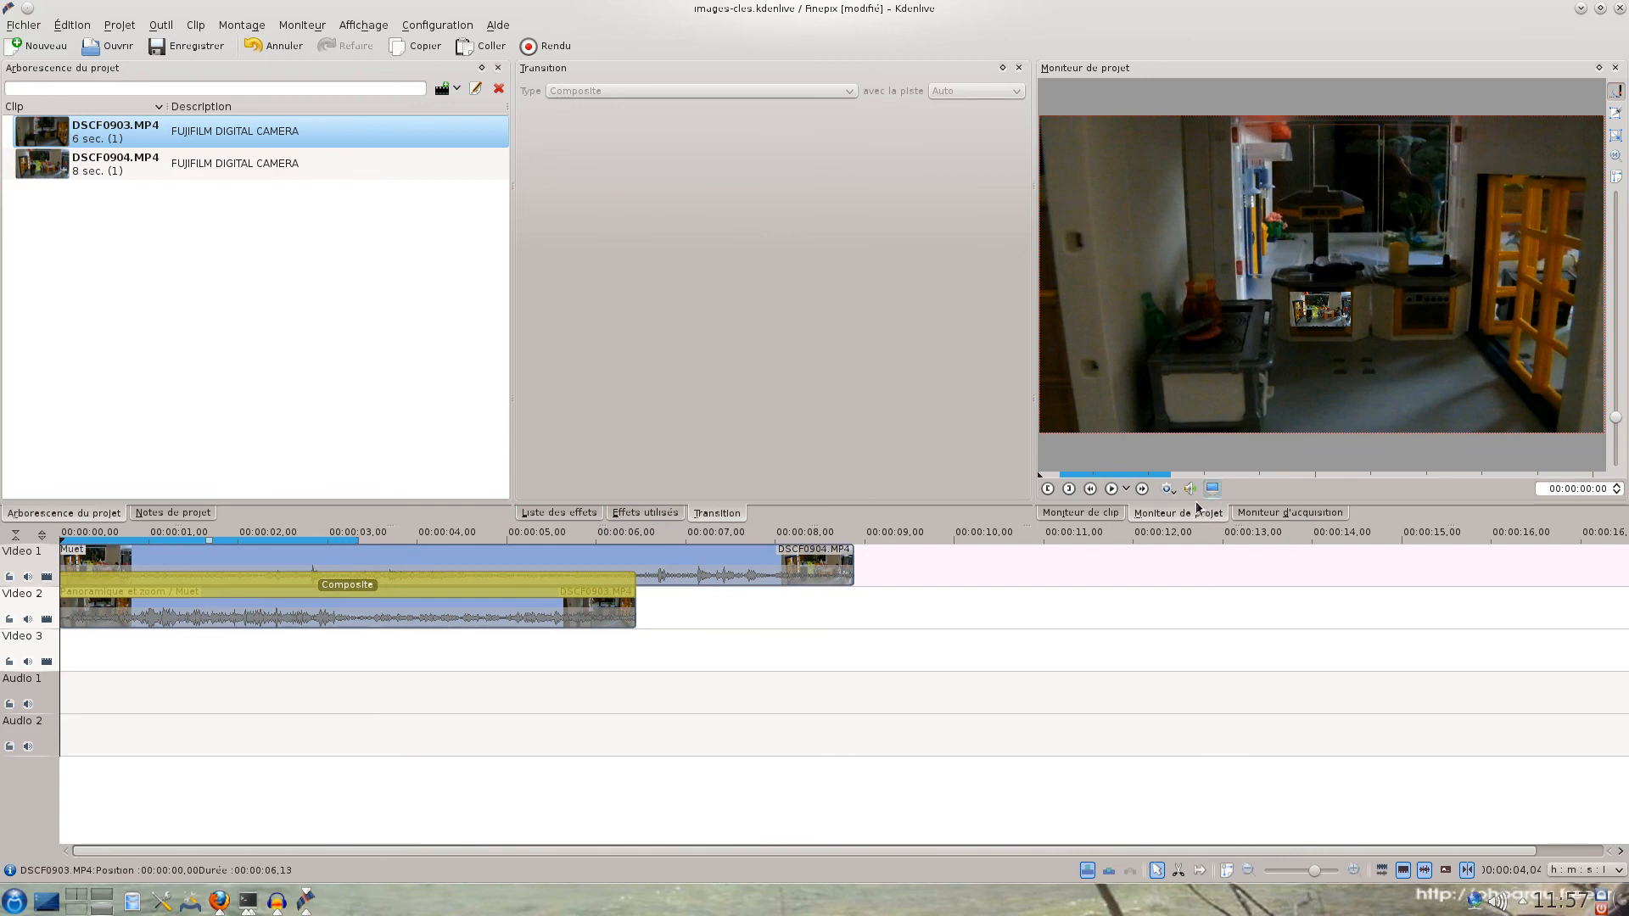
{"action": "left_click", "coordinate": [1111, 490]}
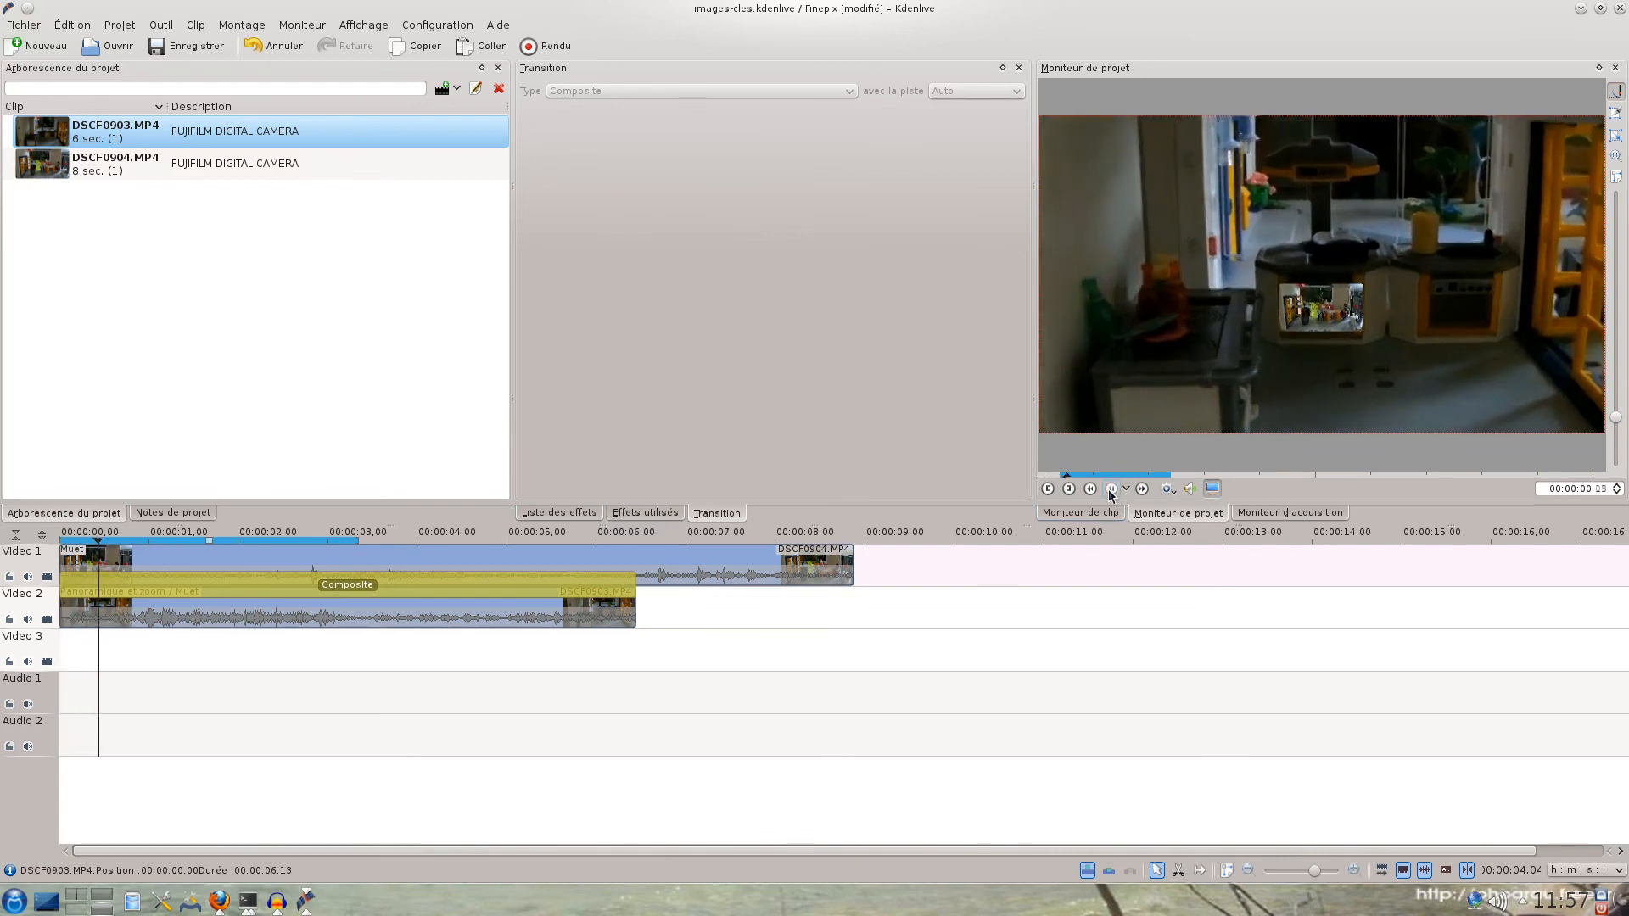